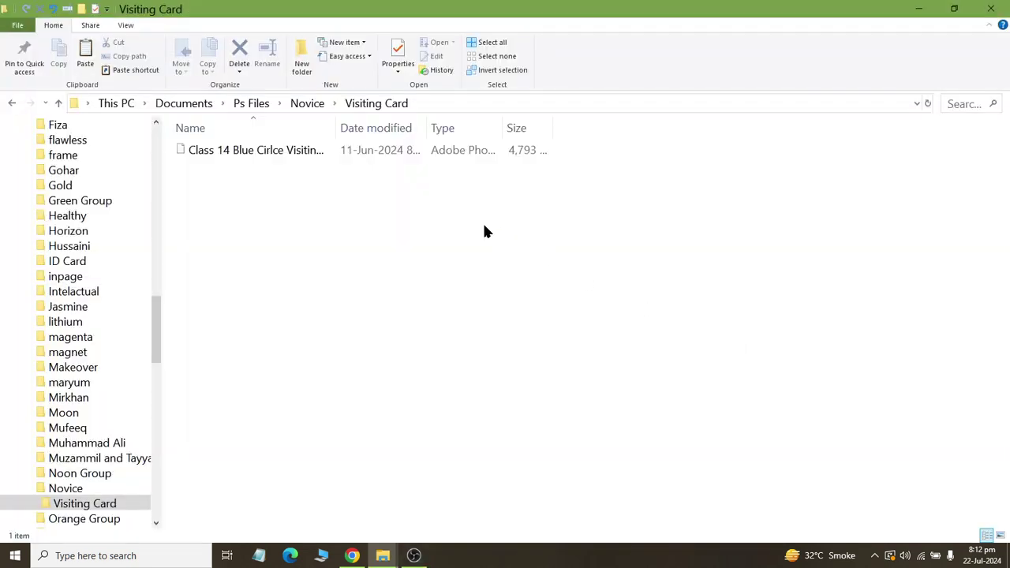
# - Select the visiting card PSD file in the Visiting Card folder
pyautogui.click(224, 150)
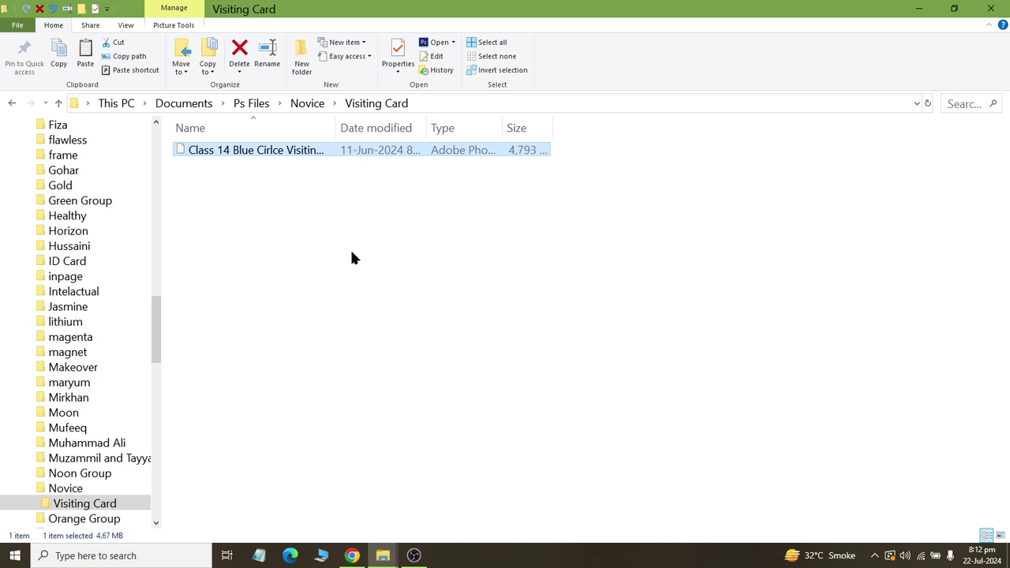
pyautogui.moveTo(382, 6); pyautogui.dragTo(469, 113)
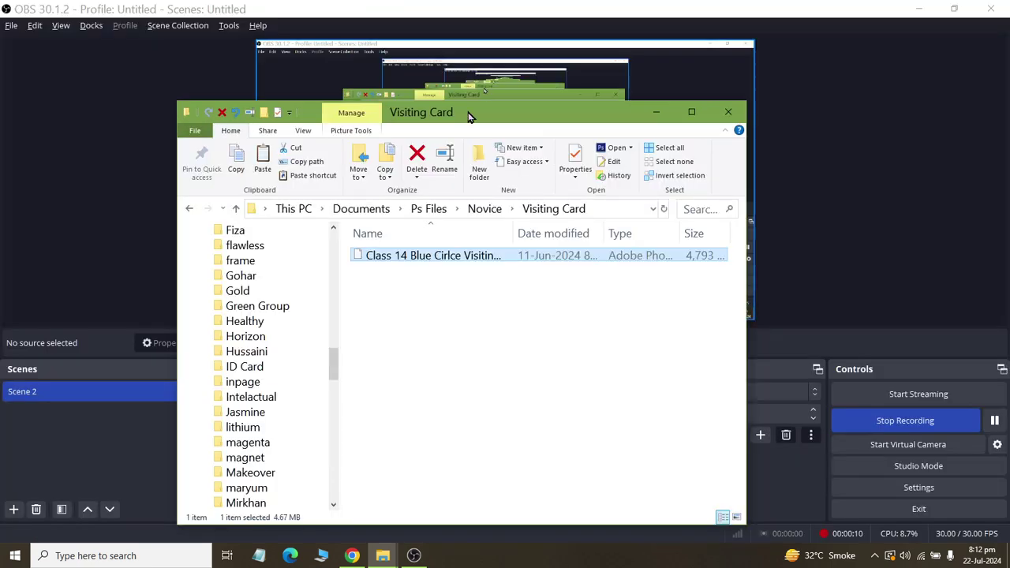
pyautogui.doubleClick(492, 114)
# - Go to the Documents folder from the Start menu, then bring Chrome to the front
pyautogui.press('super')
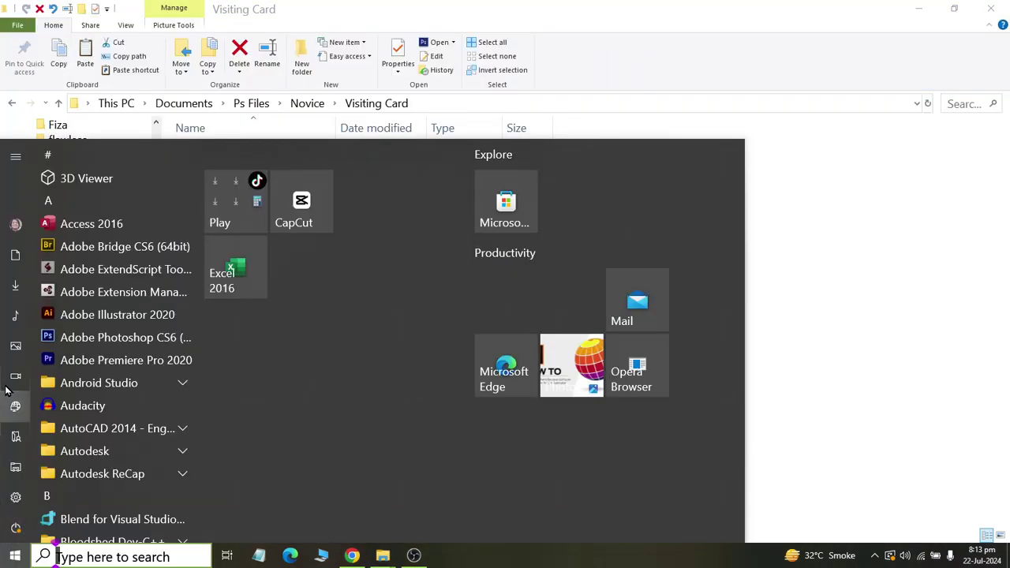
pyautogui.click(47, 254)
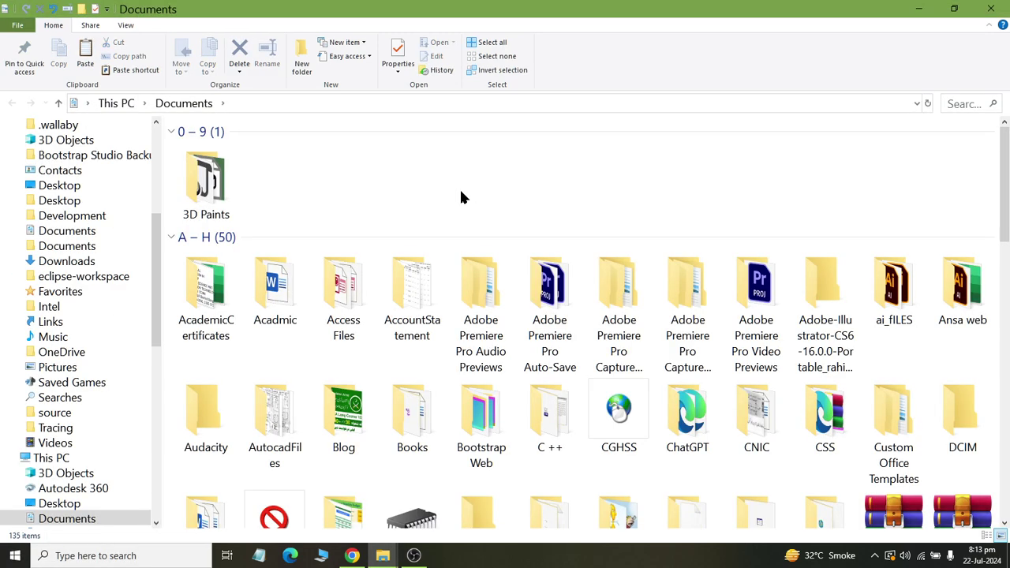
pyautogui.click(352, 556)
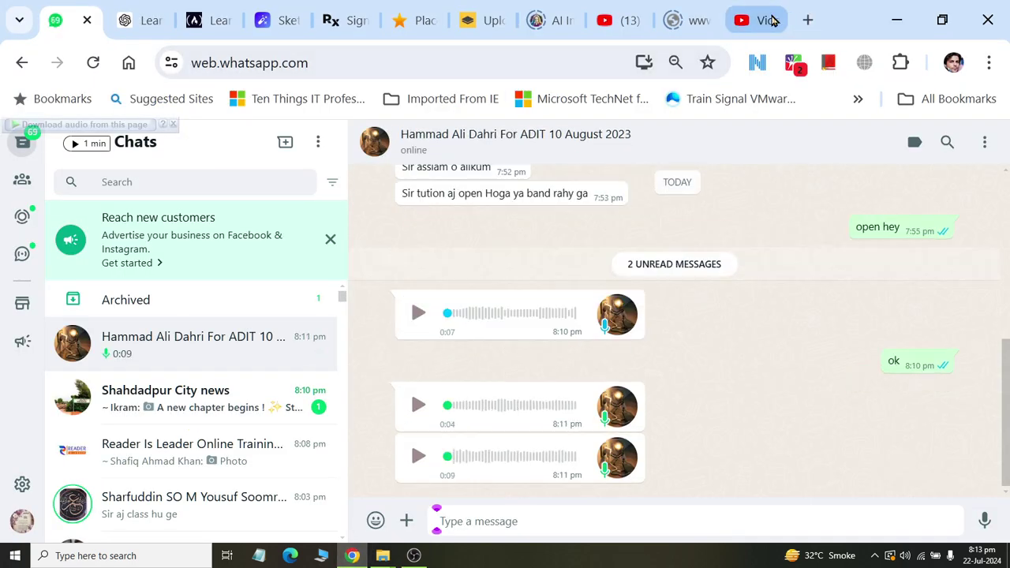
# - In a new tab on google.com, search Google Images for 'school boys images'
pyautogui.click(806, 22)
pyautogui.write('googl')
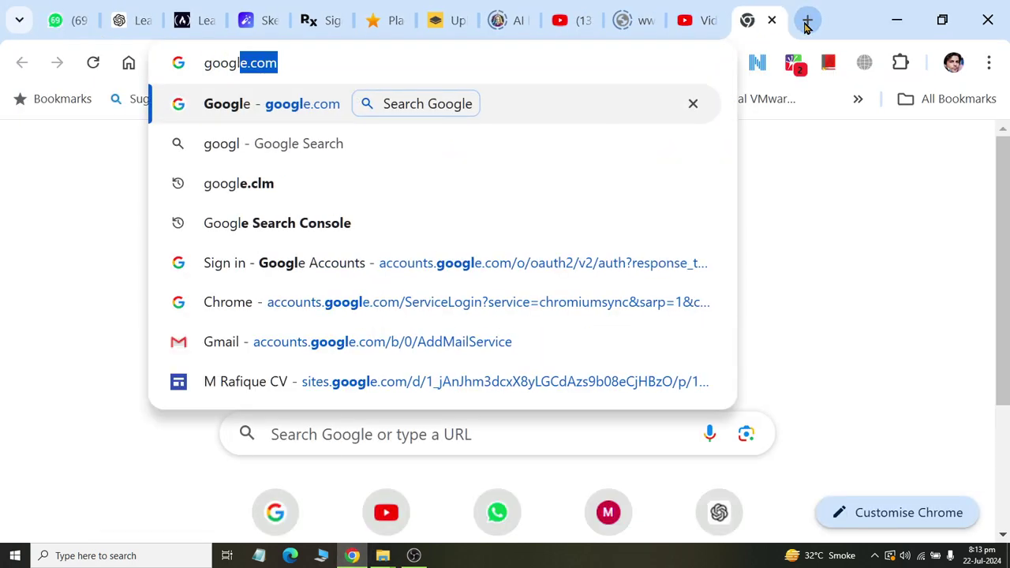
pyautogui.write('e.co')
pyautogui.press('Return')
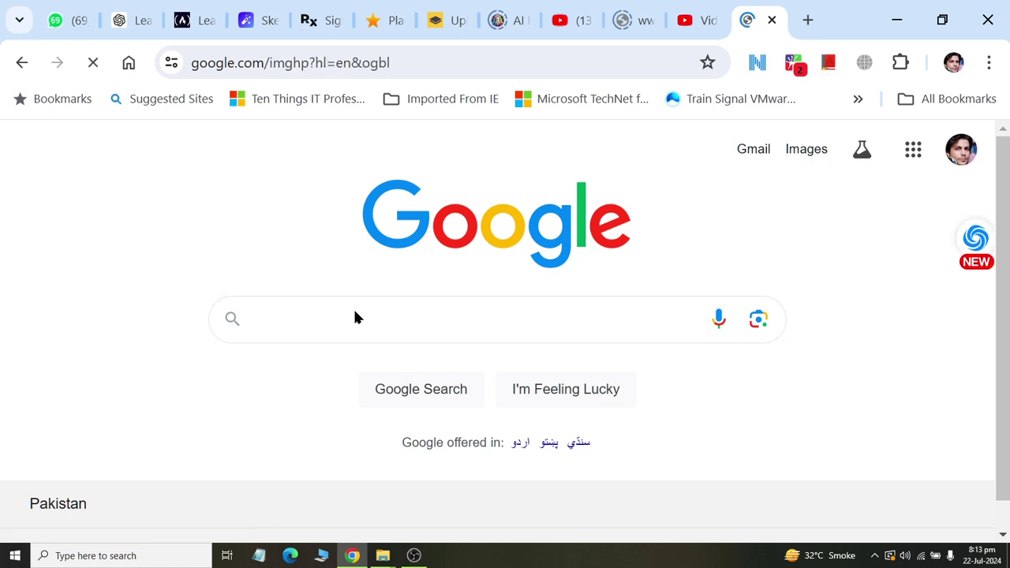
pyautogui.write('sch')
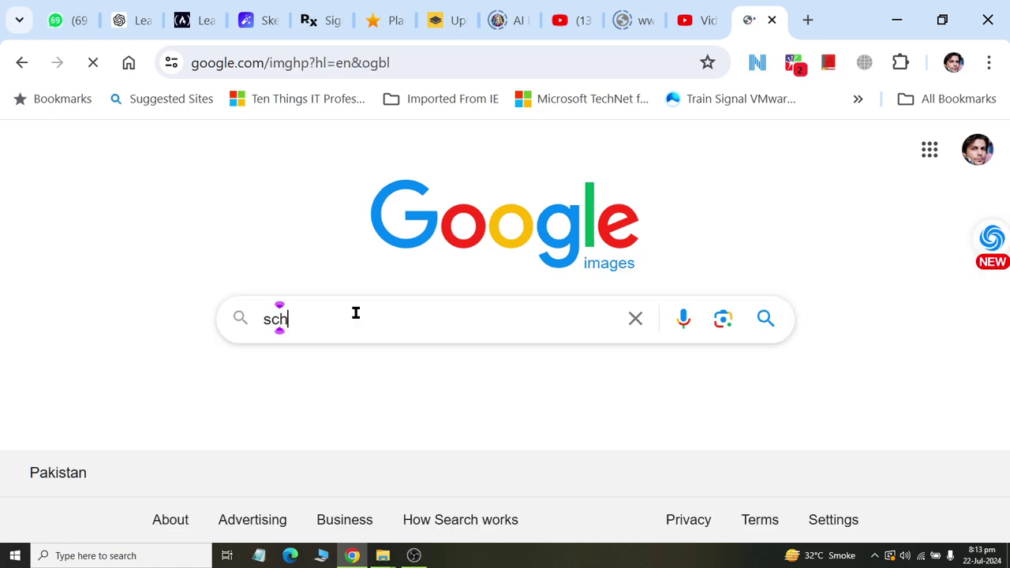
pyautogui.write('ool ')
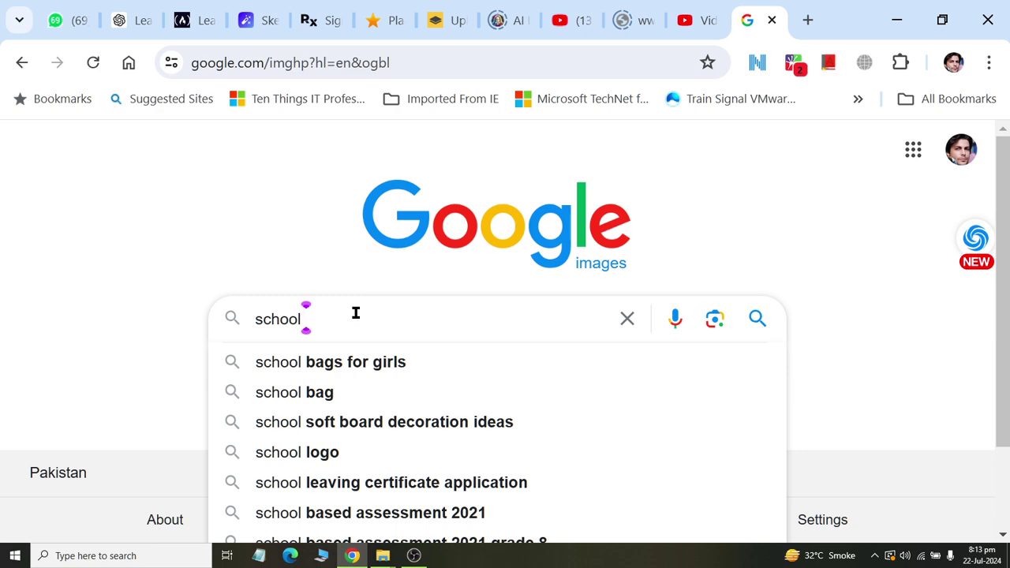
pyautogui.write('boys')
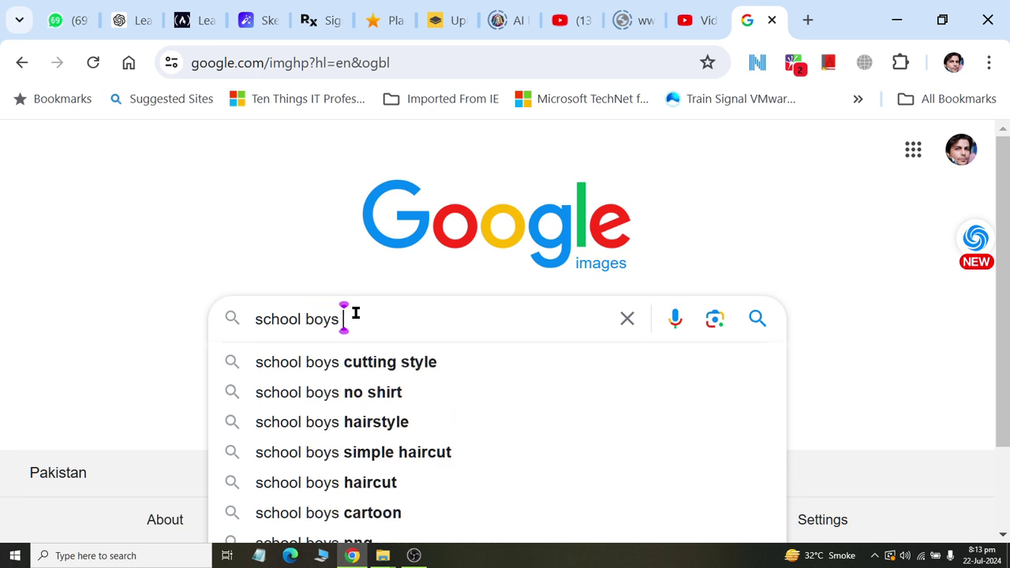
pyautogui.write(' images')
pyautogui.press('Return')
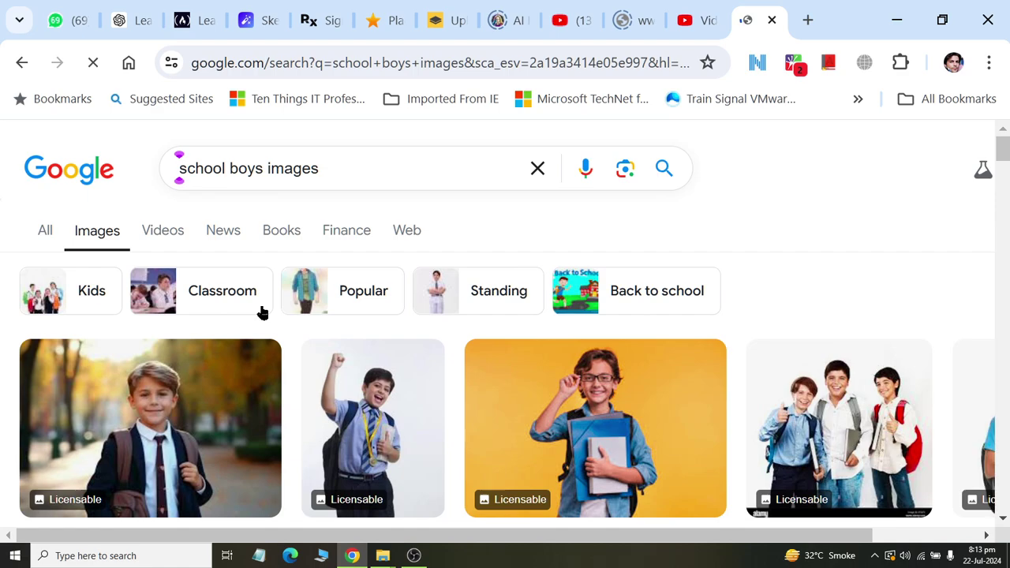
# - Refine the image search to 'school boys passport images'
pyautogui.scroll(-2, 268, 308)
pyautogui.scroll(-2, 435, 248)
pyautogui.scroll(-3, 442, 235)
pyautogui.scroll(-5, 442, 237)
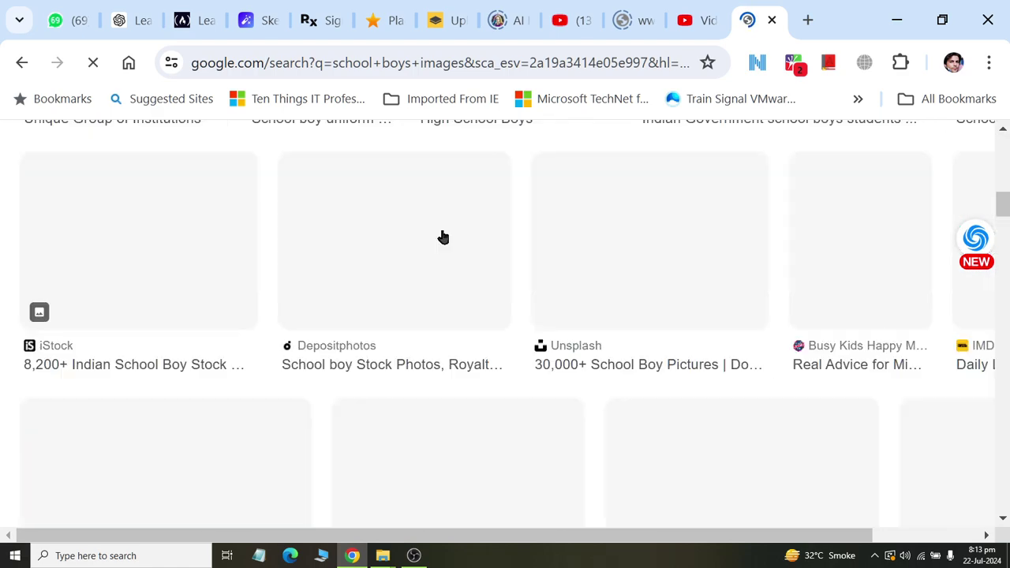
pyautogui.scroll(10, 412, 214)
pyautogui.click(228, 167)
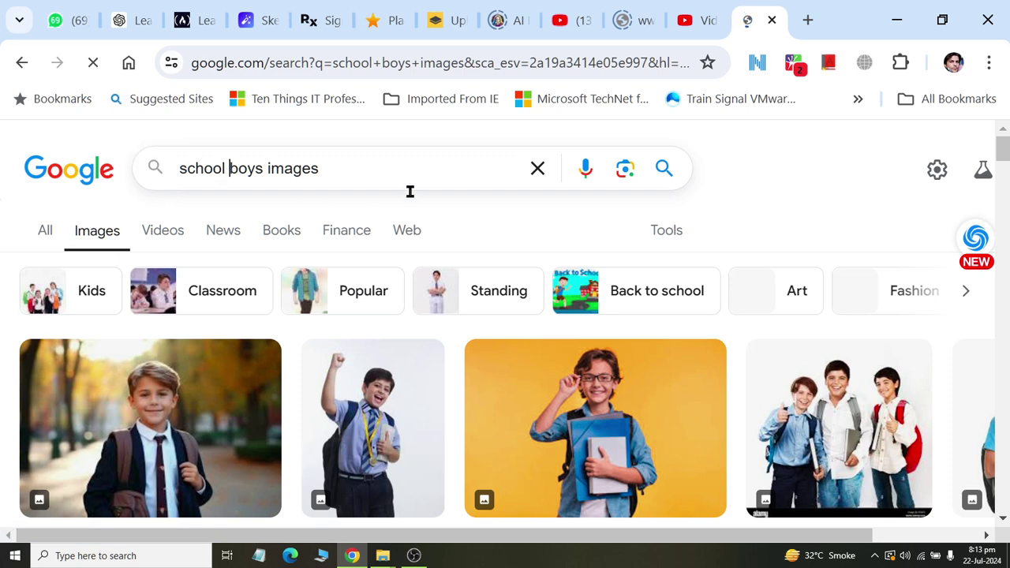
pyautogui.hotkey('ctrl', 'Right')
pyautogui.write('pass')
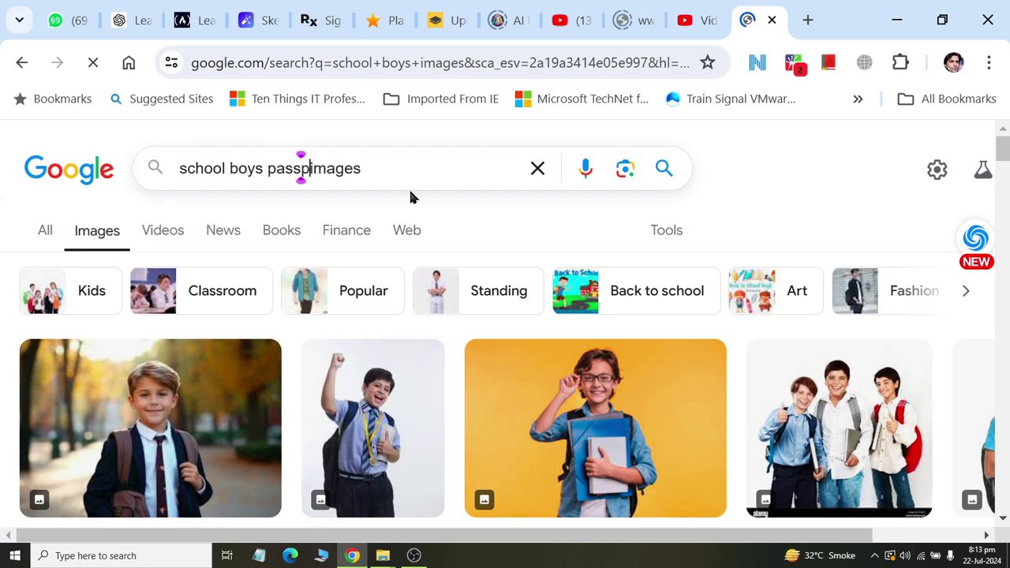
pyautogui.write('pow')
pyautogui.press('BackSpace')
pyautogui.write('rt')
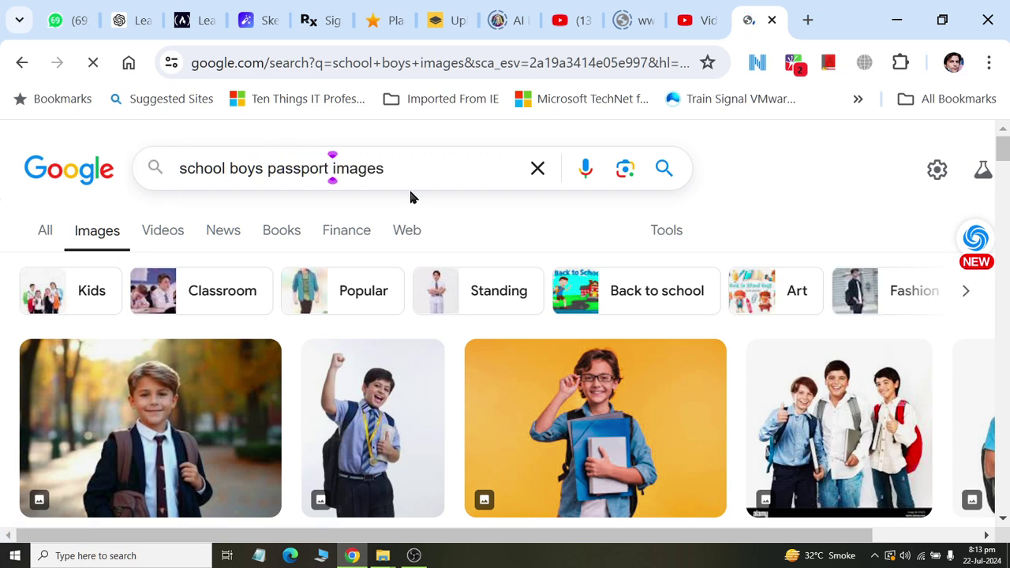
pyautogui.press('Return')
# - Preview the Fueladream student photo and start saving it, then cancel
pyautogui.scroll(-2, 516, 293)
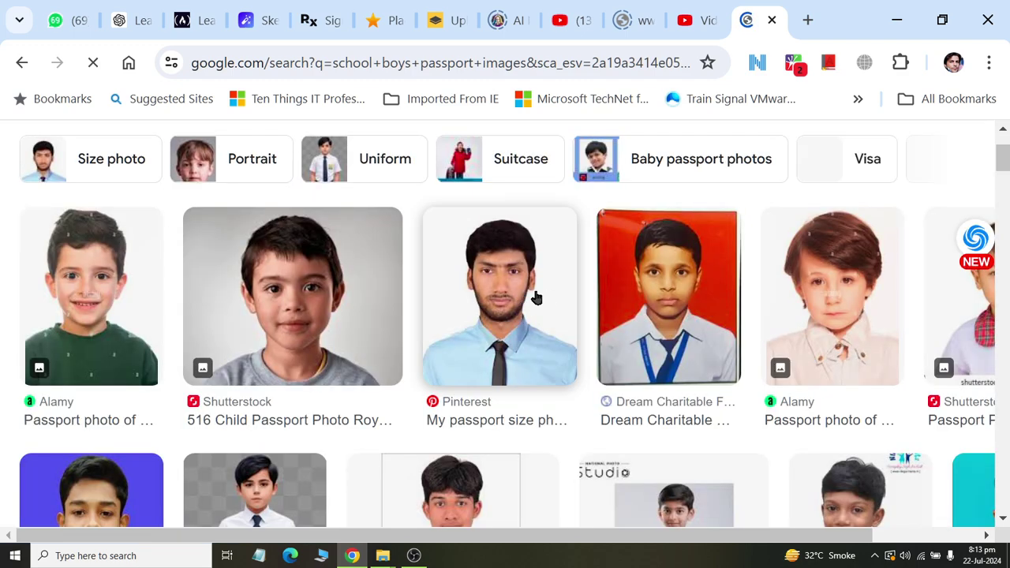
pyautogui.scroll(-2, 874, 311)
pyautogui.scroll(-2, 823, 338)
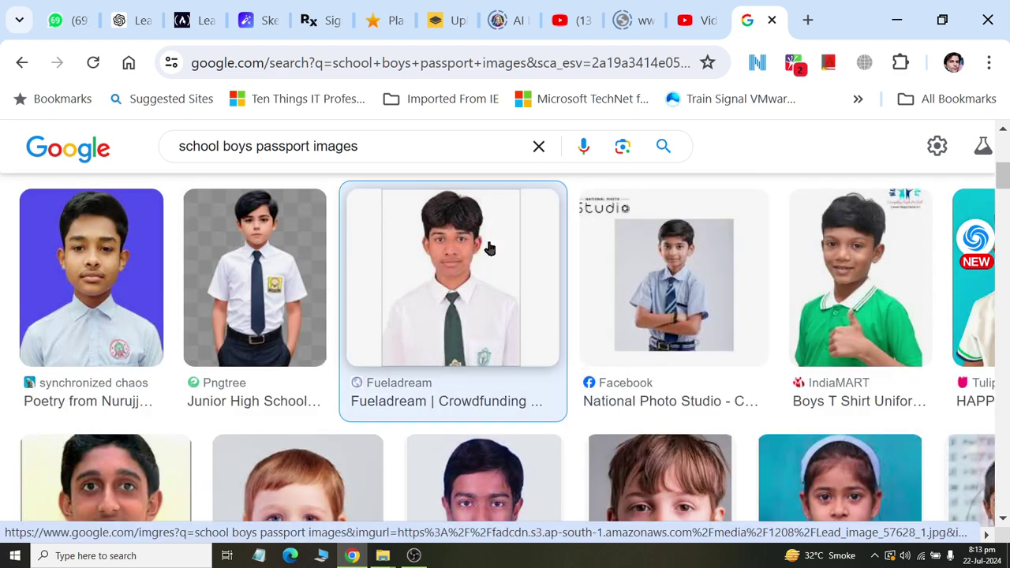
pyautogui.click(527, 251)
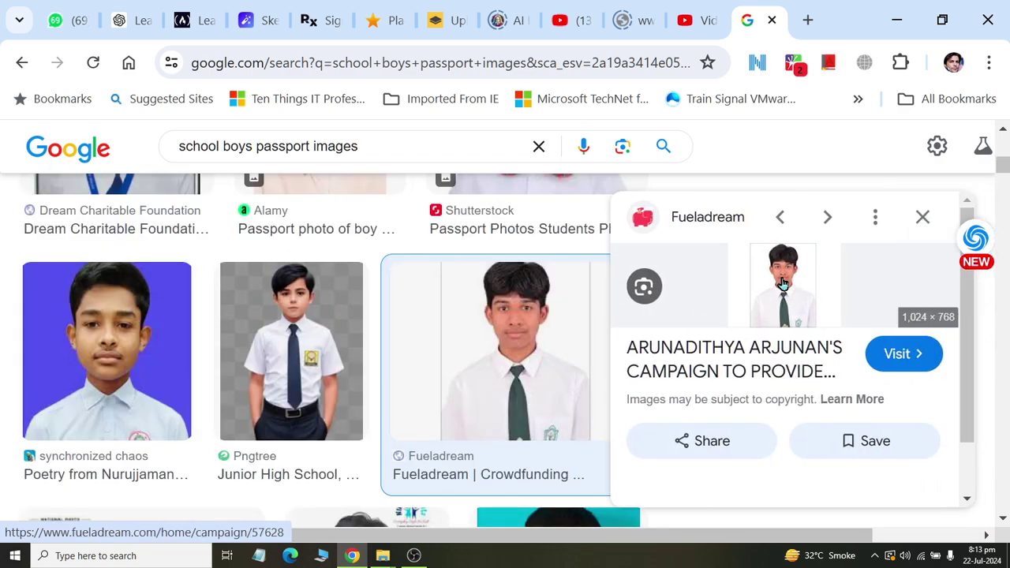
pyautogui.rightClick(783, 282)
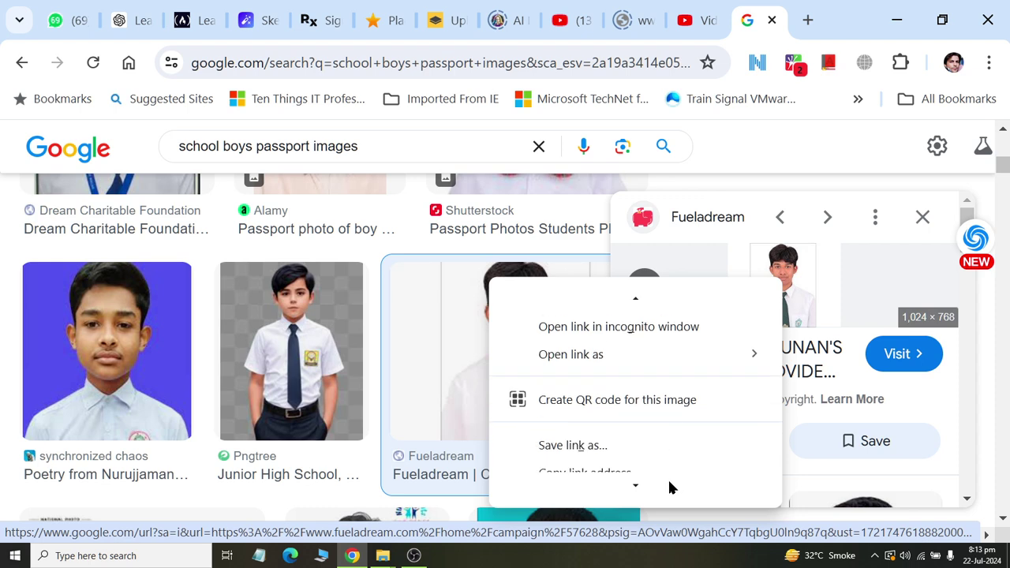
pyautogui.click(658, 421)
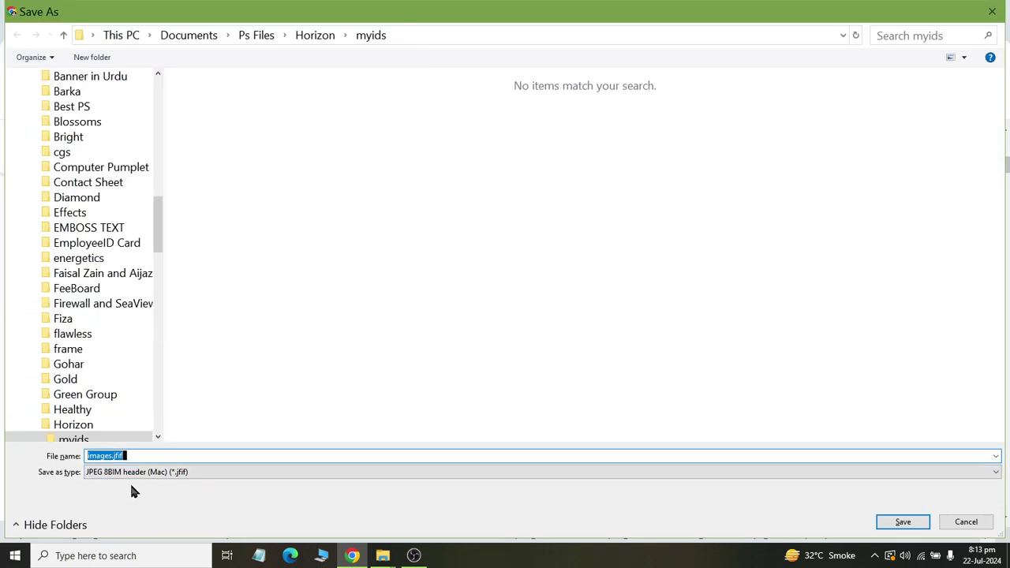
pyautogui.press('Escape')
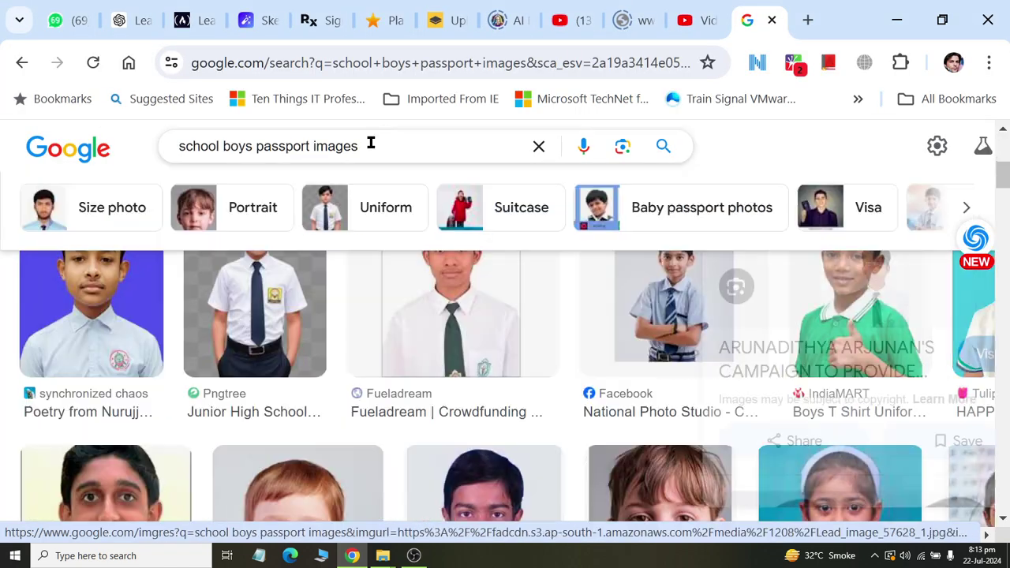
# - Append 'jpg' to the query and start saving the Pinterest photo, then cancel
pyautogui.click(391, 149)
pyautogui.write('jpg')
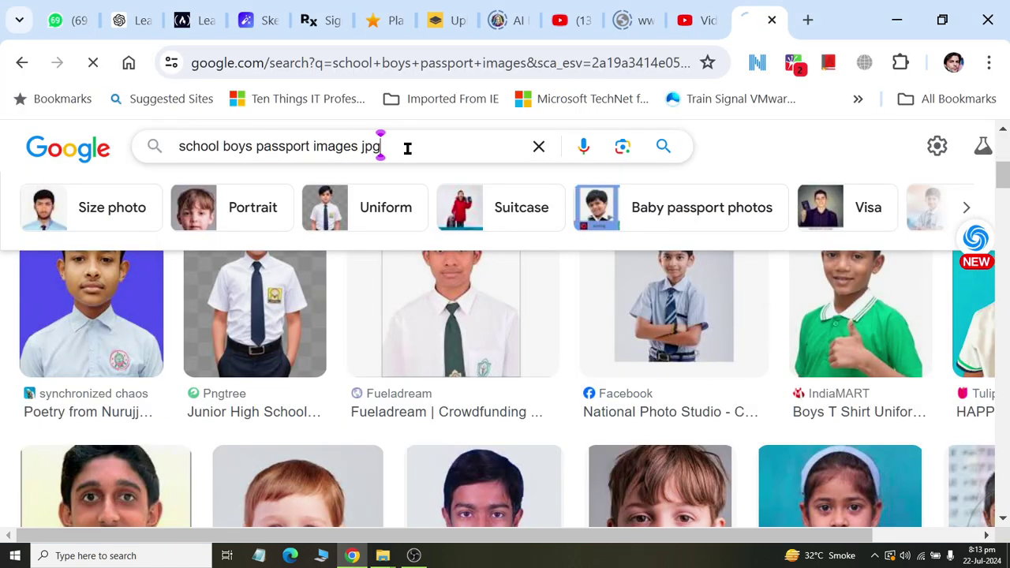
pyautogui.scroll(-2, 408, 149)
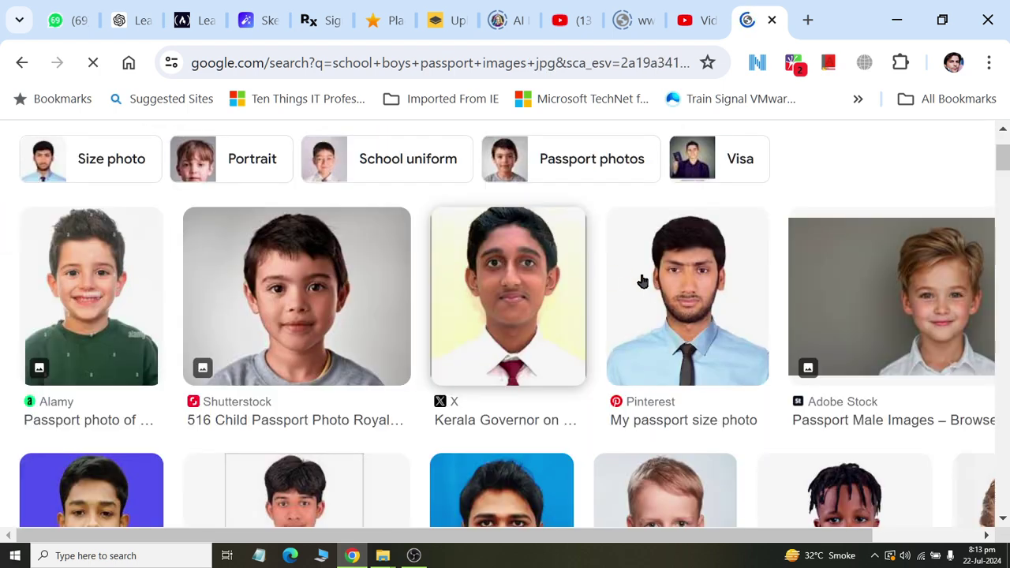
pyautogui.rightClick(683, 284)
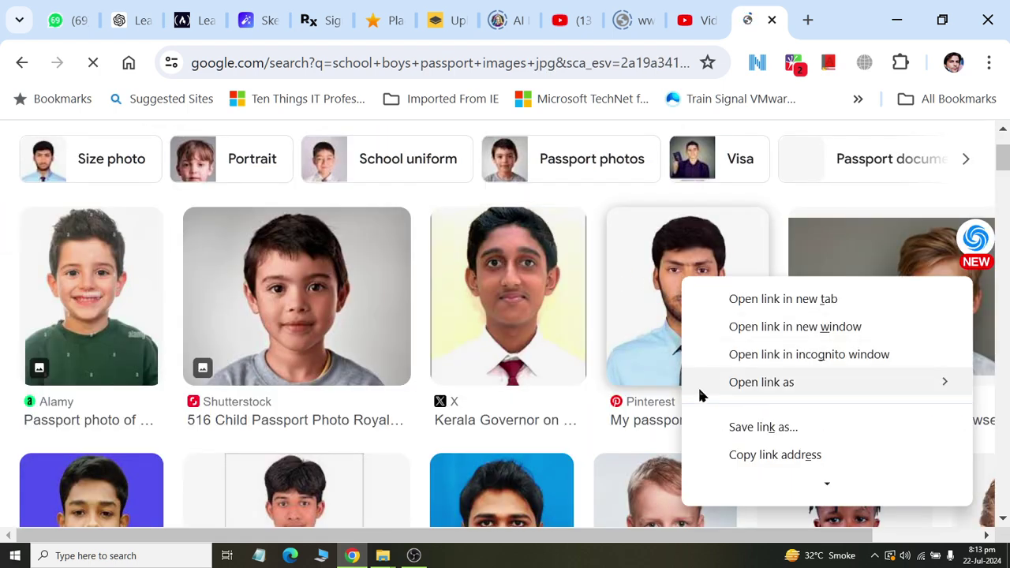
pyautogui.scroll(1, 754, 389)
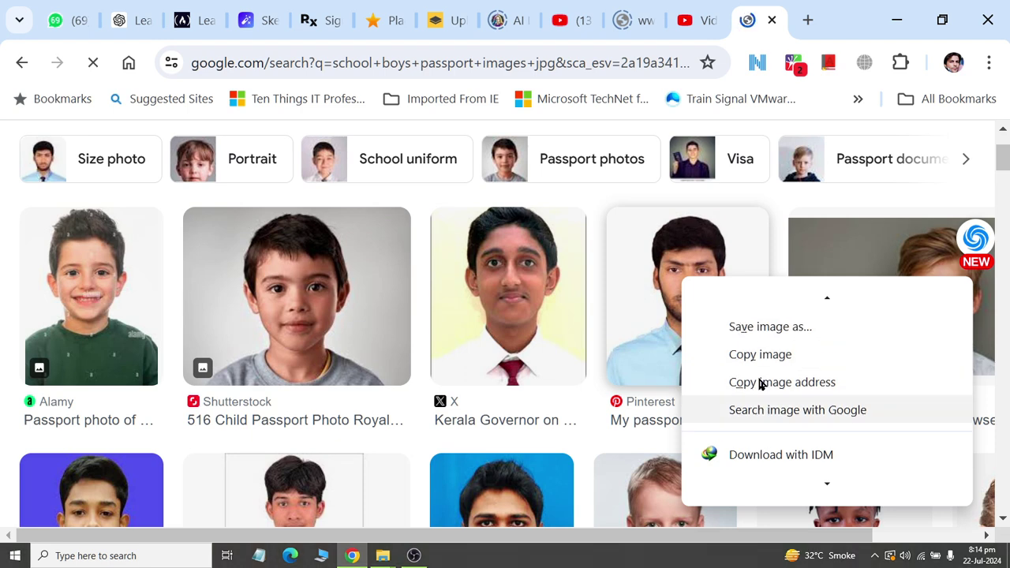
pyautogui.click(767, 350)
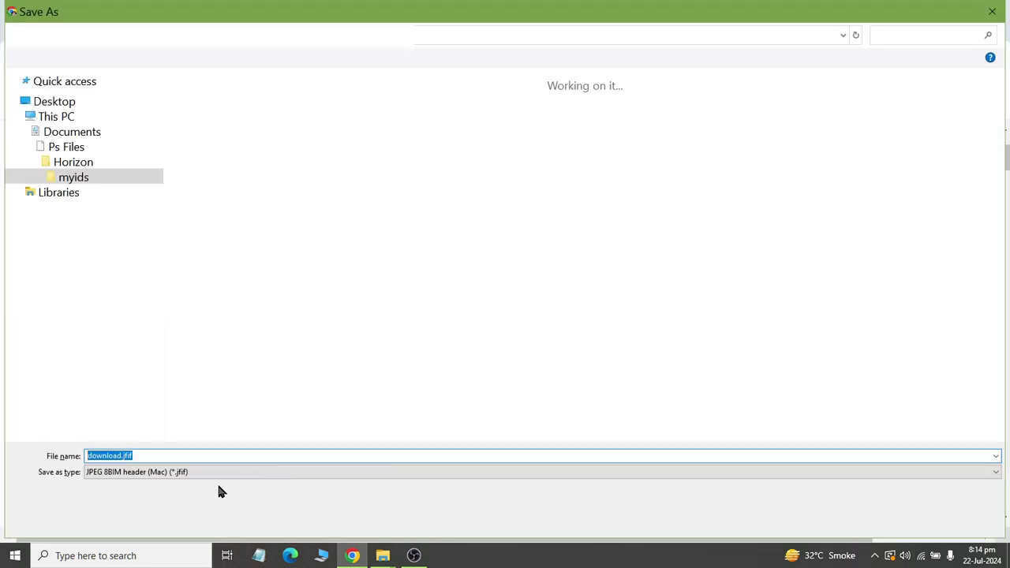
pyautogui.press('Escape')
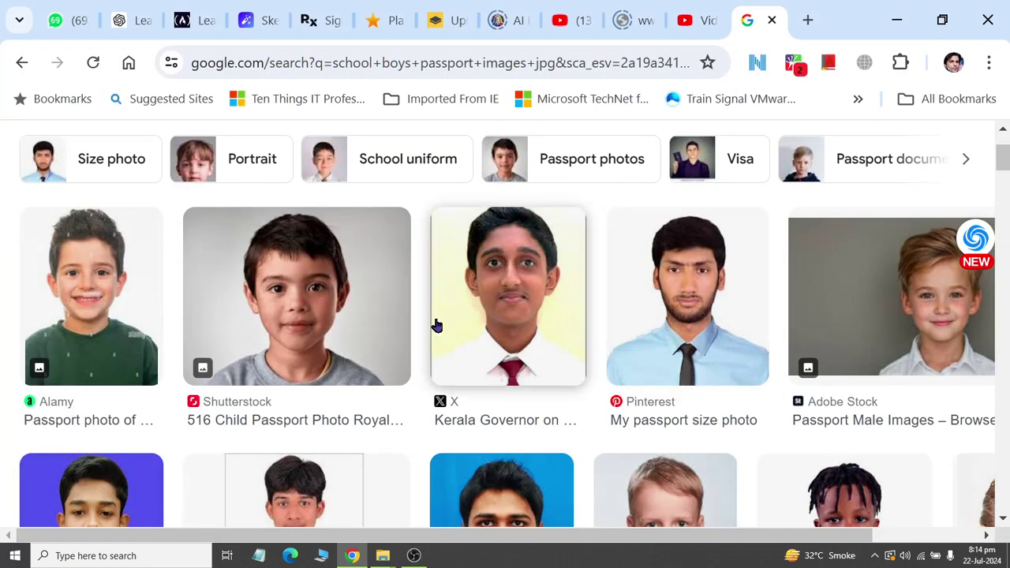
# - Scroll through the results and bring up options for the Flickr photo
pyautogui.scroll(-2, 433, 323)
pyautogui.scroll(-3, 390, 330)
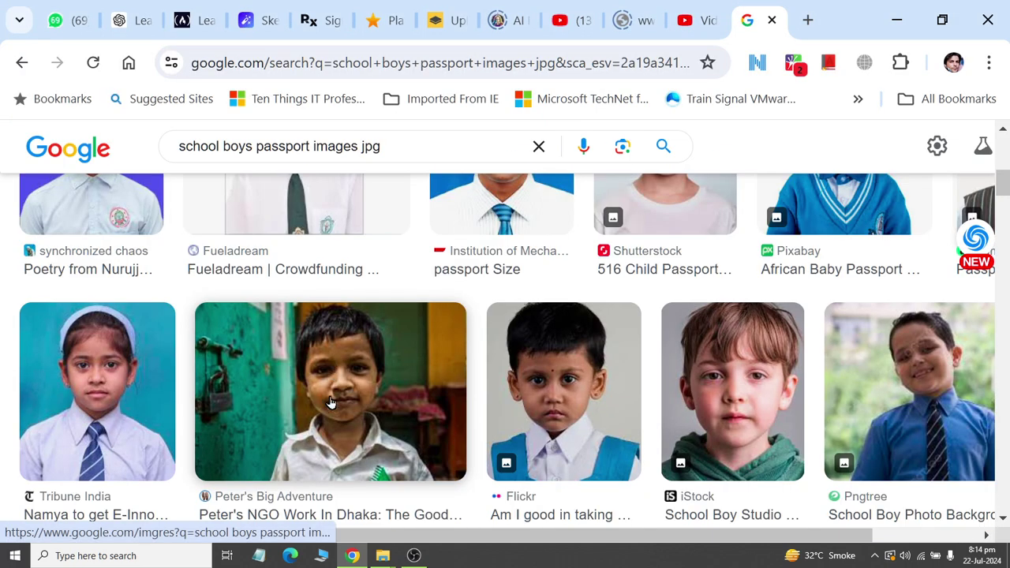
pyautogui.rightClick(541, 381)
pyautogui.scroll(-2, 787, 424)
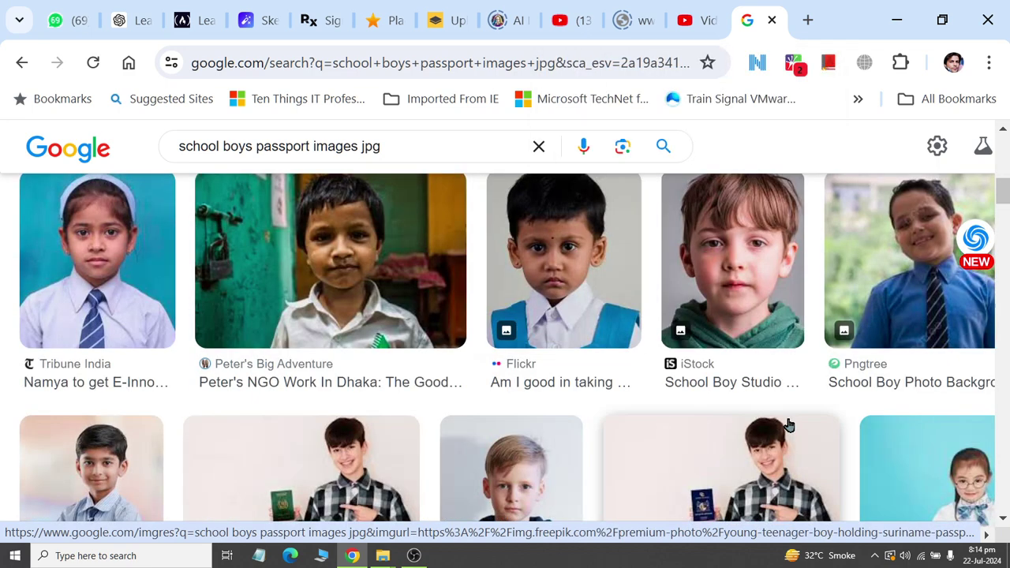
pyautogui.scroll(-3, 611, 356)
pyautogui.scroll(-2, 502, 356)
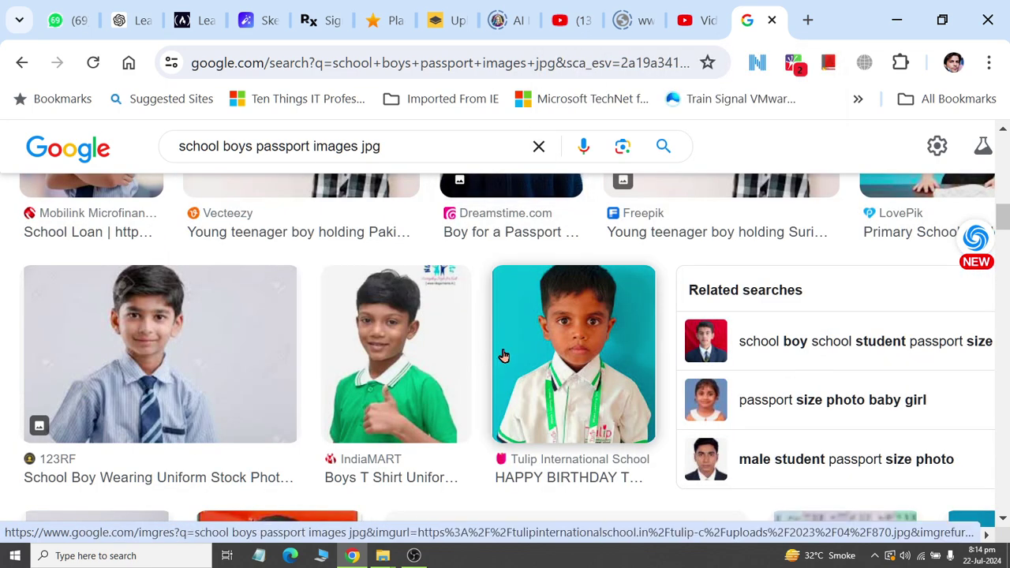
# - Preview the Tulip school photo, start saving it, cancel, and remove 'jpg' from the query
pyautogui.click(579, 335)
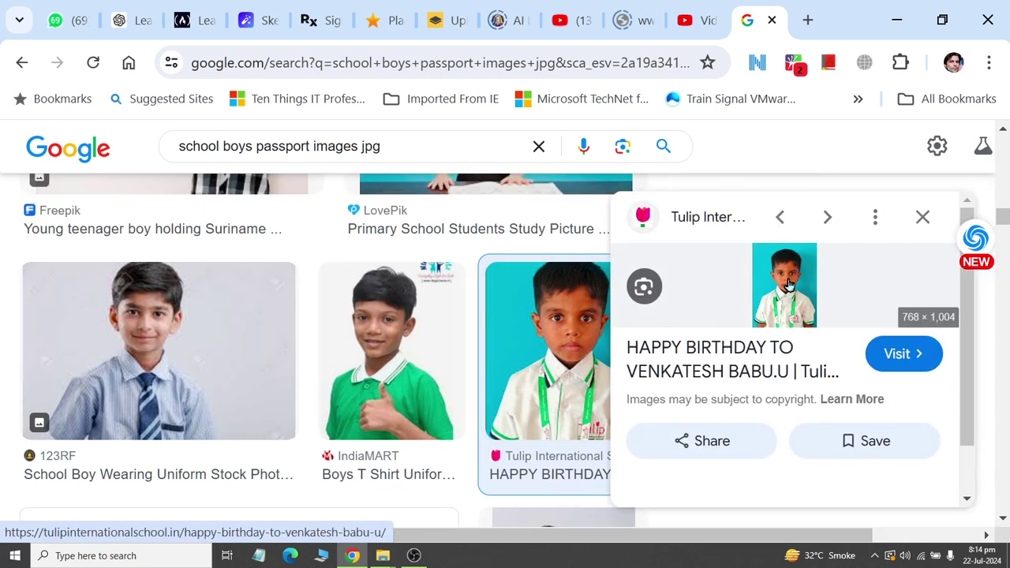
pyautogui.rightClick(788, 284)
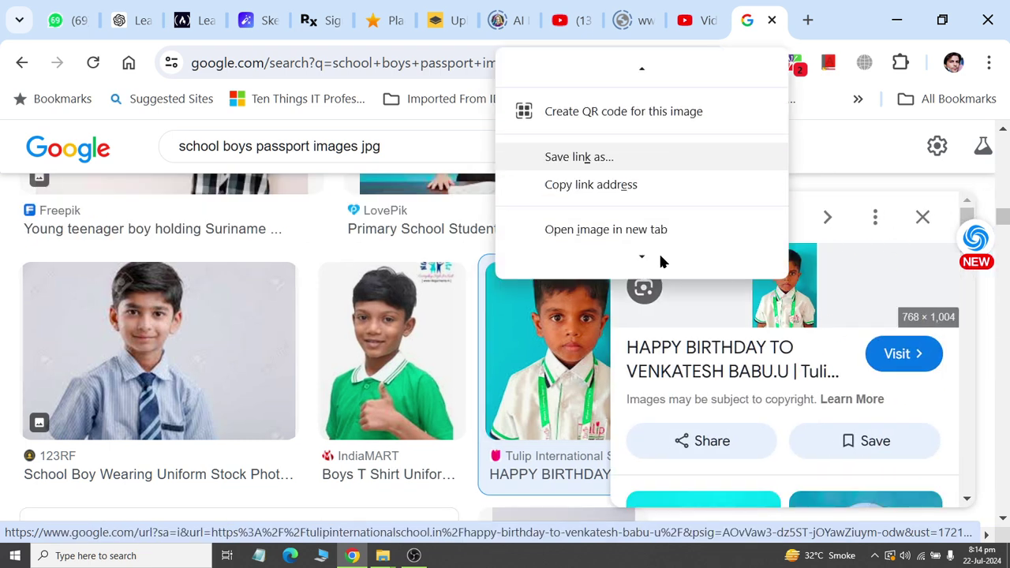
pyautogui.click(586, 203)
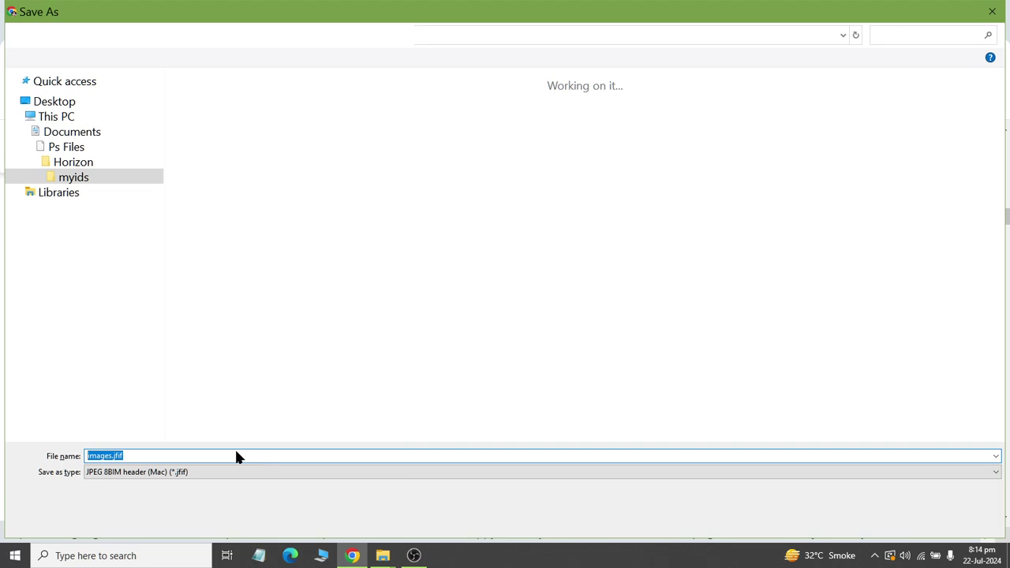
pyautogui.press('Escape')
pyautogui.press('Escape')
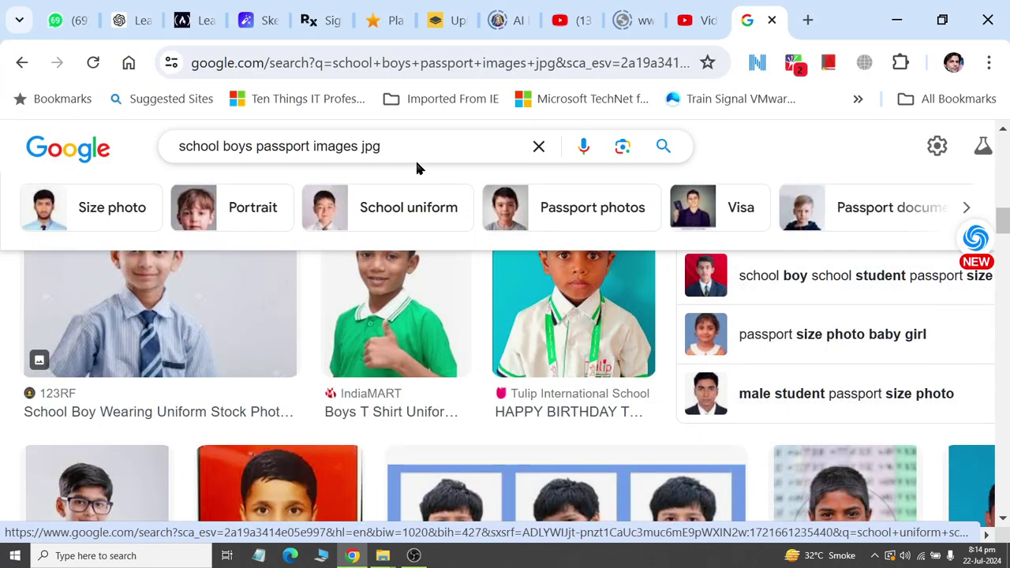
pyautogui.click(399, 148)
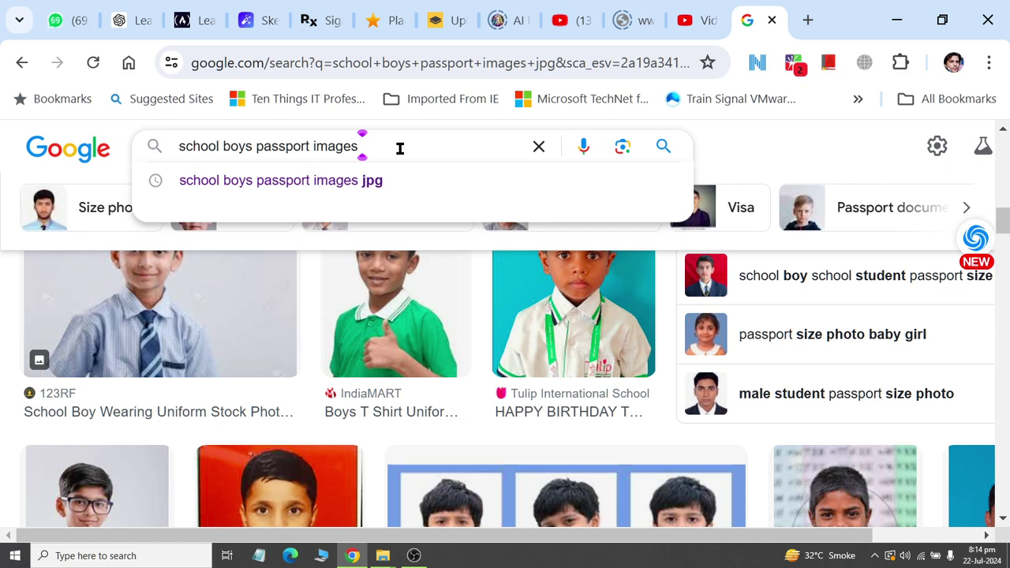
# - Search 'school boys passport images .PNG' and start saving the man's passport photo, then cancel
pyautogui.write('.PNG')
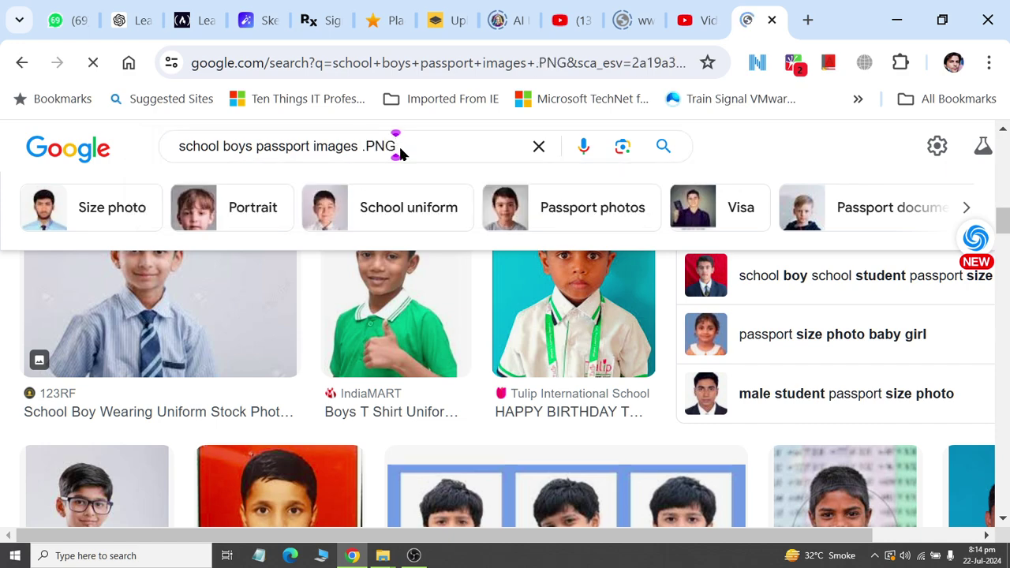
pyautogui.scroll(-5, 498, 296)
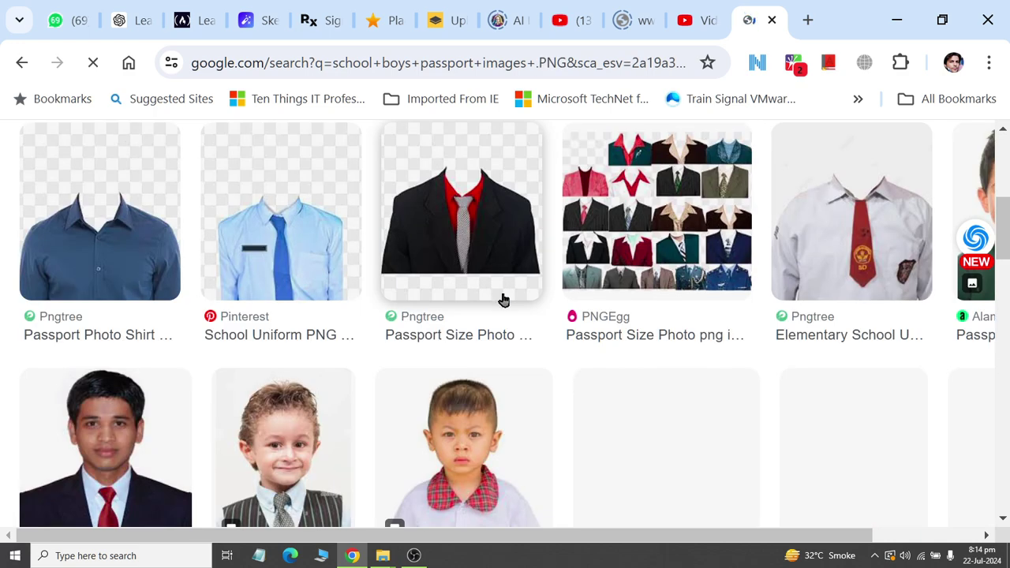
pyautogui.scroll(-3, 689, 251)
pyautogui.scroll(2, 689, 251)
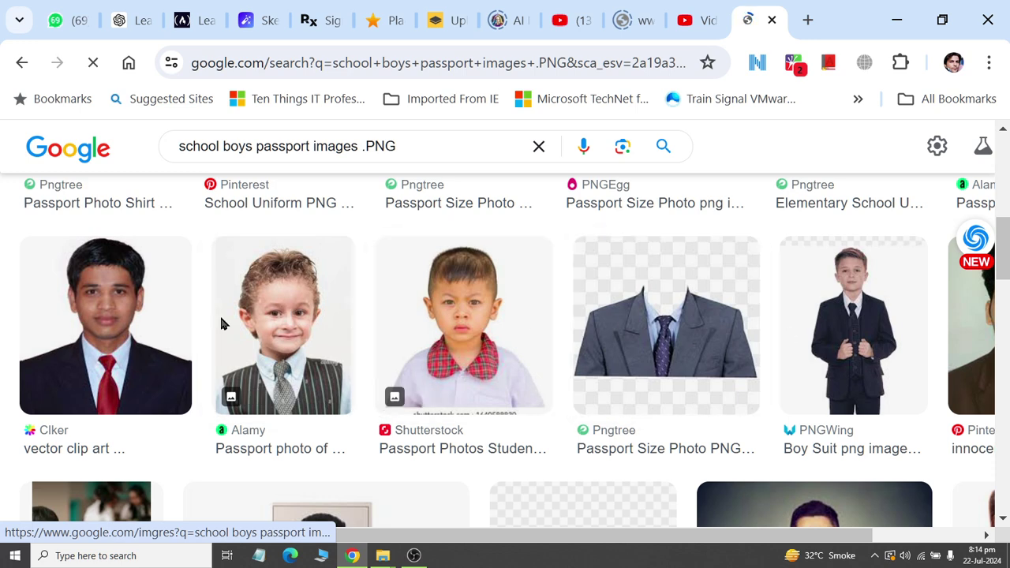
pyautogui.moveTo(105, 325)
pyautogui.rightClick(119, 296)
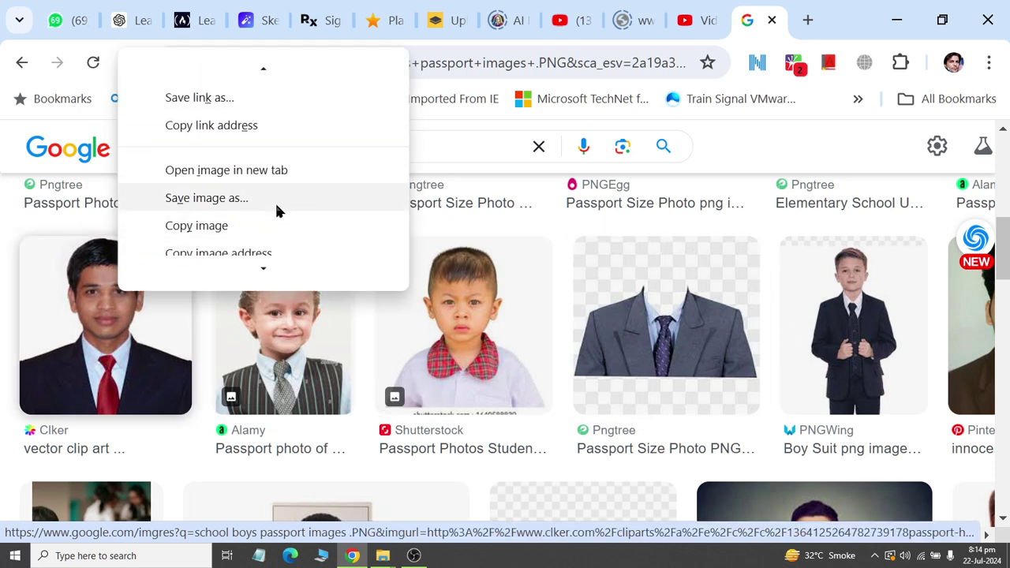
pyautogui.click(274, 200)
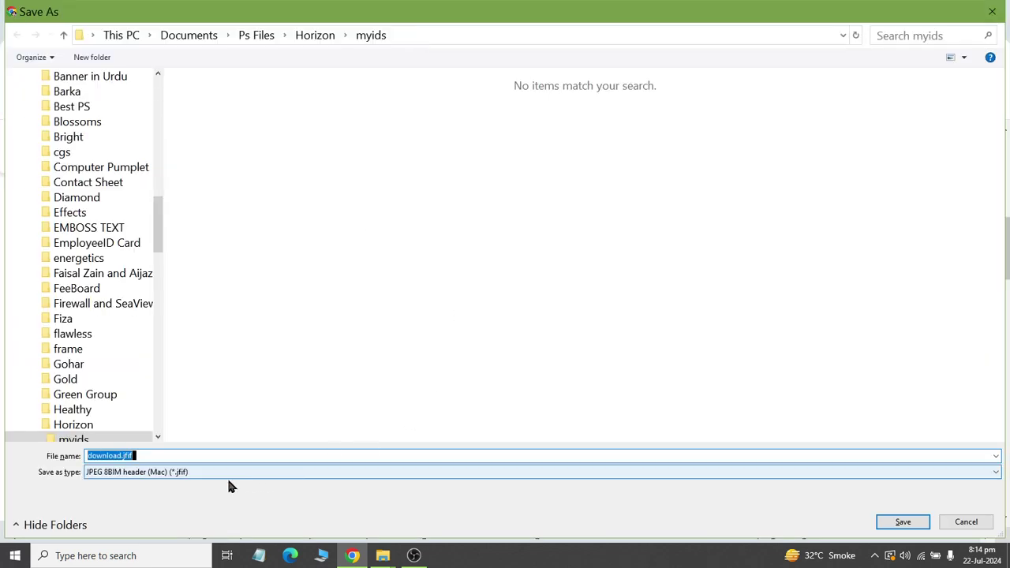
pyautogui.press('Escape')
# - Scroll through the PNG results and close the Google Images tab
pyautogui.scroll(-5, 692, 292)
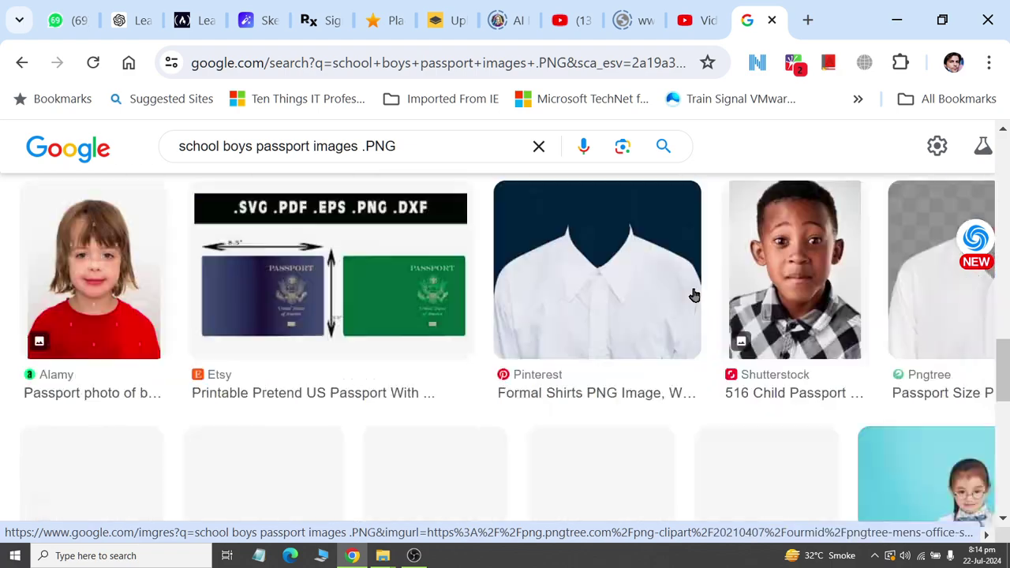
pyautogui.scroll(-3, 696, 278)
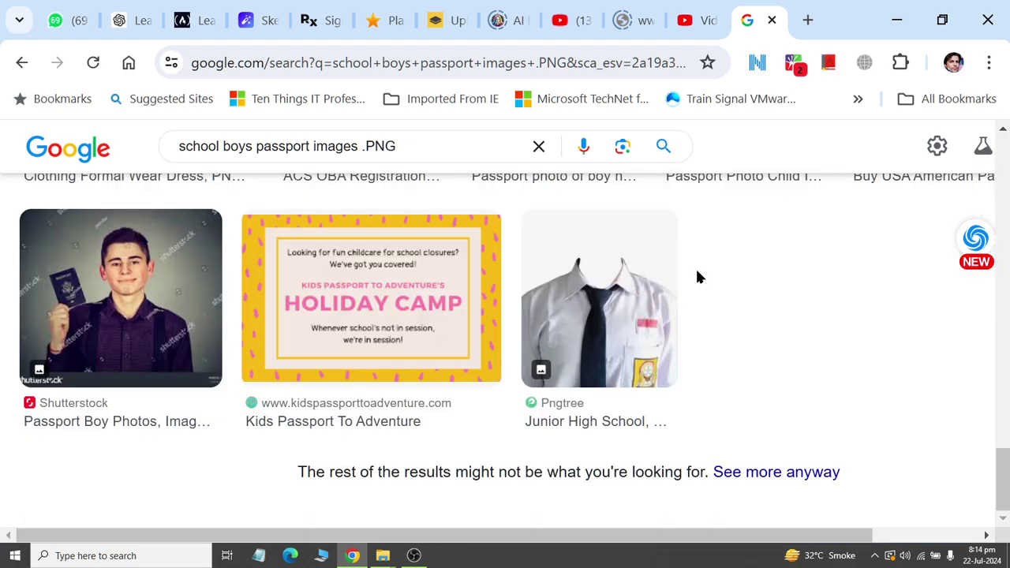
pyautogui.scroll(5, 695, 266)
pyautogui.scroll(5, 617, 243)
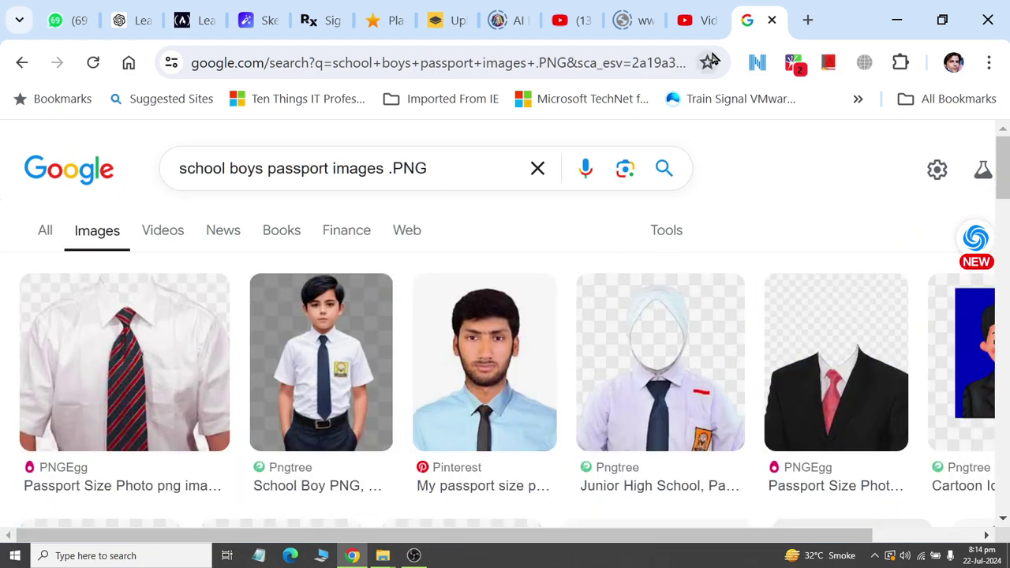
pyautogui.click(773, 21)
pyautogui.click(14, 556)
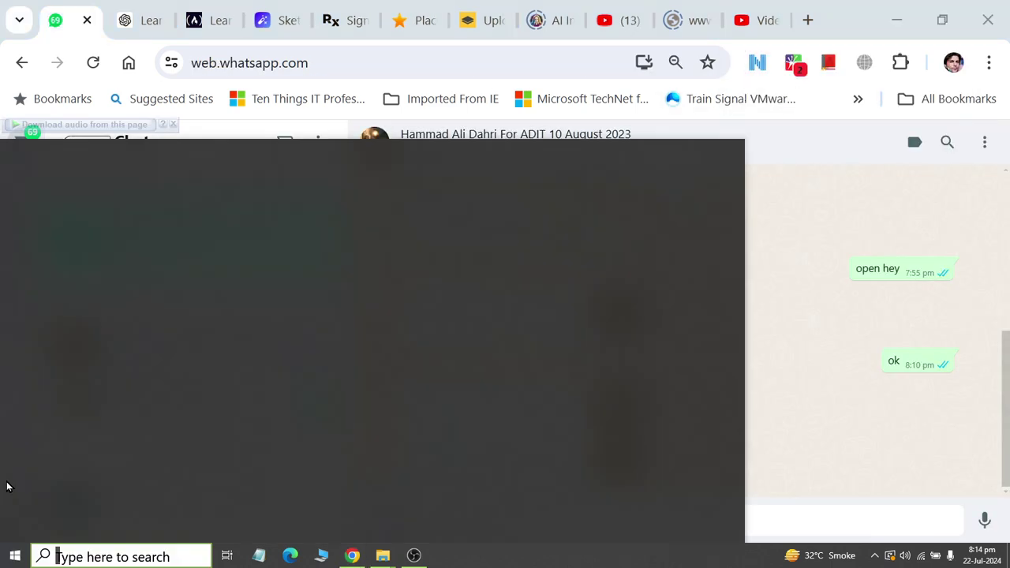
# - Open File Explorer at Documents and go into the Ps Files folder
pyautogui.click(24, 254)
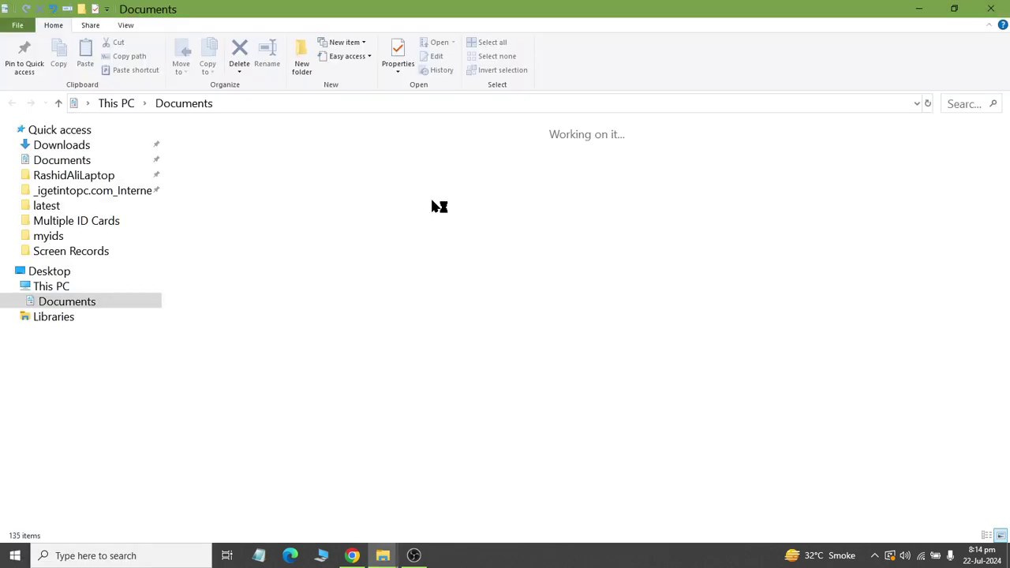
pyautogui.write('p')
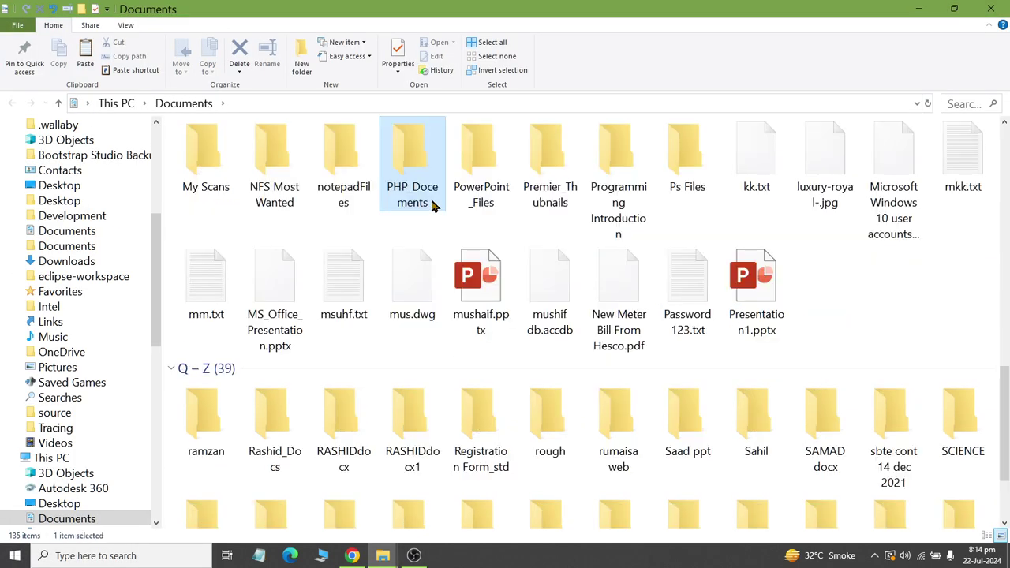
pyautogui.write('s')
pyautogui.press('Return')
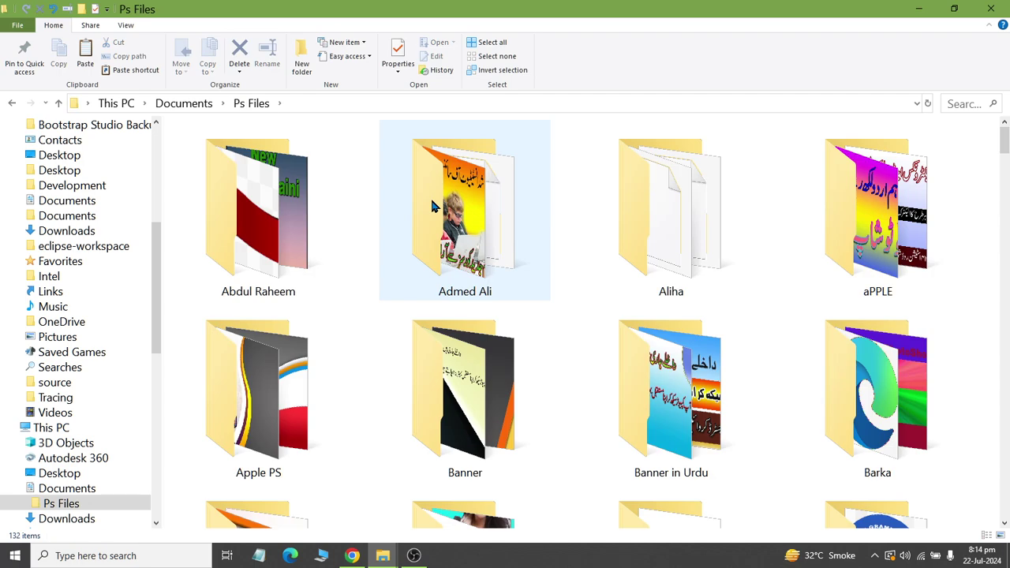
pyautogui.press('BackSpace')
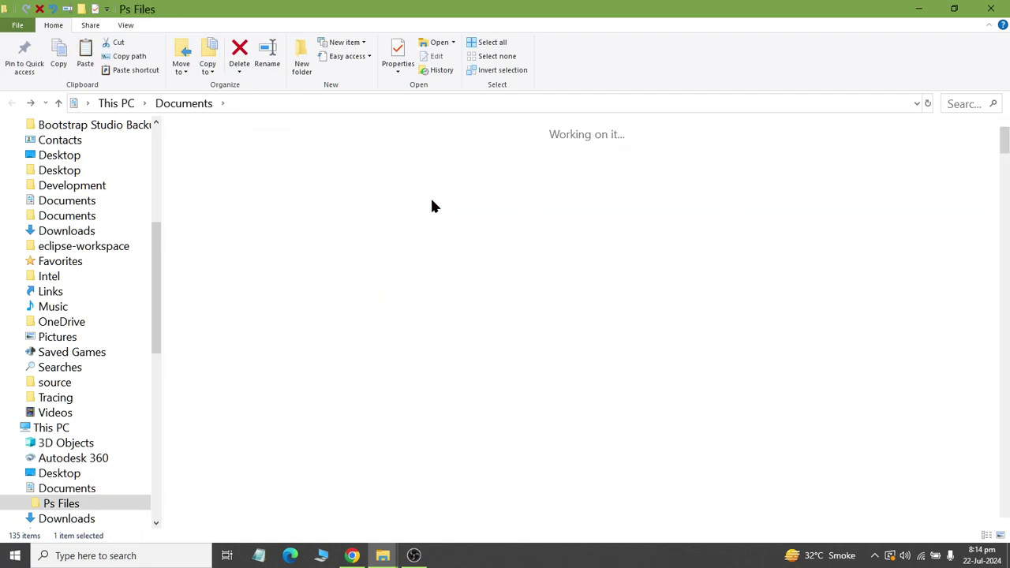
pyautogui.press('Return')
pyautogui.scroll(-10, 789, 300)
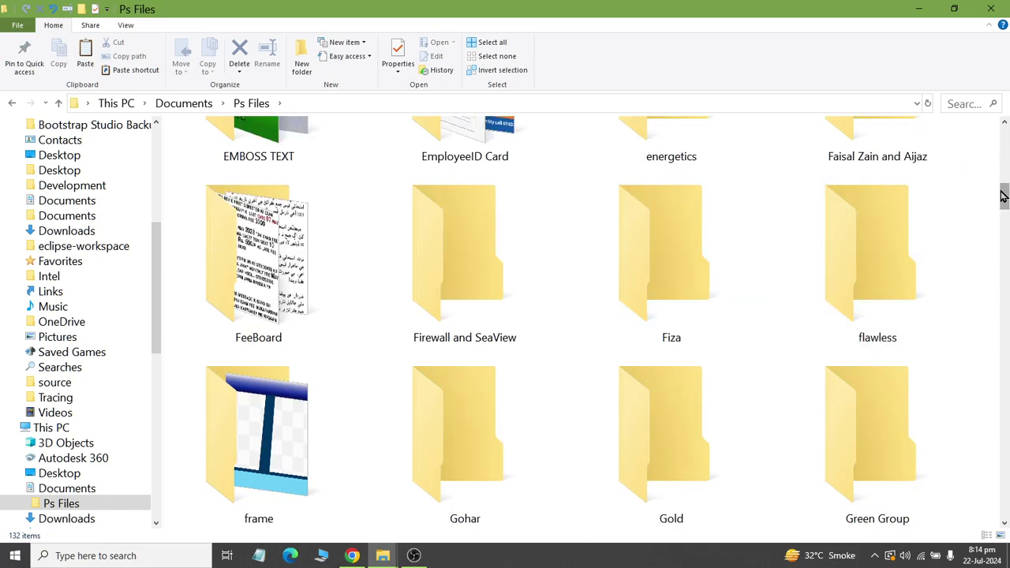
pyautogui.moveTo(1003, 196)
pyautogui.mouseDown()
pyautogui.moveTo(1004, 351)
pyautogui.moveTo(1004, 316)
pyautogui.mouseUp()
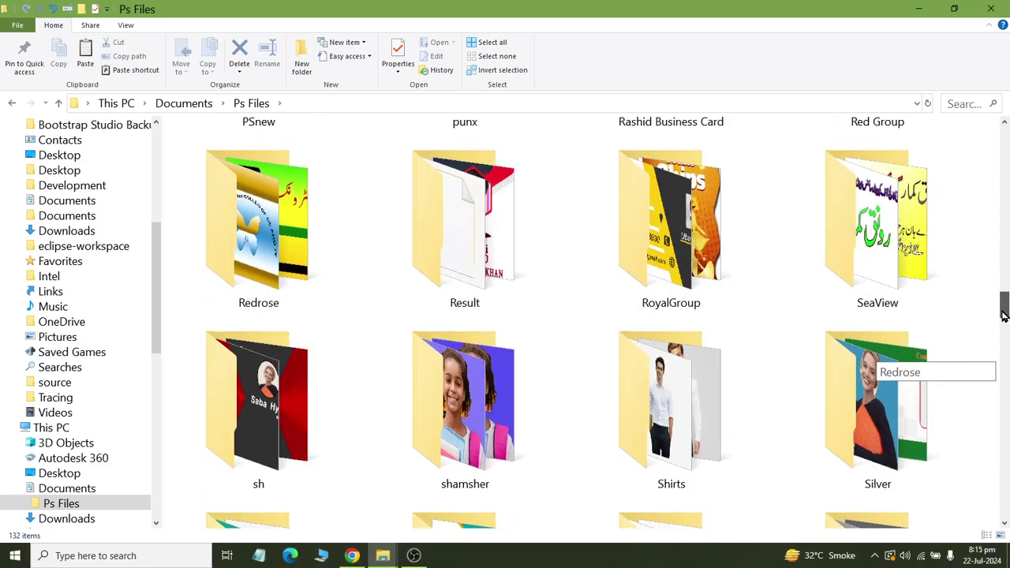
pyautogui.moveTo(1005, 316); pyautogui.dragTo(1004, 270)
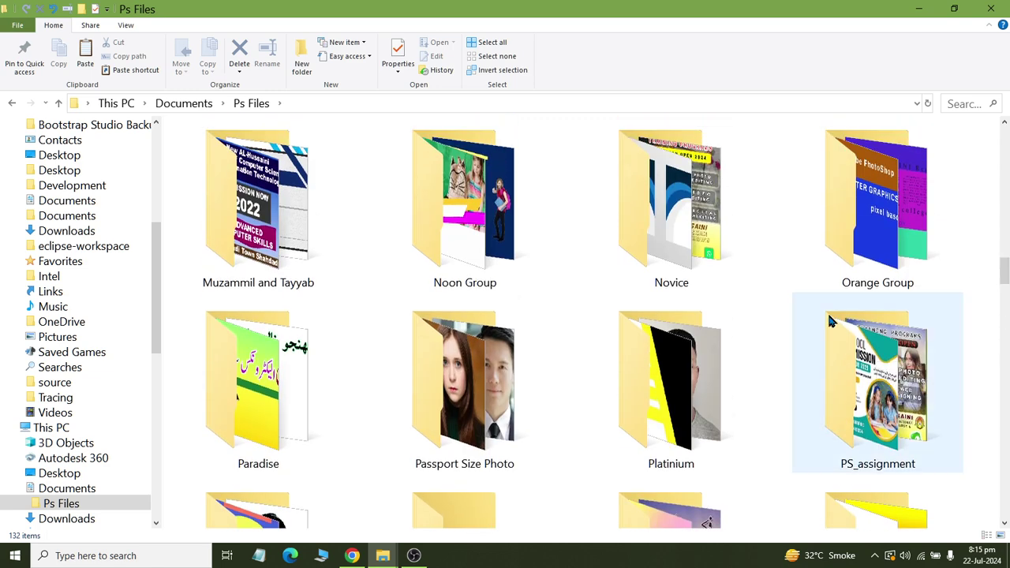
# - Select all five JPG photos in Passport Size Photo, then return to Ps Files
pyautogui.doubleClick(470, 374)
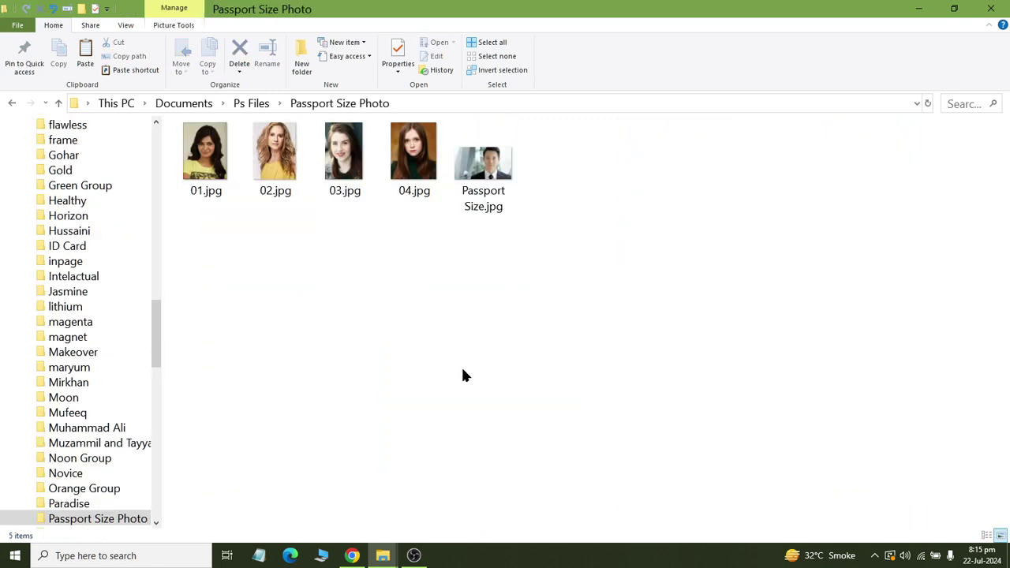
pyautogui.click(201, 188)
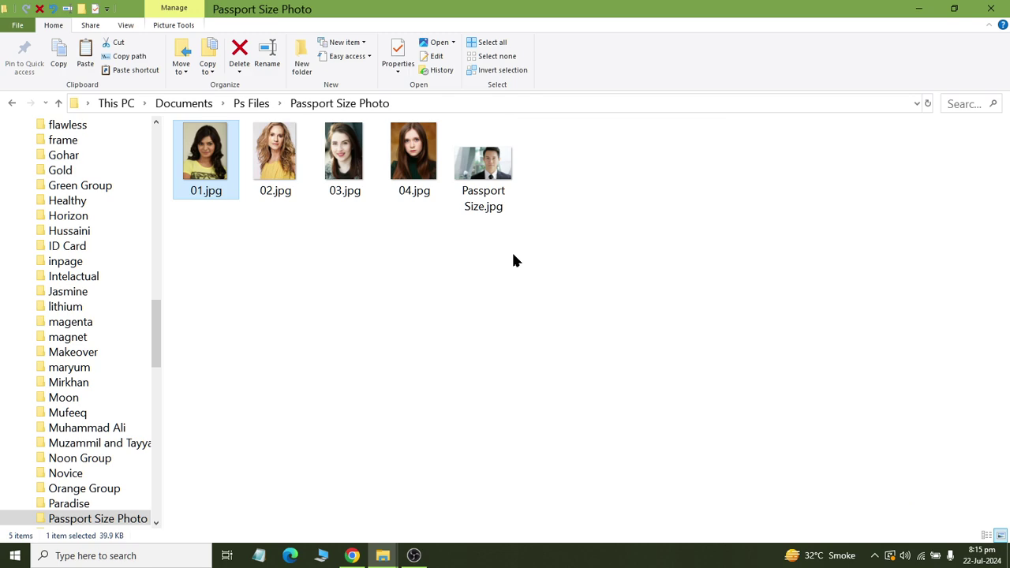
pyautogui.moveTo(513, 255); pyautogui.dragTo(166, 131)
pyautogui.click(439, 246)
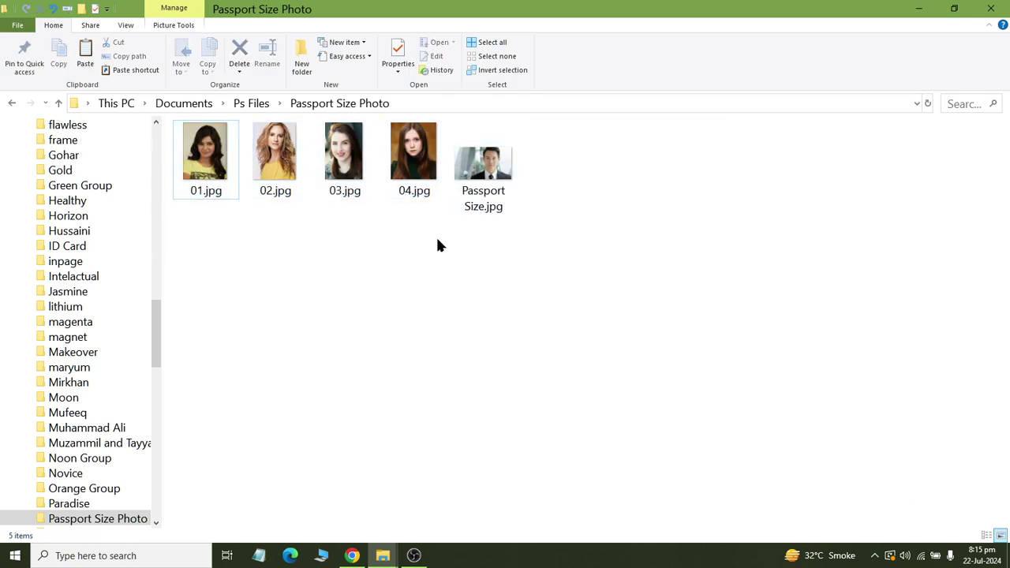
pyautogui.moveTo(572, 269); pyautogui.dragTo(164, 122)
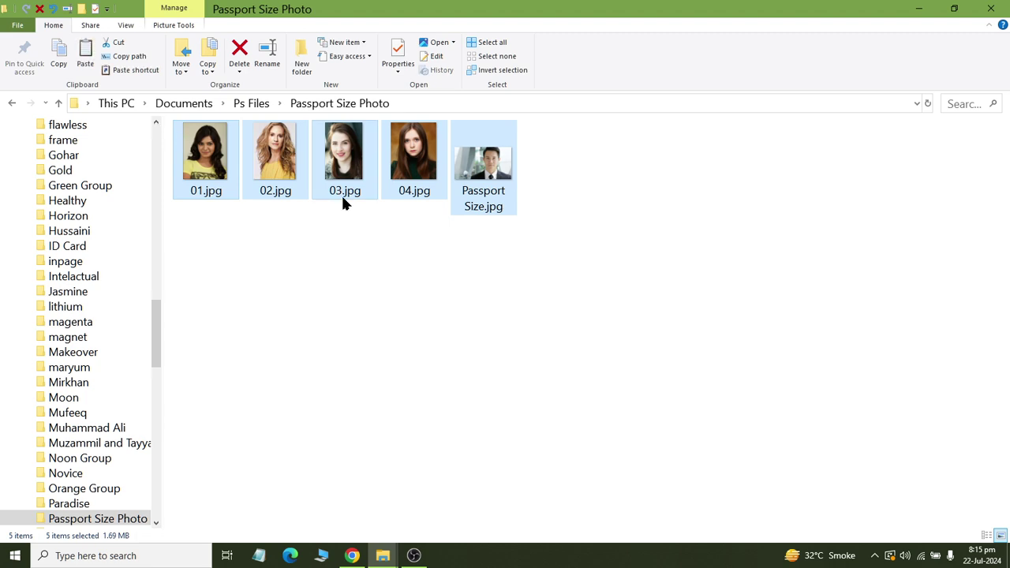
pyautogui.click(10, 106)
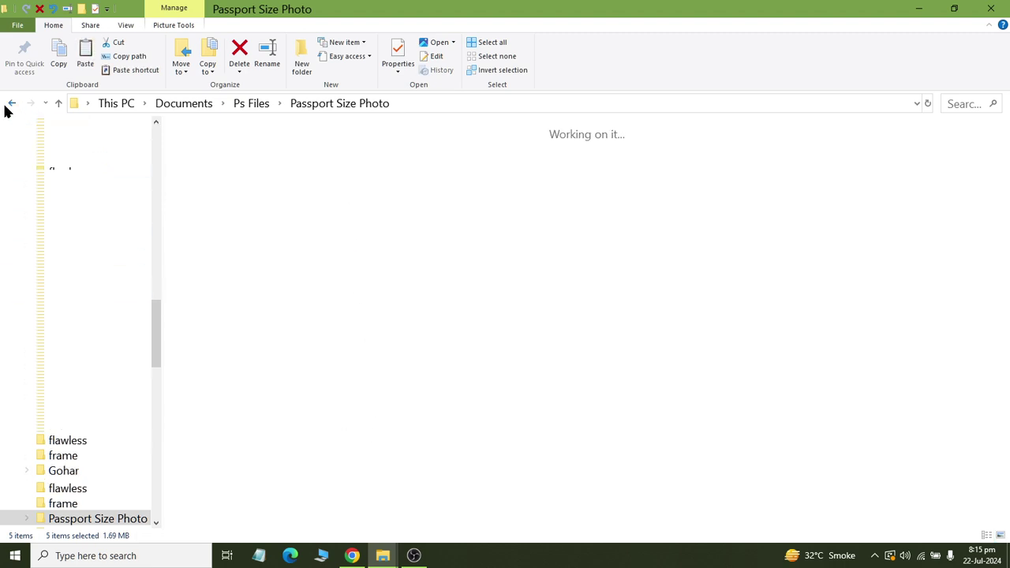
# - Paste the five passport photos into the Novice › Visiting Card folder
pyautogui.scroll(15, 449, 359)
pyautogui.scroll(10, 449, 355)
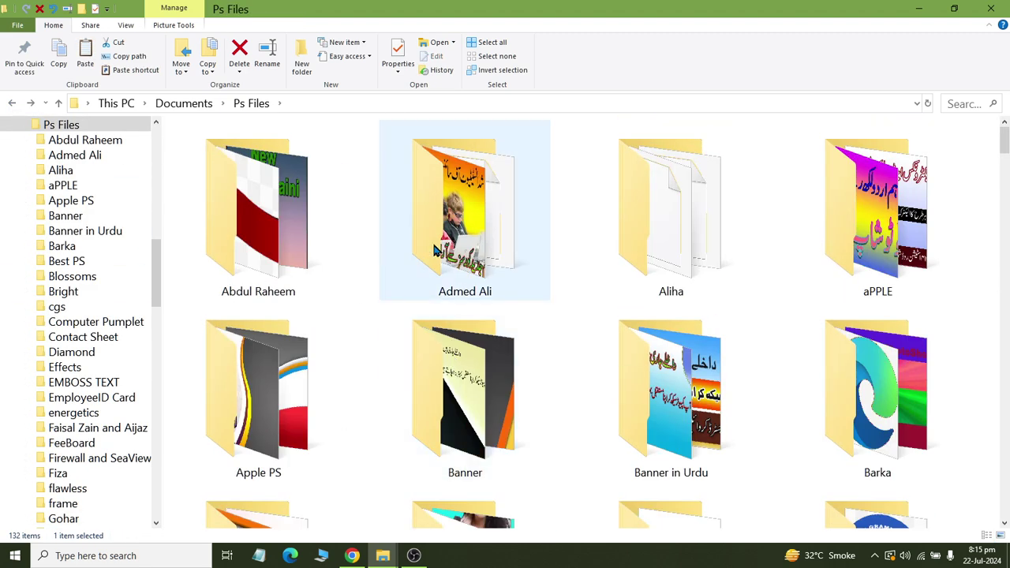
pyautogui.write('nov')
pyautogui.press('Return')
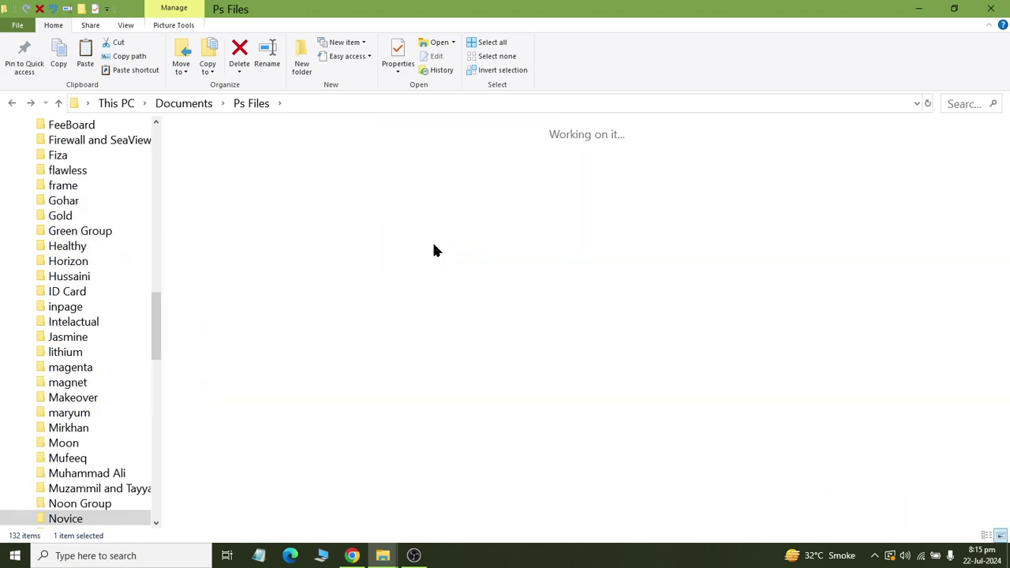
pyautogui.write('v')
pyautogui.press('Return')
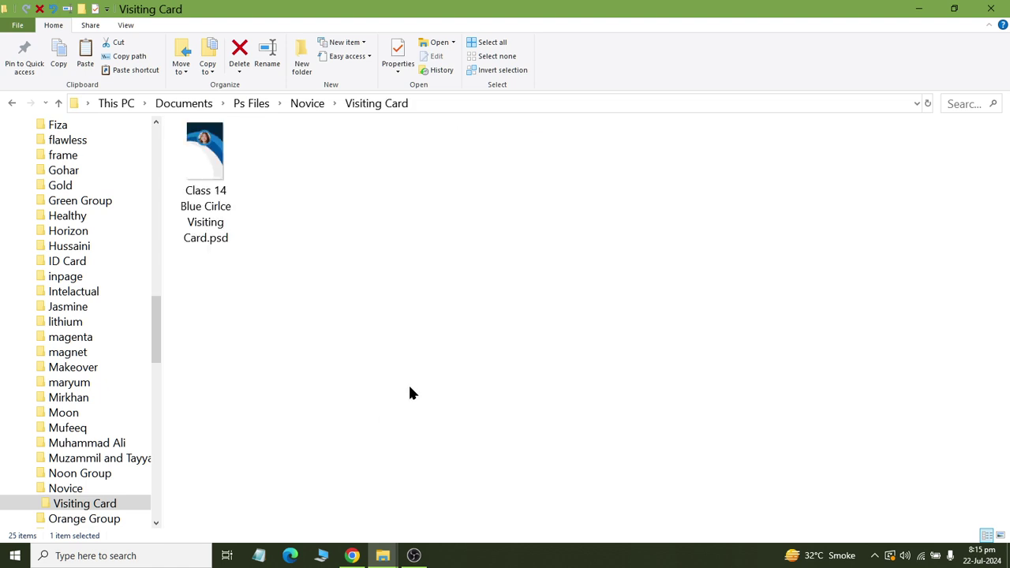
pyautogui.hotkey('ctrl', 'v')
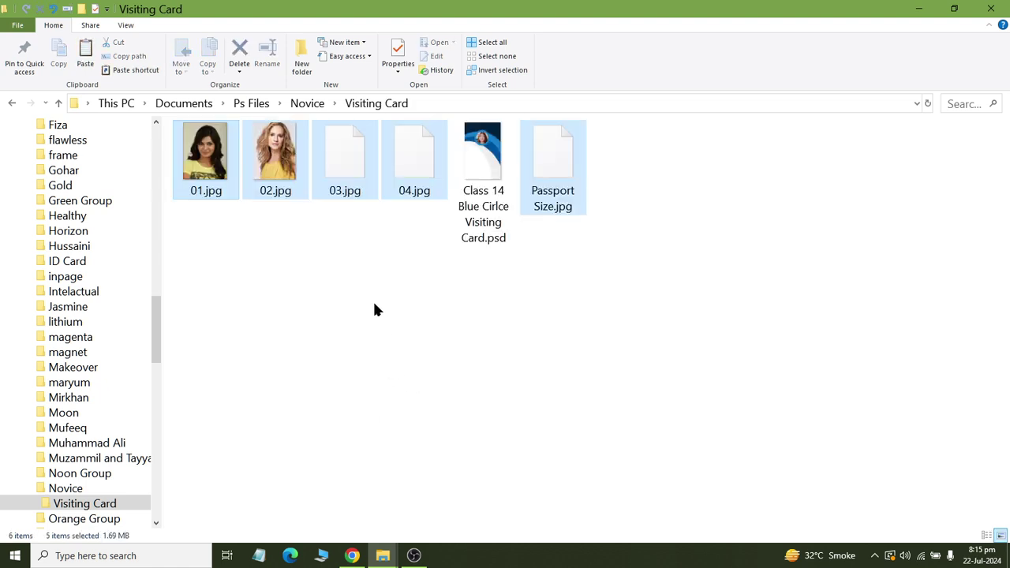
pyautogui.click(360, 318)
# - Rename 01.jpg to amna.jpg and 02.jpg to sima.jpg
pyautogui.click(203, 170)
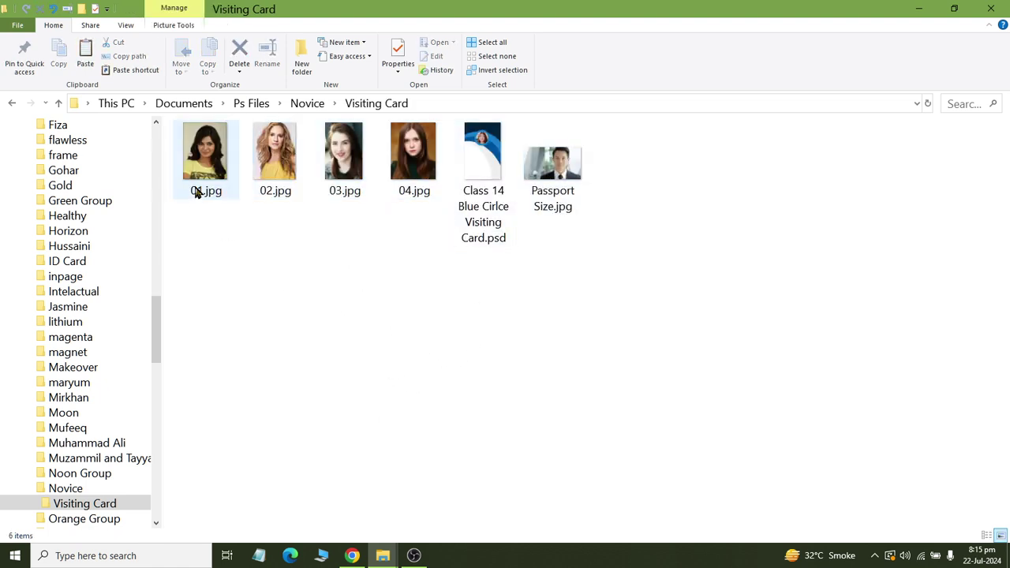
pyautogui.press('F2')
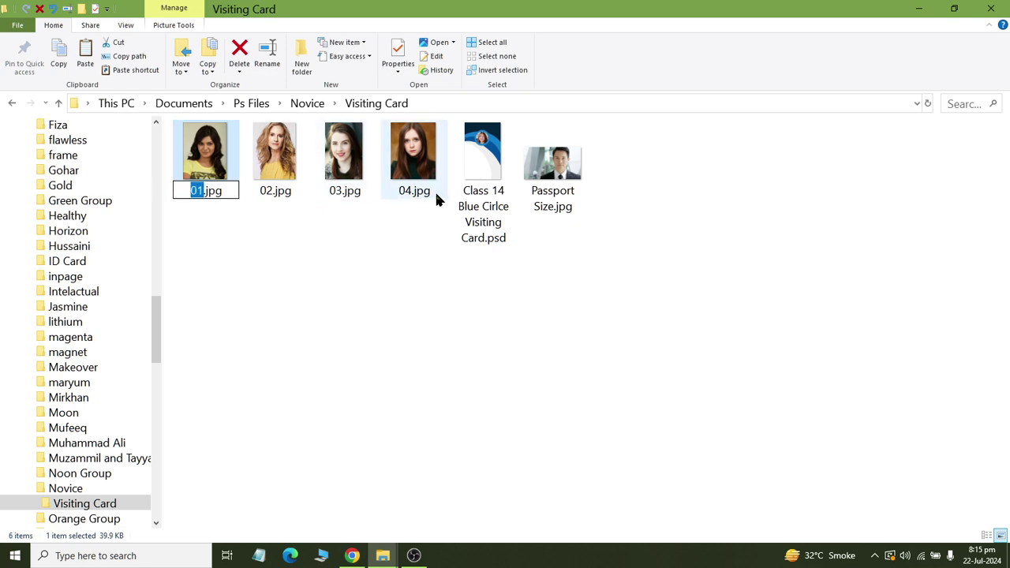
pyautogui.write('A')
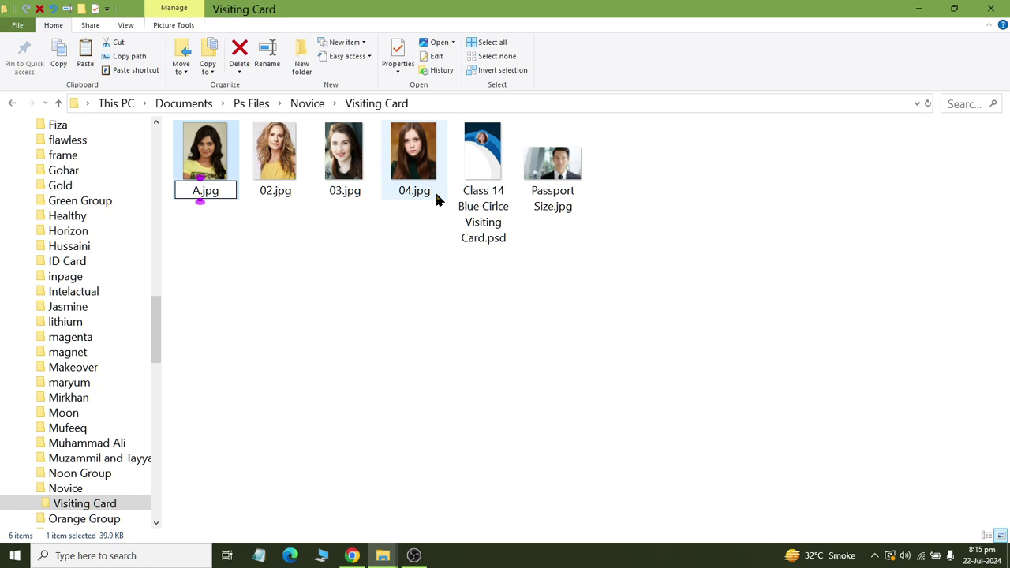
pyautogui.write('mna')
pyautogui.press('Return')
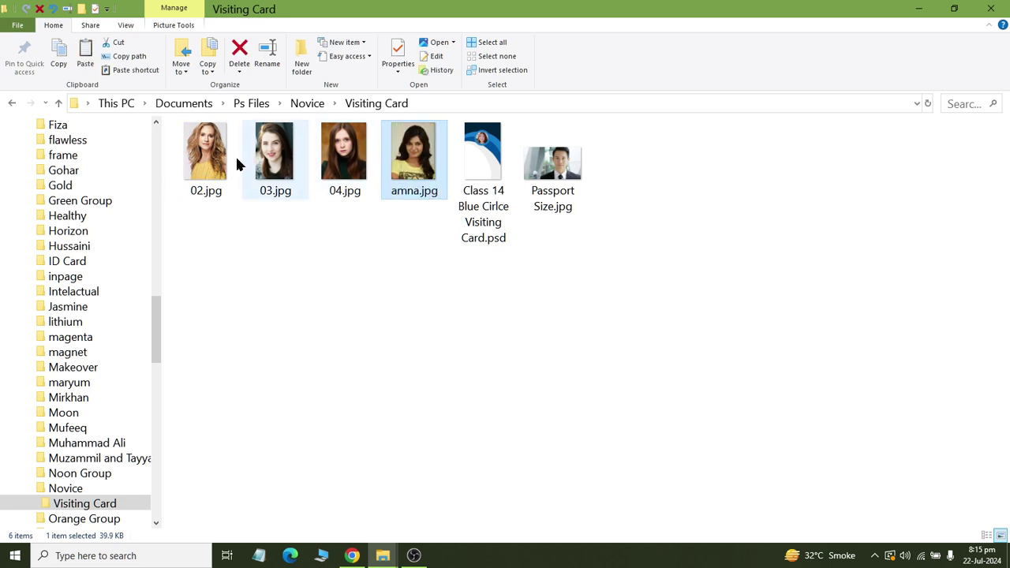
pyautogui.click(203, 173)
pyautogui.press('F2')
pyautogui.write('s')
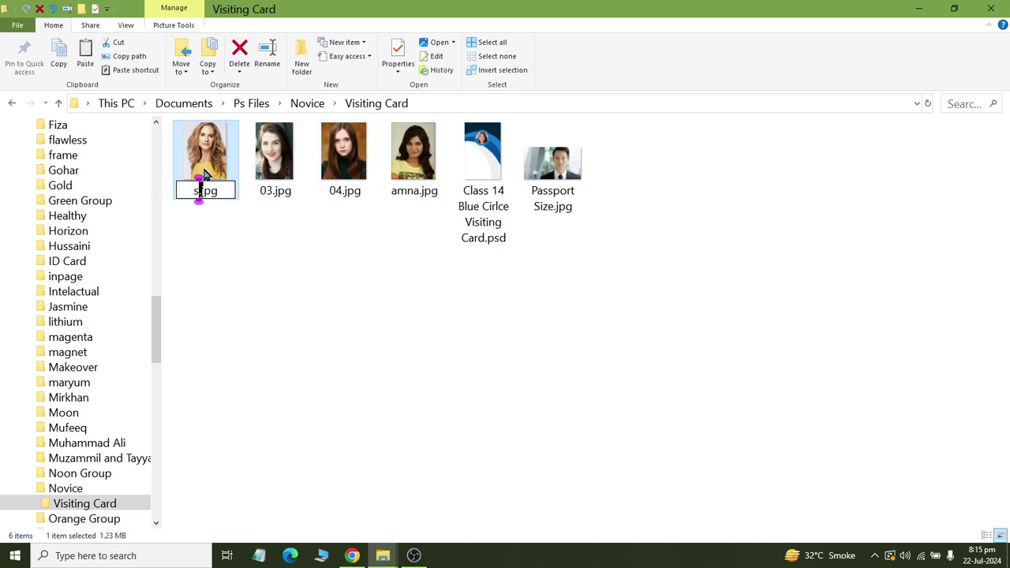
pyautogui.write('ima')
pyautogui.press('Return')
# - Rename 03.jpg to shela.jpg and 04.jpg to sarika.jpg
pyautogui.press('F2')
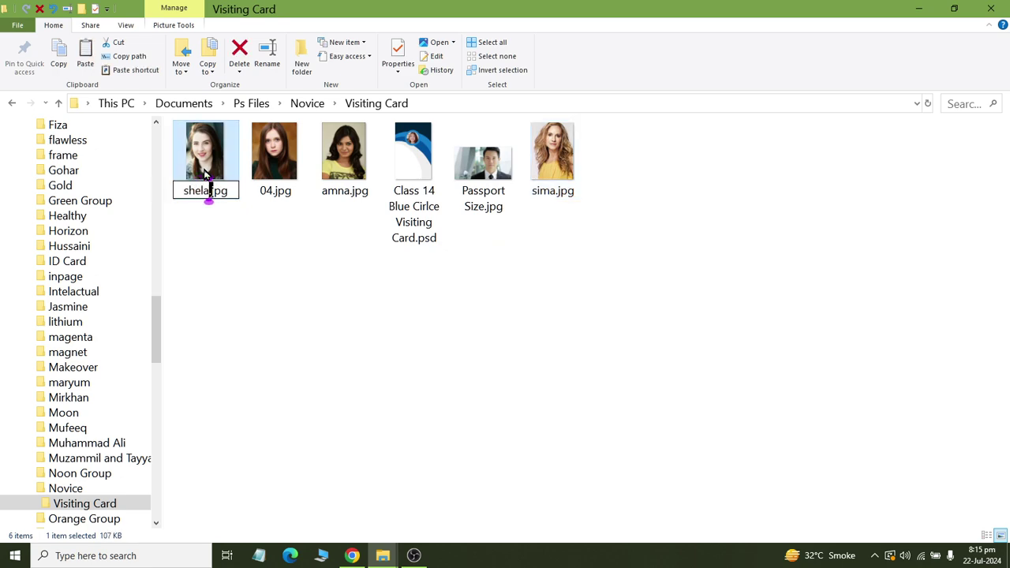
pyautogui.press('Return')
pyautogui.click(207, 177)
pyautogui.press('F2')
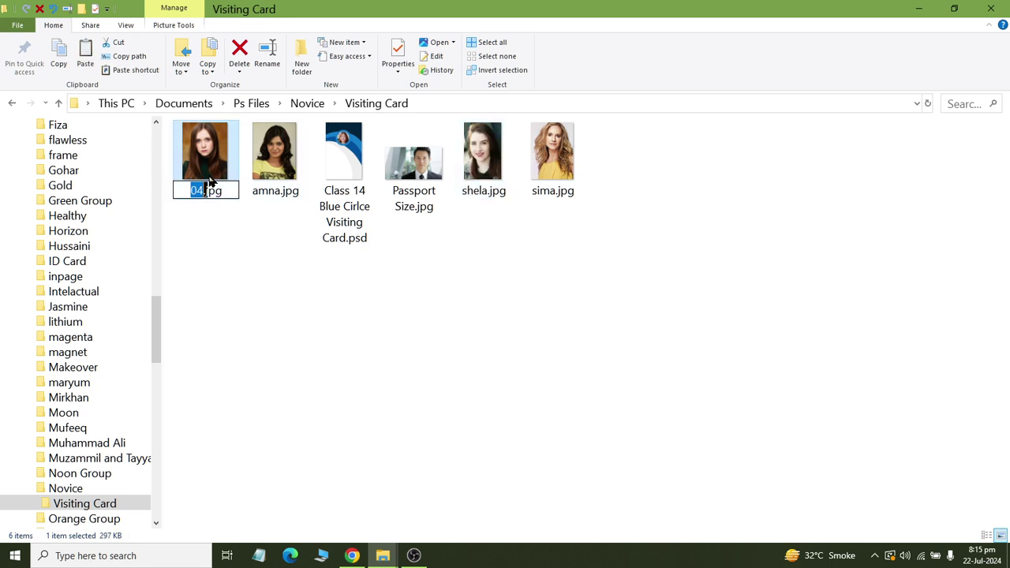
pyautogui.write('sarika')
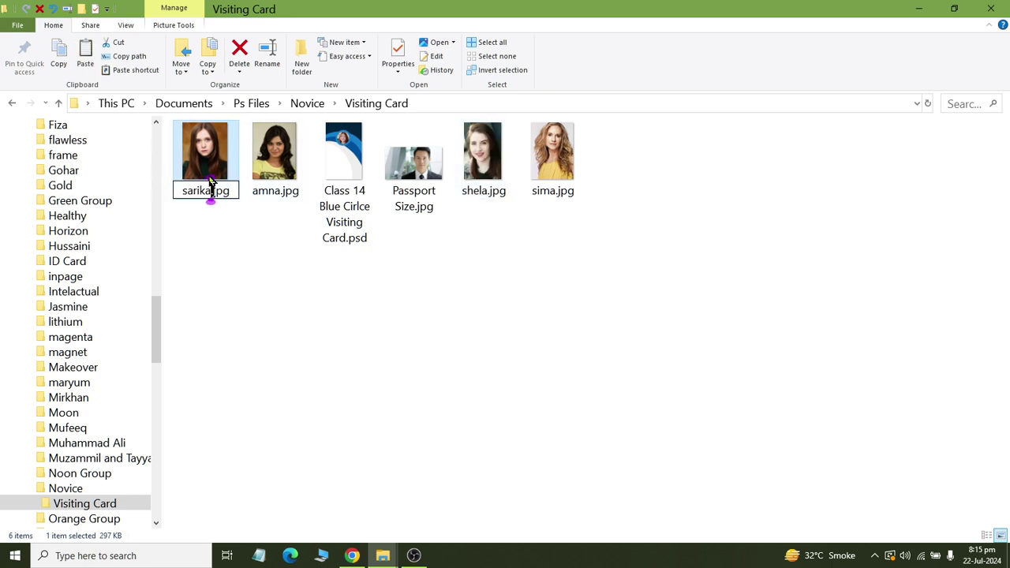
pyautogui.press('Return')
pyautogui.click(356, 194)
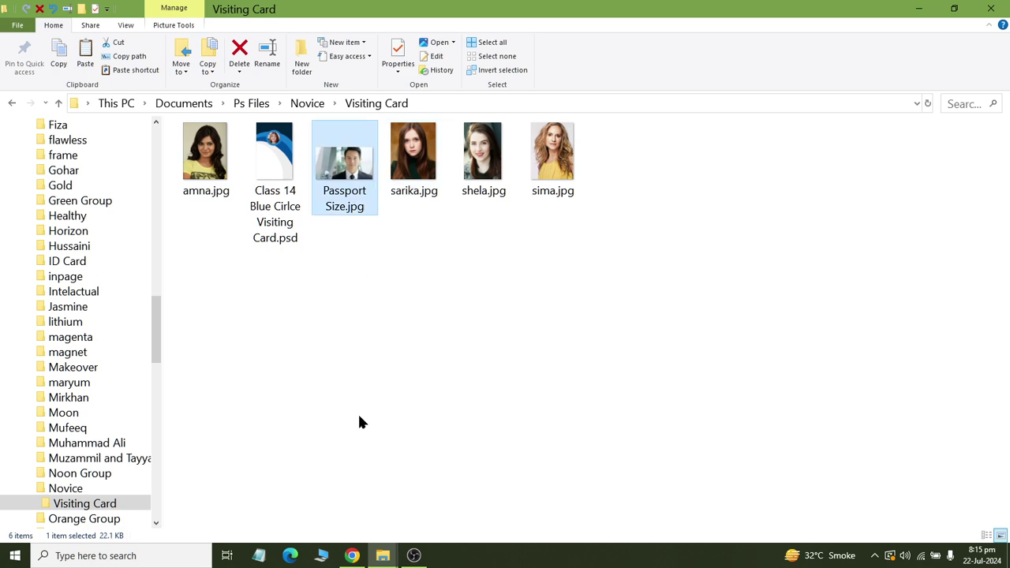
pyautogui.click(403, 245)
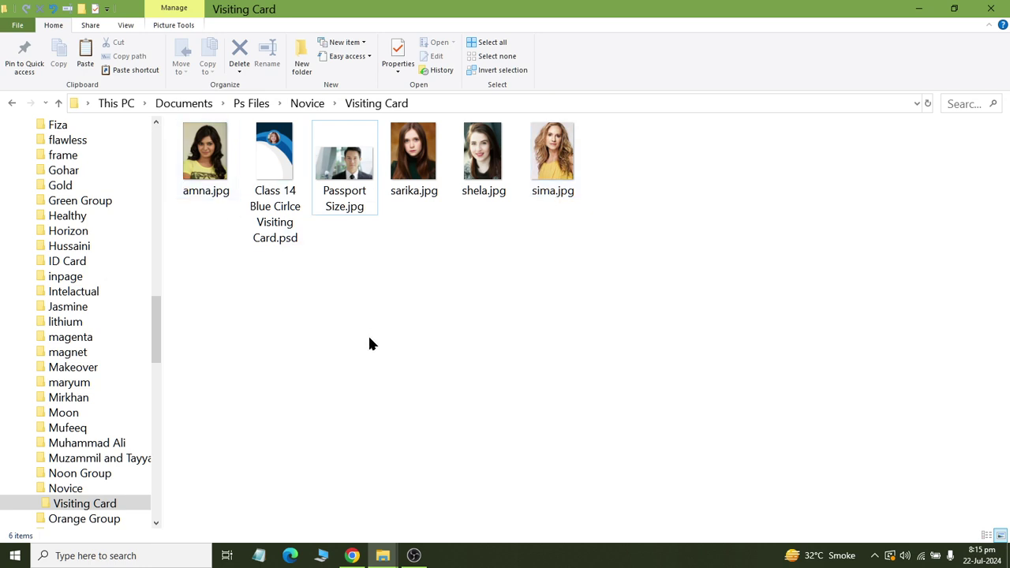
# - Launch Excel with a blank workbook and open the Save As Browse dialog
pyautogui.press('super+r')
pyautogui.click(106, 519)
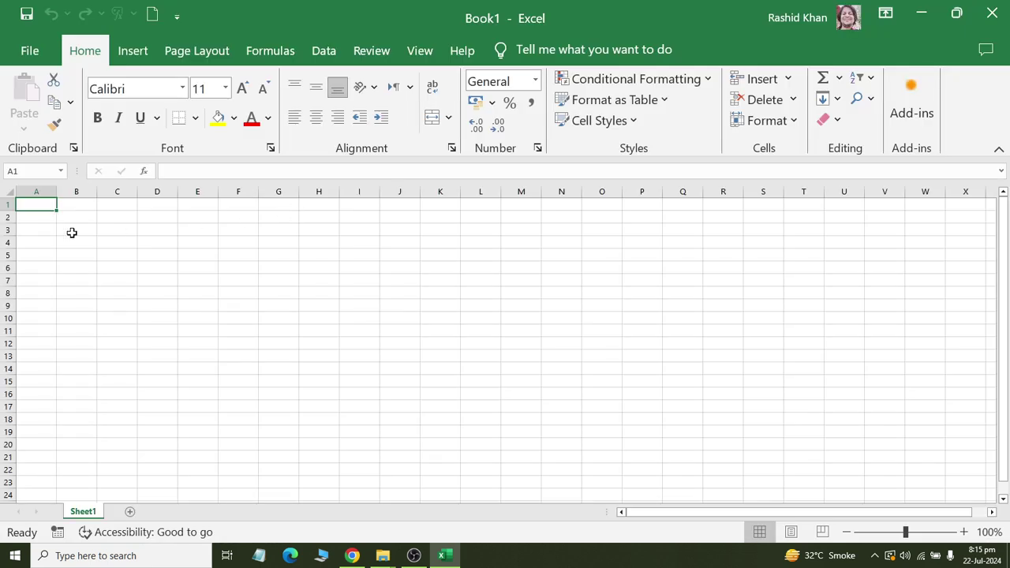
pyautogui.hotkey('ctrl', 's')
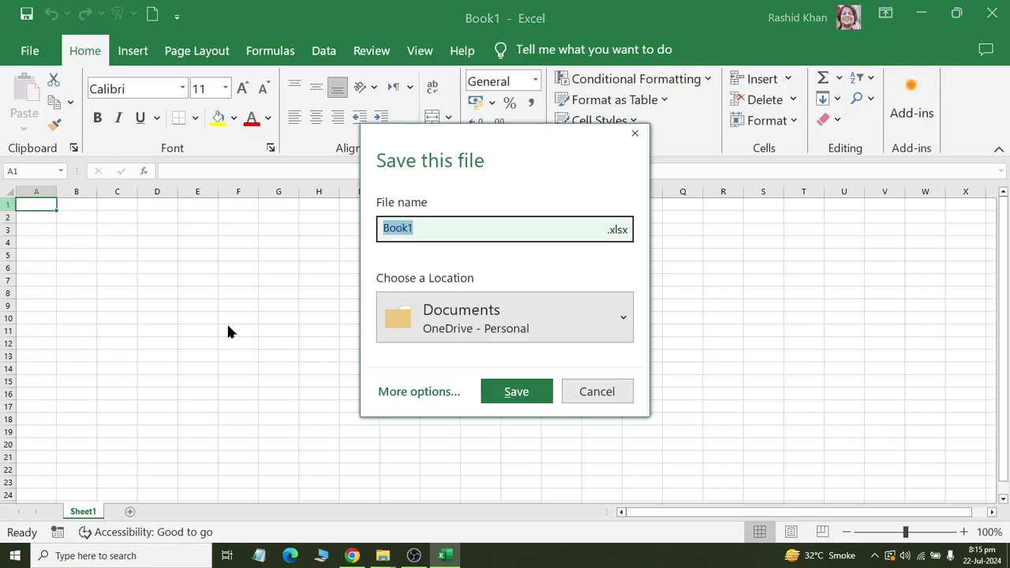
pyautogui.click(423, 394)
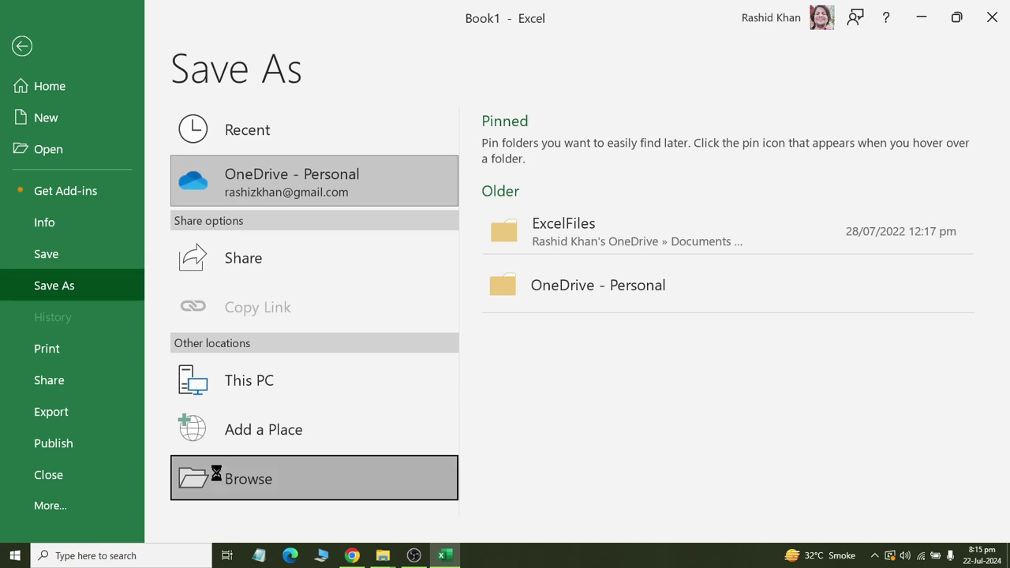
pyautogui.click(217, 461)
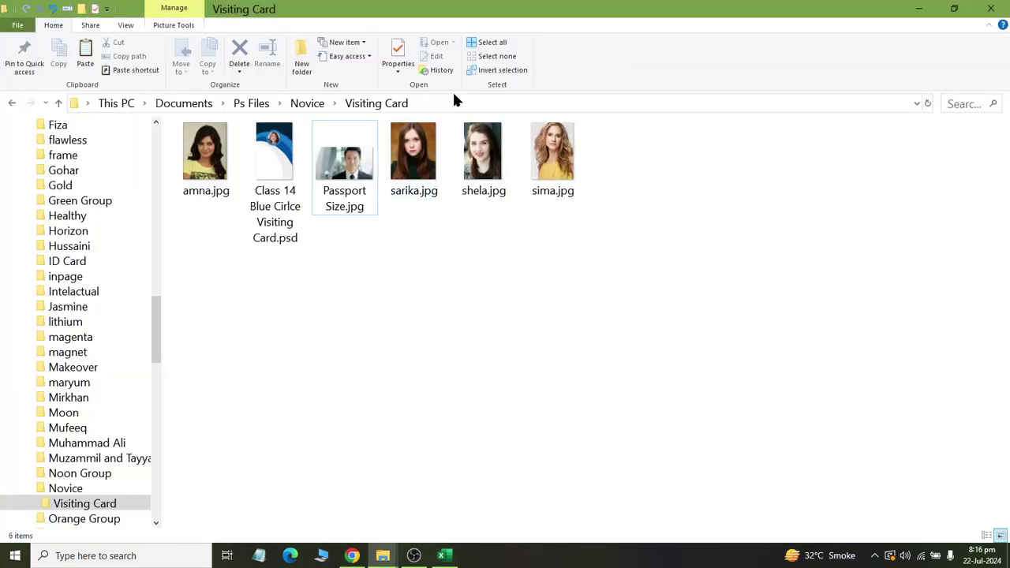
# - Save the workbook as Book1.xlsx in the Visiting Card folder using its copied path
pyautogui.click(468, 103)
pyautogui.hotkey('ctrl', 'c')
pyautogui.hotkey('alt', 'Tab')
pyautogui.hotkey('ctrl', 'v')
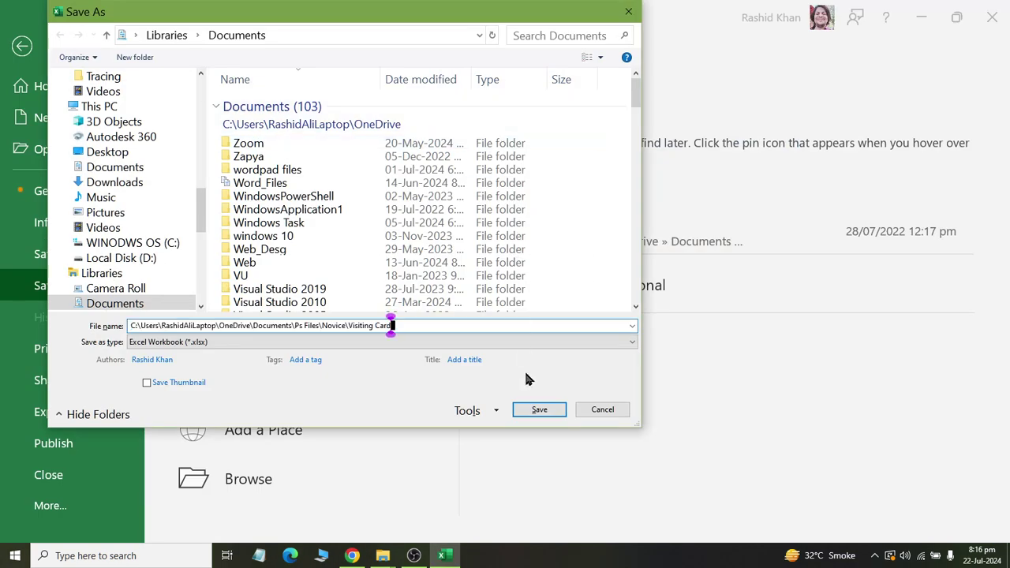
pyautogui.click(539, 409)
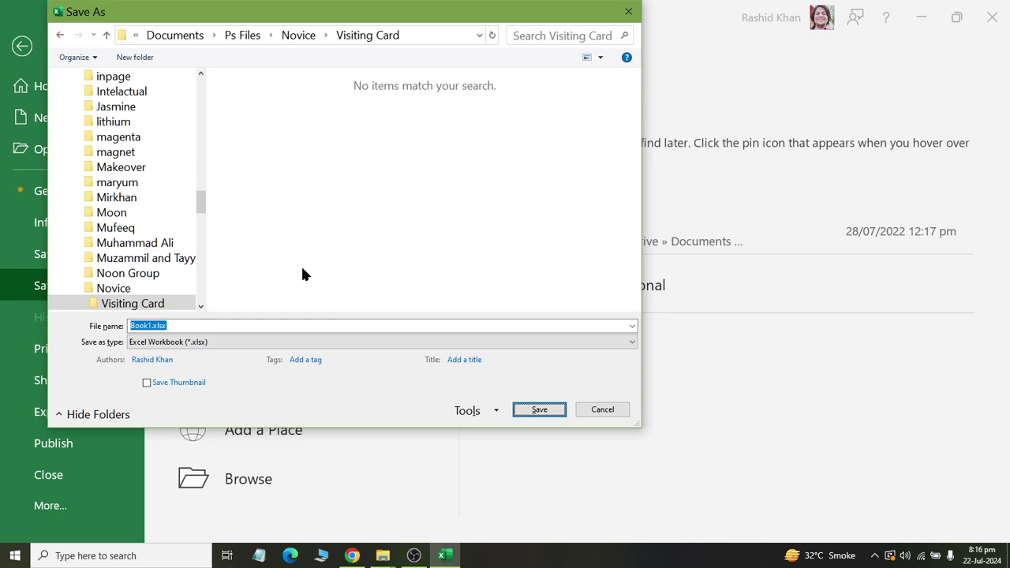
pyautogui.press('Escape')
# - Close Excel, saving changes to Book1.xlsx
pyautogui.write('tude')
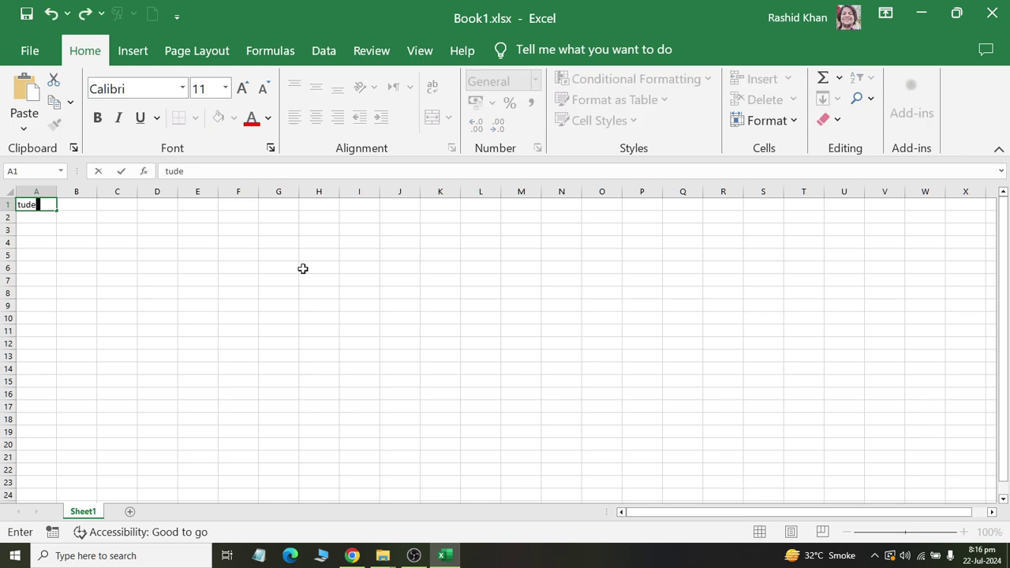
pyautogui.click(758, 111)
pyautogui.click(992, 12)
pyautogui.click(443, 470)
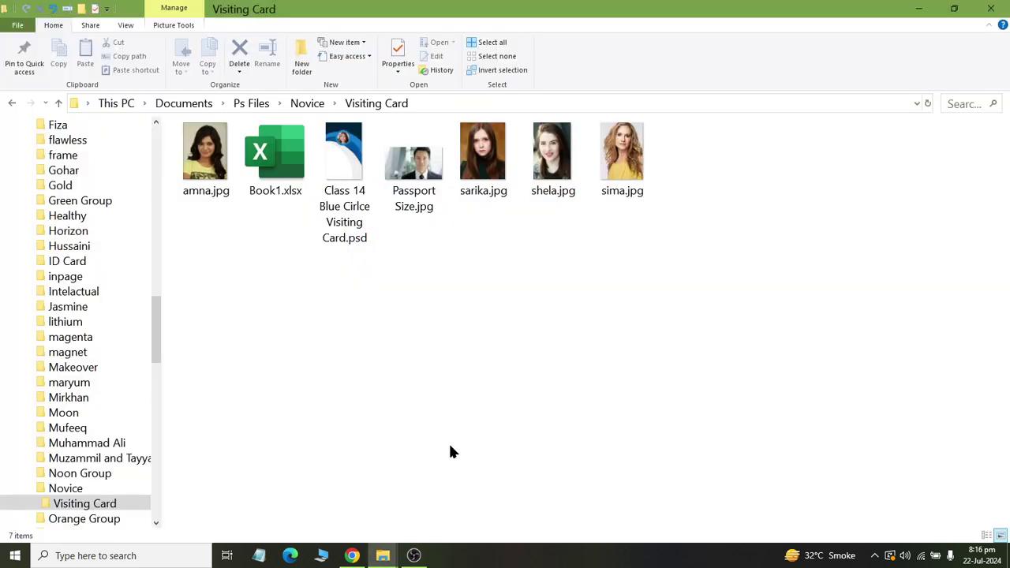
# - Rename Book1.xlsx to students.xlsx and open it in Excel
pyautogui.click(271, 190)
pyautogui.press('F2')
pyautogui.write('s')
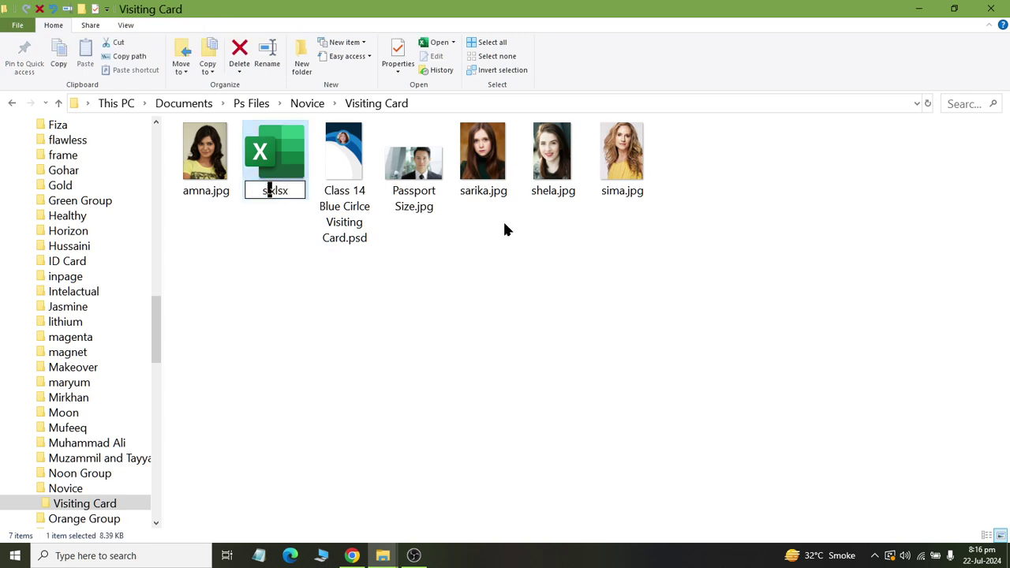
pyautogui.write('tud')
pyautogui.press('BackSpace')
pyautogui.write('dents')
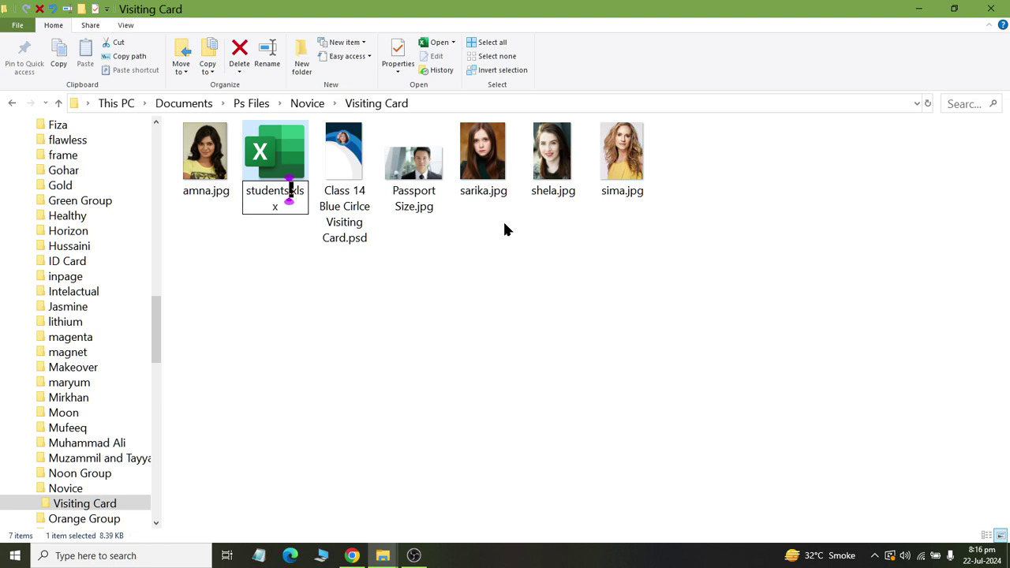
pyautogui.press('Return')
pyautogui.click(645, 171)
pyautogui.doubleClick(645, 172)
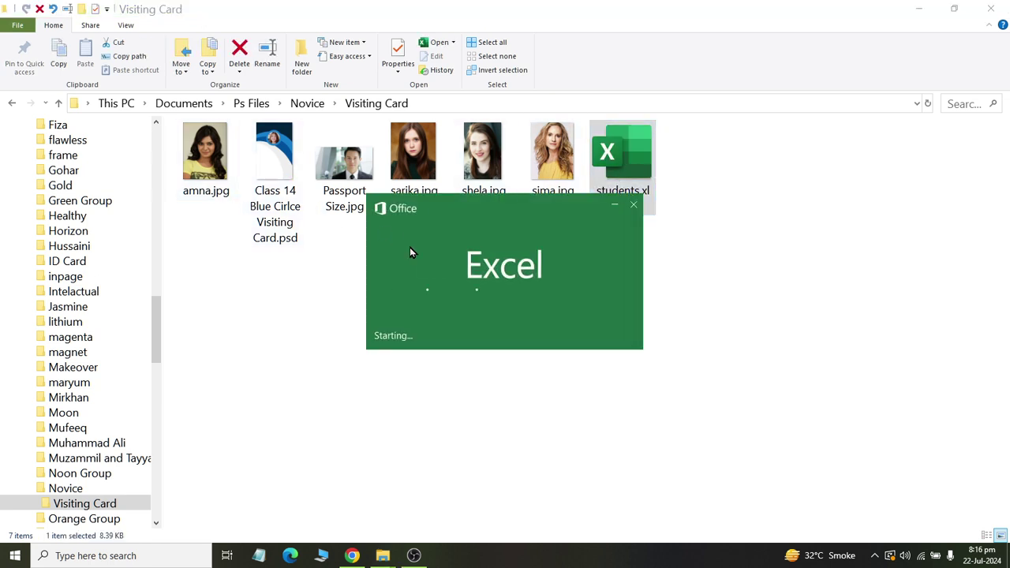
# - Enter the headers name, class, section and image in cells A1 to D1
pyautogui.write('tude')
pyautogui.scroll(6, 36, 189)
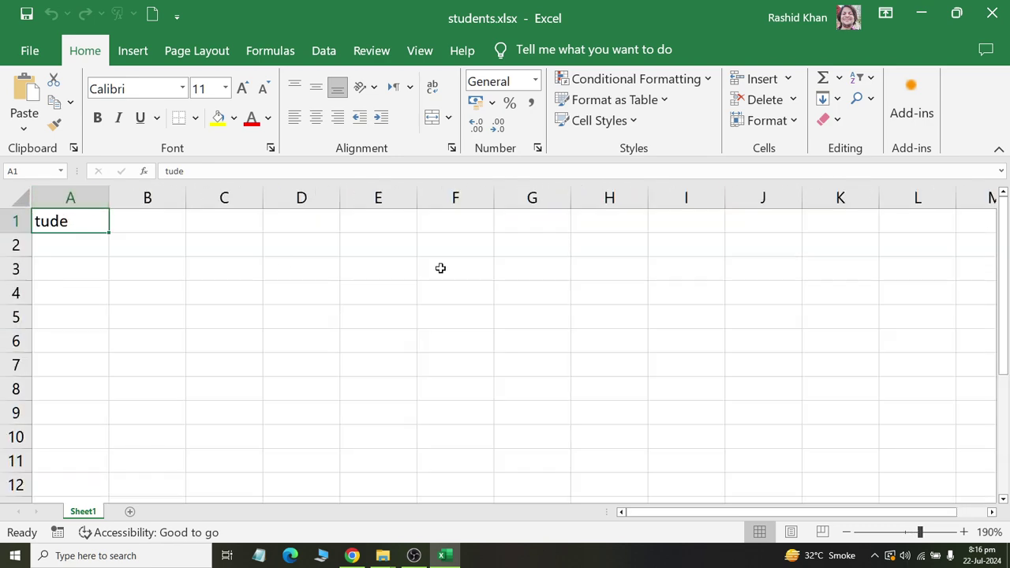
pyautogui.press('BackSpace')
pyautogui.press('BackSpace')
pyautogui.press('BackSpace')
pyautogui.write('name')
pyautogui.press('Tab')
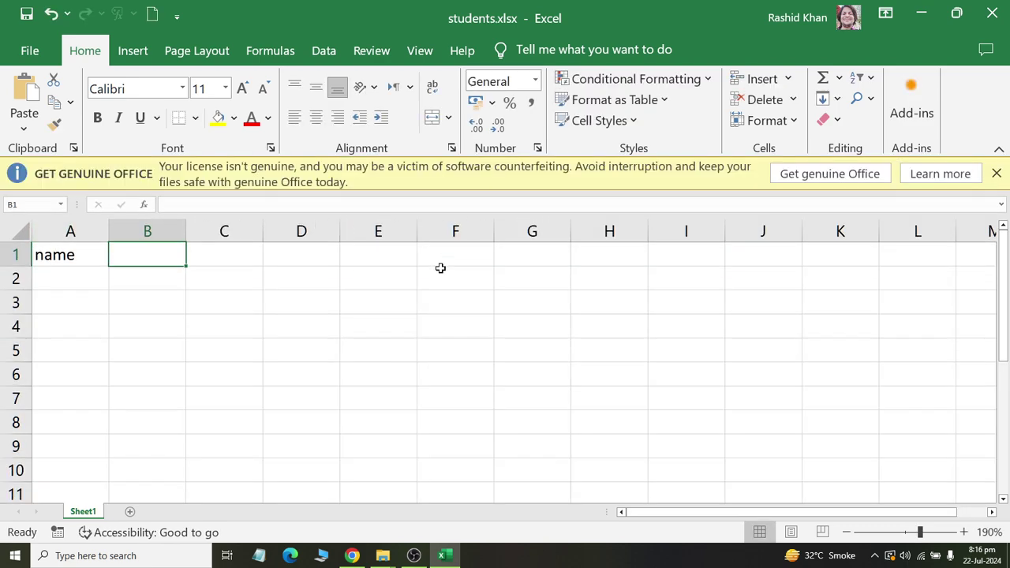
pyautogui.click(996, 173)
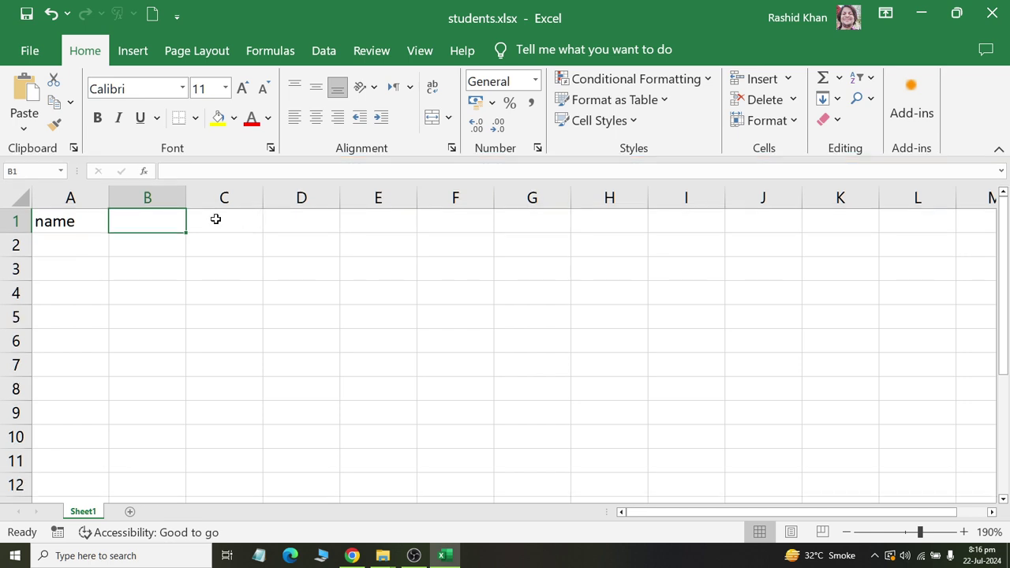
pyautogui.write('clas')
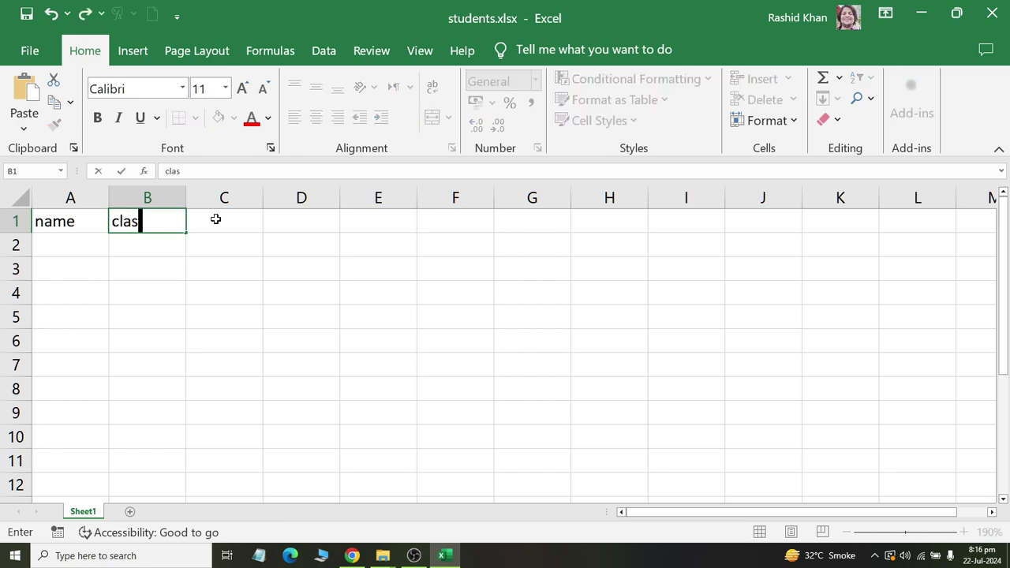
pyautogui.write('s')
pyautogui.press('Tab')
pyautogui.write('section')
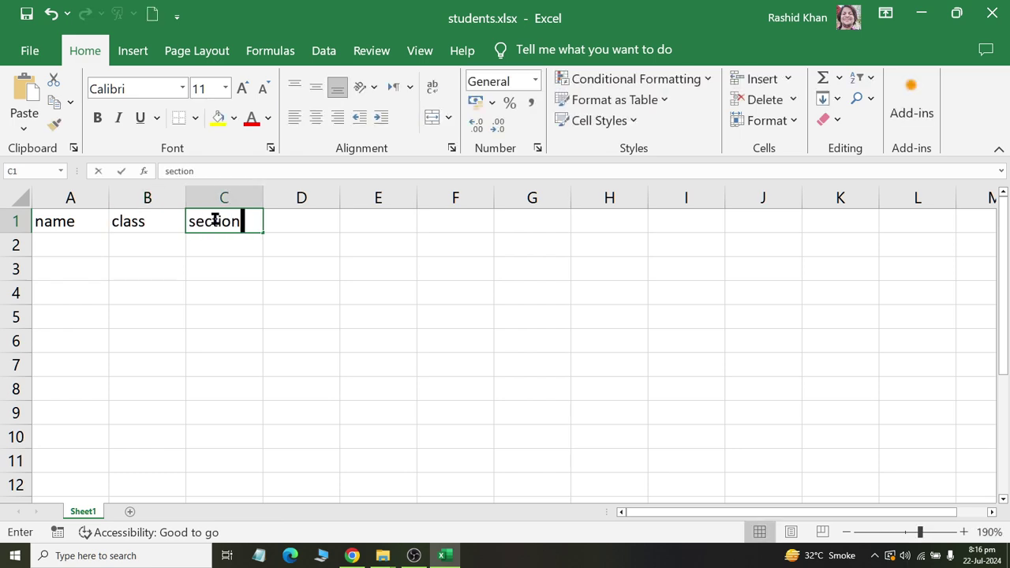
pyautogui.press('Tab')
pyautogui.write('image')
pyautogui.press('Return')
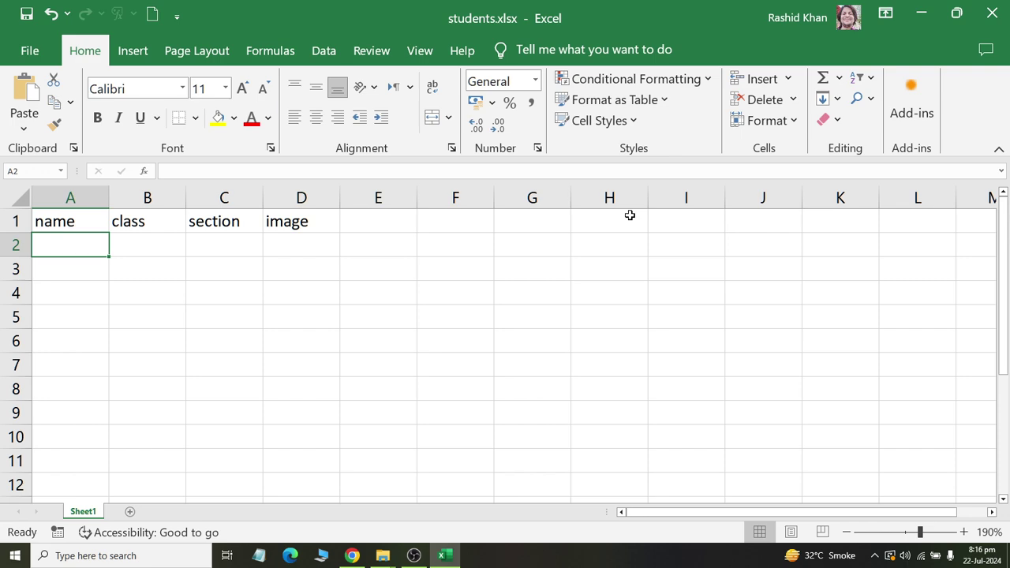
# - Clear the partial entry in A2 and switch back to the Visiting Card folder
pyautogui.write('M')
pyautogui.press('BackSpace')
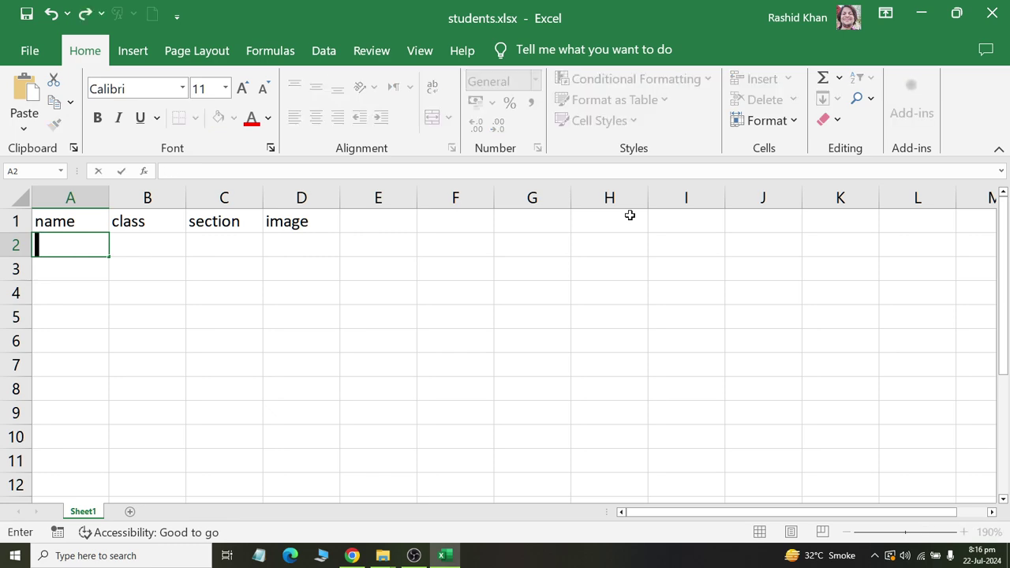
pyautogui.write('Sa')
pyautogui.press('BackSpace')
pyautogui.press('BackSpace')
pyautogui.hotkey('alt', 'Tab')
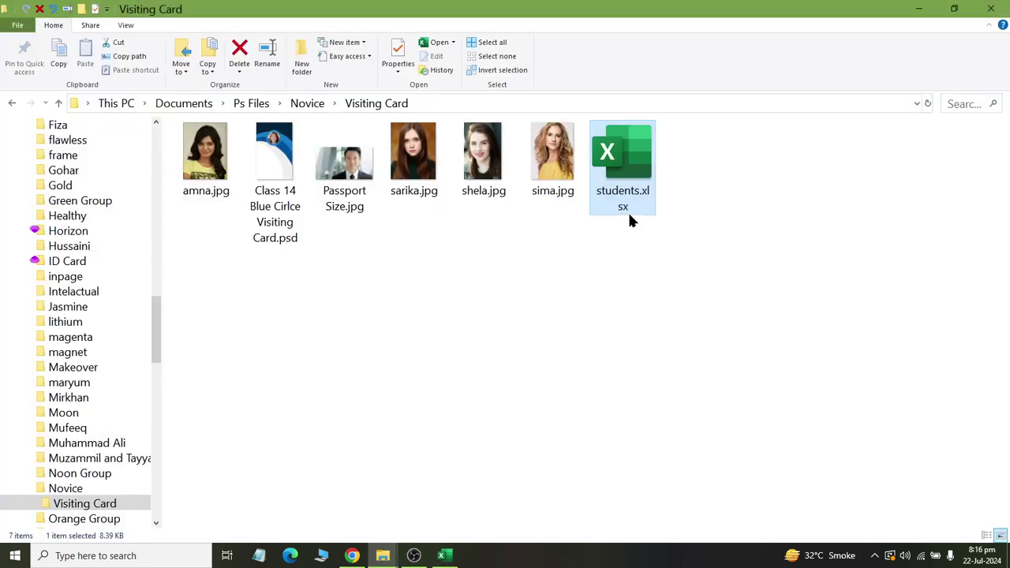
pyautogui.moveTo(623, 166)
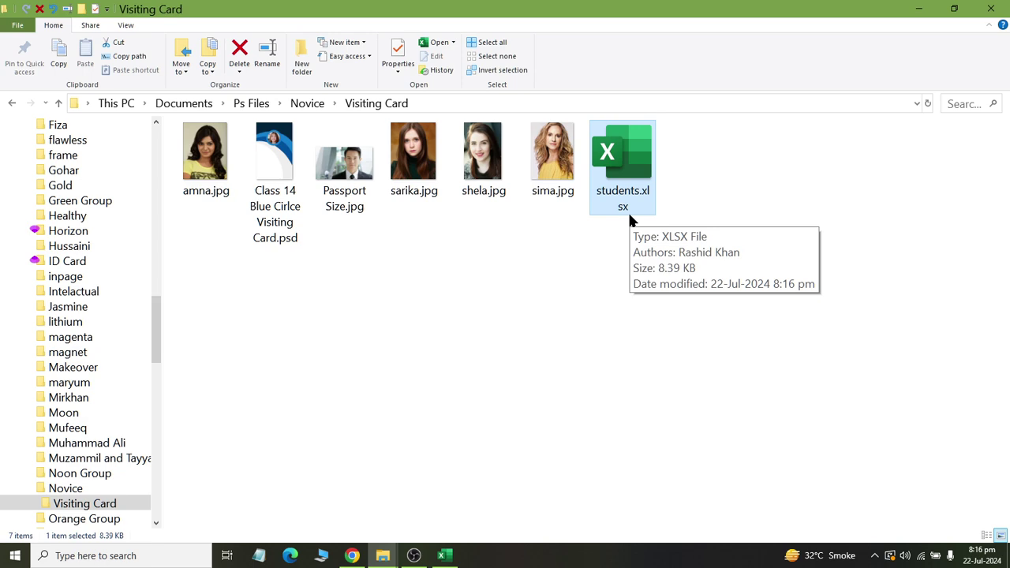
# - Rename the photo sima.jpg to saima.jpg by inserting an 'a' after the s
pyautogui.click(566, 194)
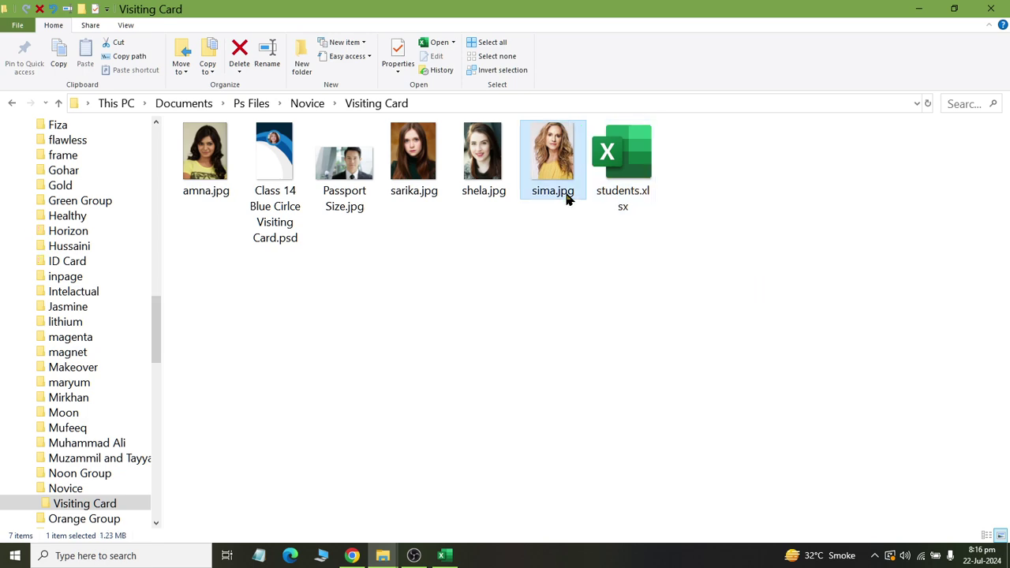
pyautogui.click(556, 191)
pyautogui.click(535, 191)
pyautogui.write('a')
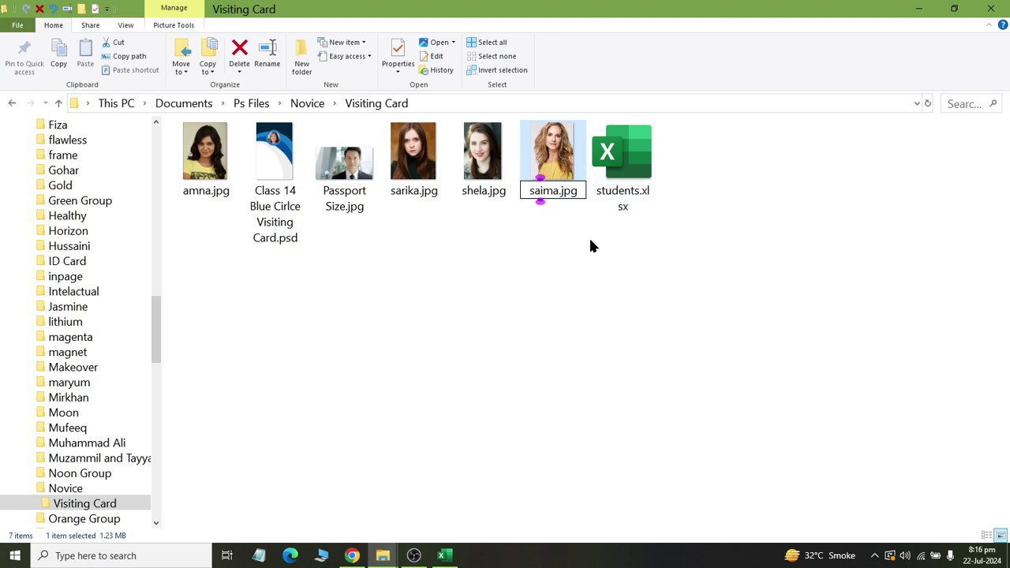
pyautogui.click(552, 229)
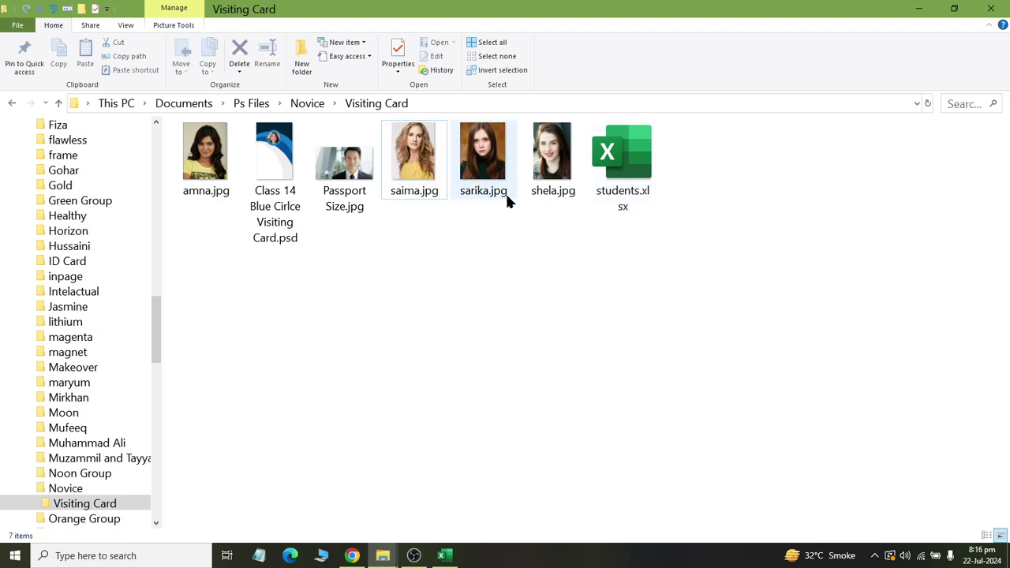
# - Enter the four student names in A2:A5, checking the photos folder between entries
pyautogui.click(201, 191)
pyautogui.hotkey('alt', 'Tab')
pyautogui.write('Mi')
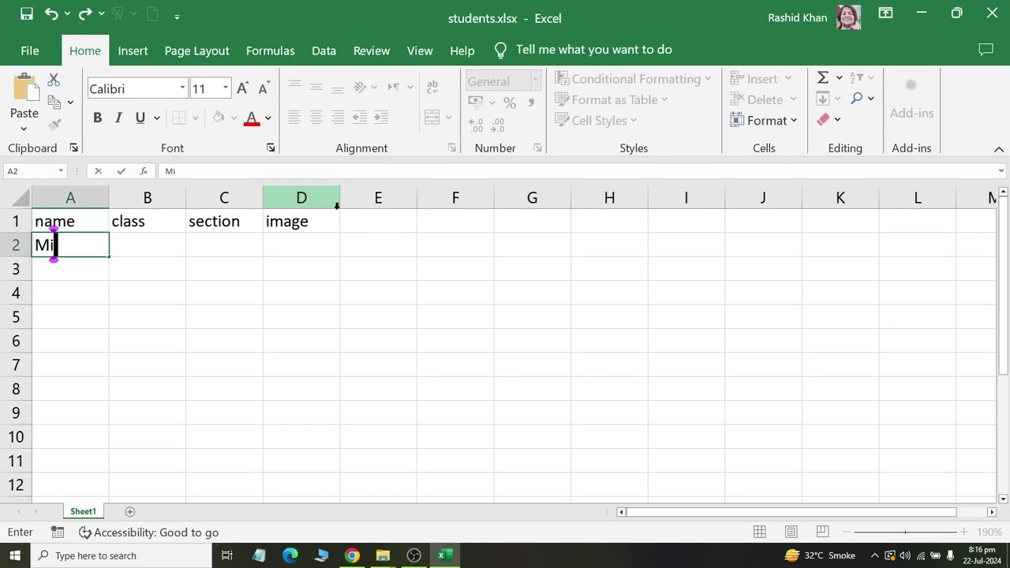
pyautogui.write('ss Amna')
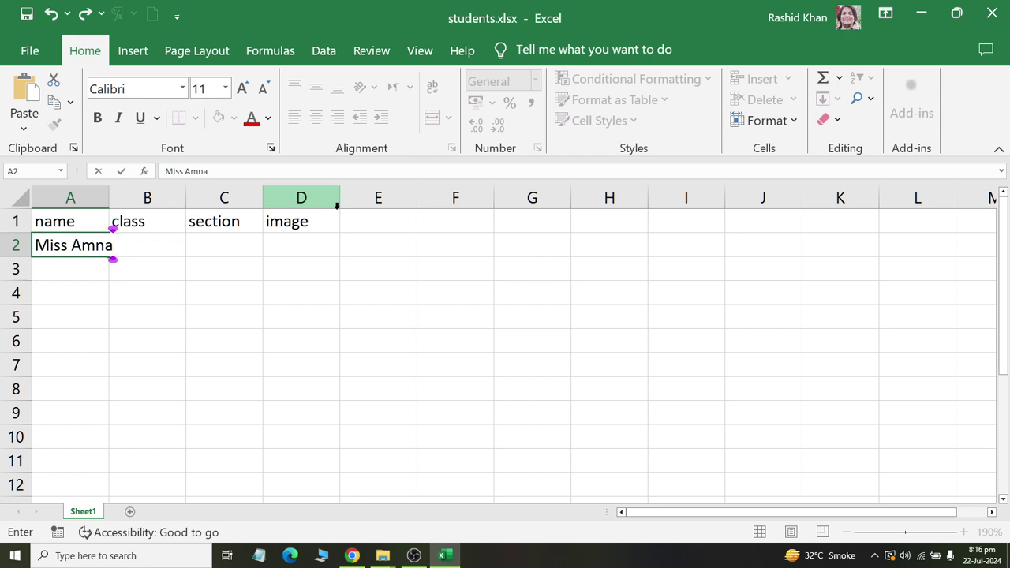
pyautogui.press('Return')
pyautogui.hotkey('alt', 'Tab')
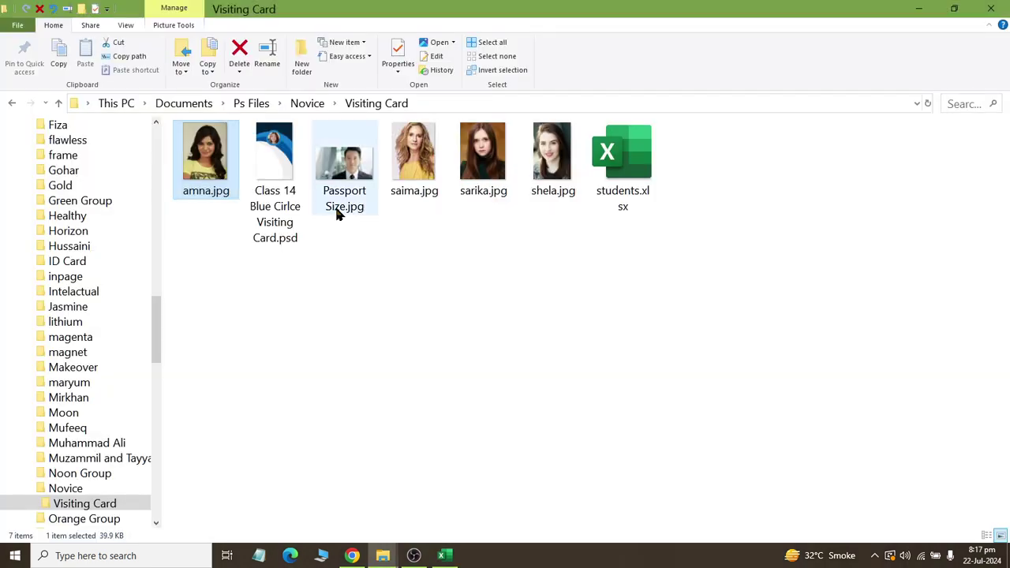
pyautogui.hotkey('alt', 'Tab')
pyautogui.write('Mis')
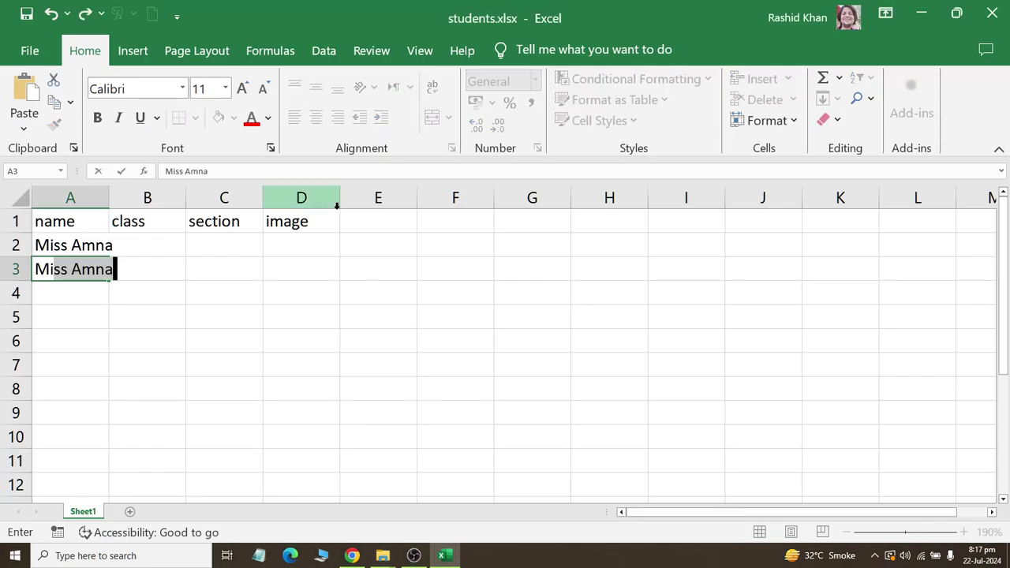
pyautogui.write('s Saima')
pyautogui.press('Return')
pyautogui.hotkey('alt', 'Tab')
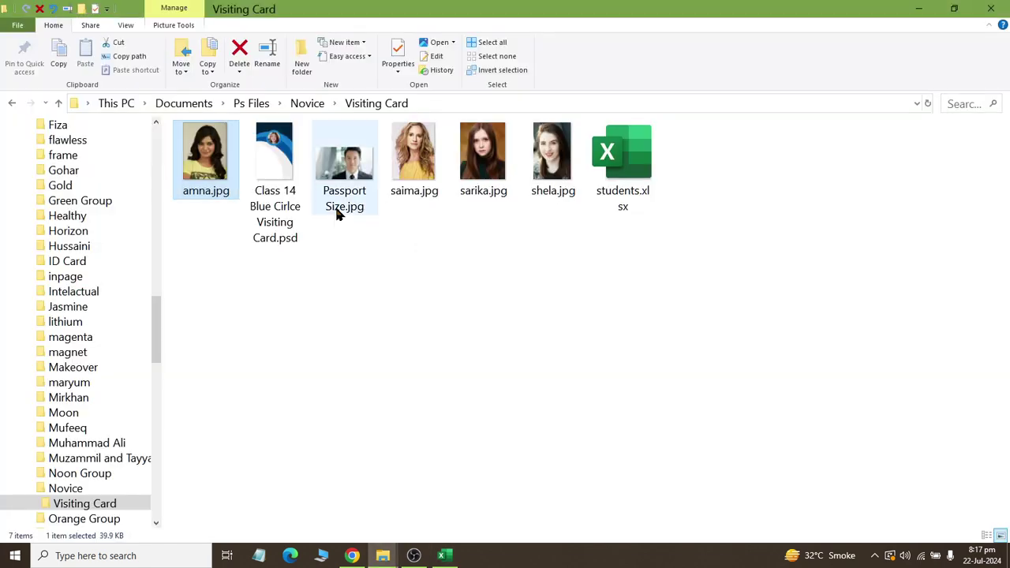
pyautogui.hotkey('alt', 'Tab')
pyautogui.write('Miss Sa')
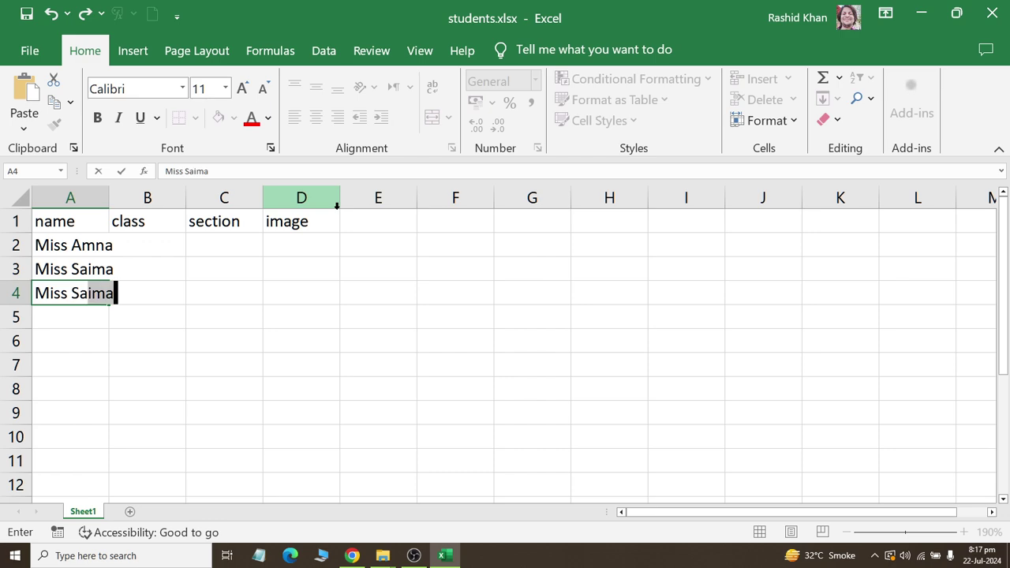
pyautogui.write('rika')
pyautogui.press('Return')
pyautogui.hotkey('alt', 'Tab')
pyautogui.hotkey('alt', 'Tab')
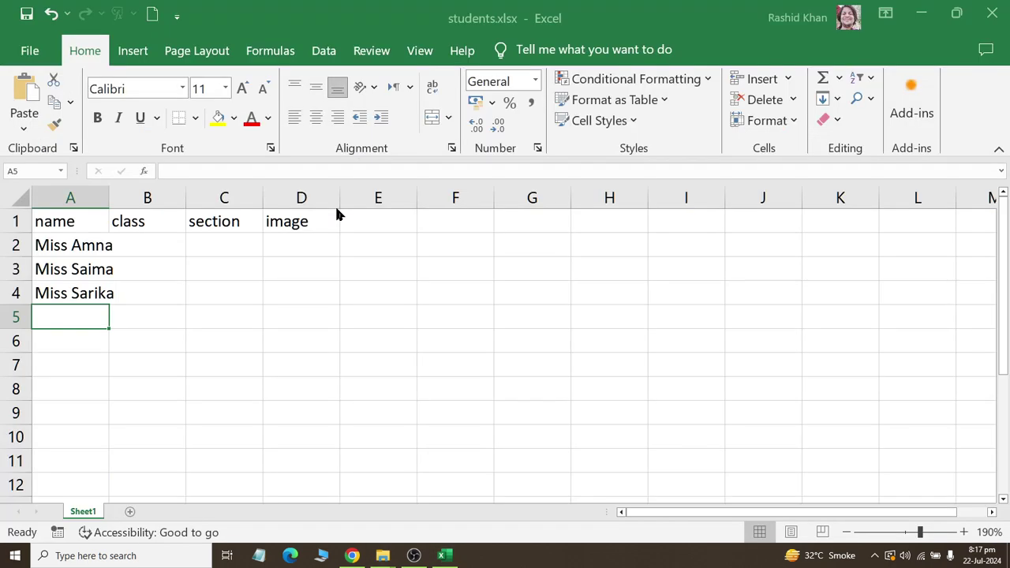
pyautogui.write('Miss Shela')
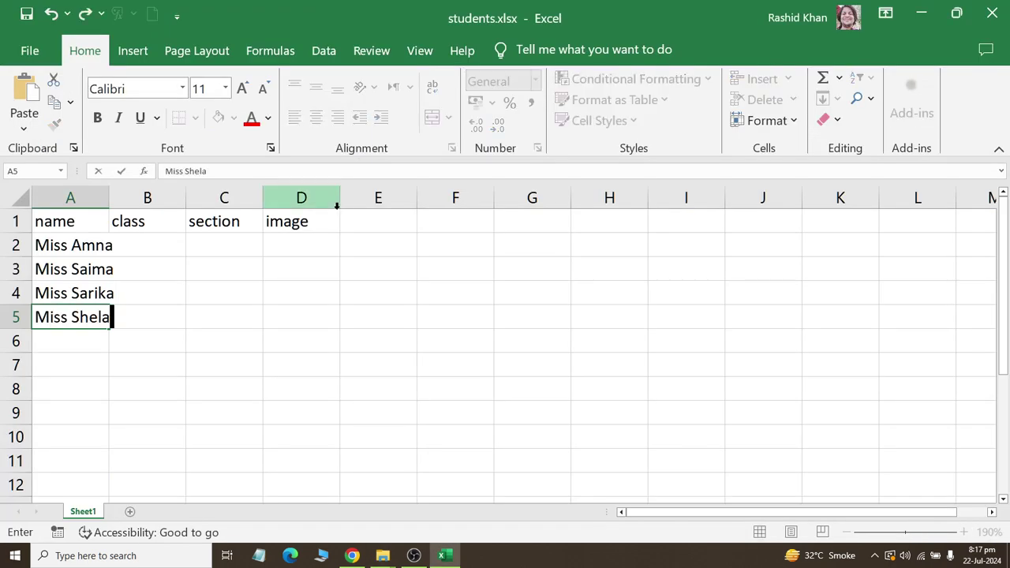
pyautogui.press('Tab')
# - Enter the classes Matric, Inter, B.Com and Matric in B2:B5
pyautogui.press('Up')
pyautogui.press('Up')
pyautogui.press('Up')
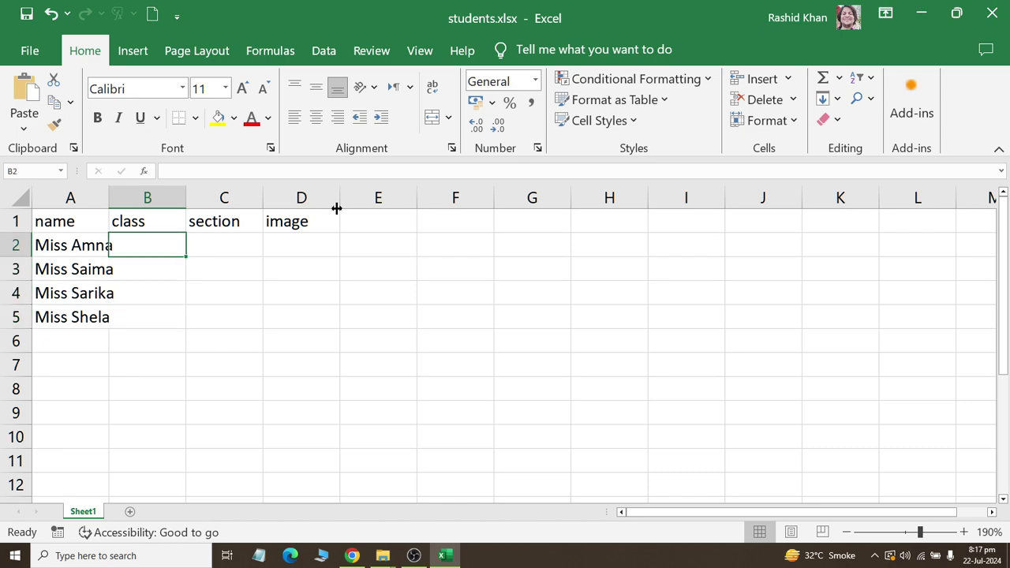
pyautogui.write('Matric')
pyautogui.press('Return')
pyautogui.write('Interm')
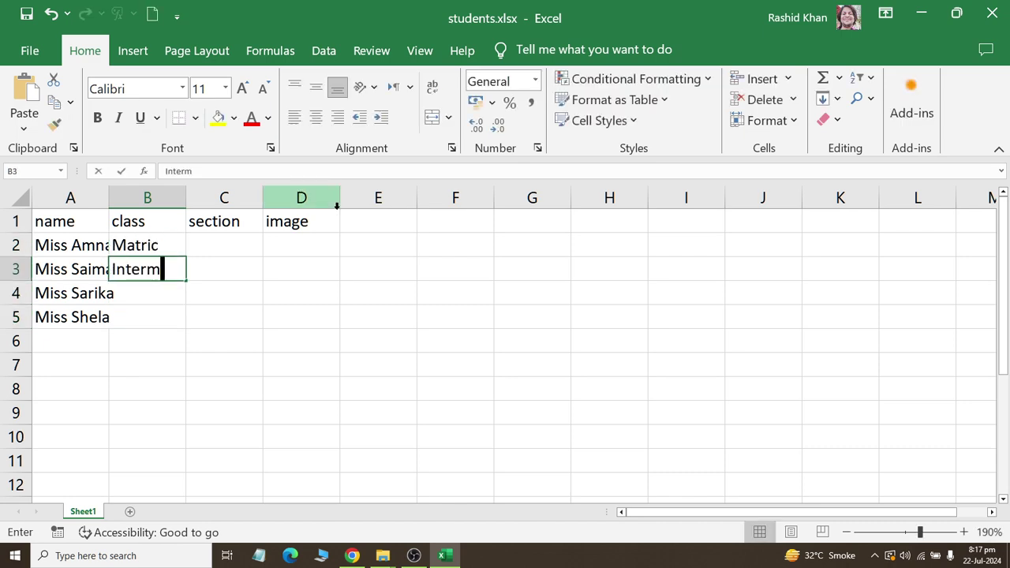
pyautogui.press('BackSpace')
pyautogui.press('Return')
pyautogui.write('G')
pyautogui.press('BackSpace')
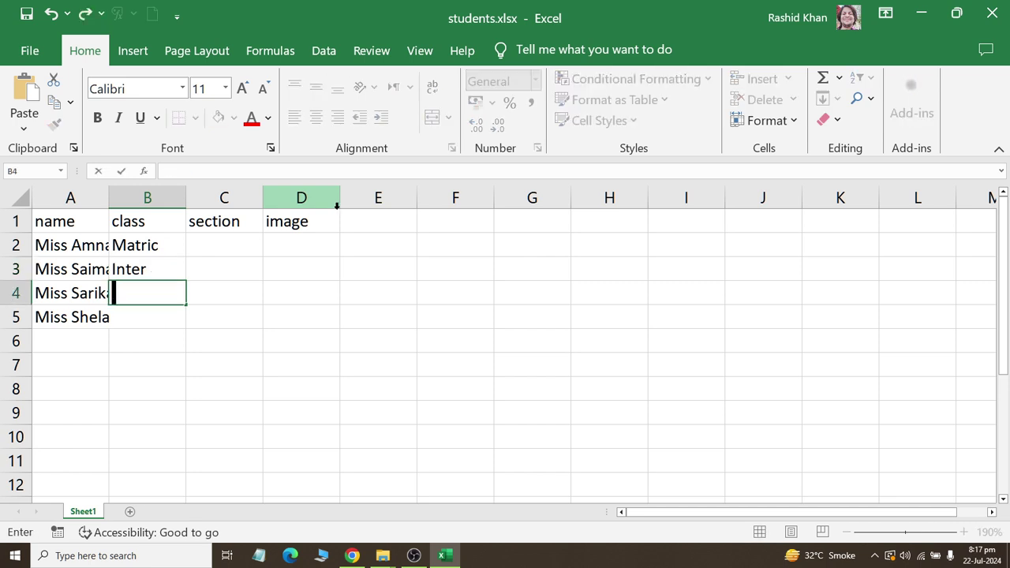
pyautogui.write('B.Com')
pyautogui.press('Return')
pyautogui.write('ma')
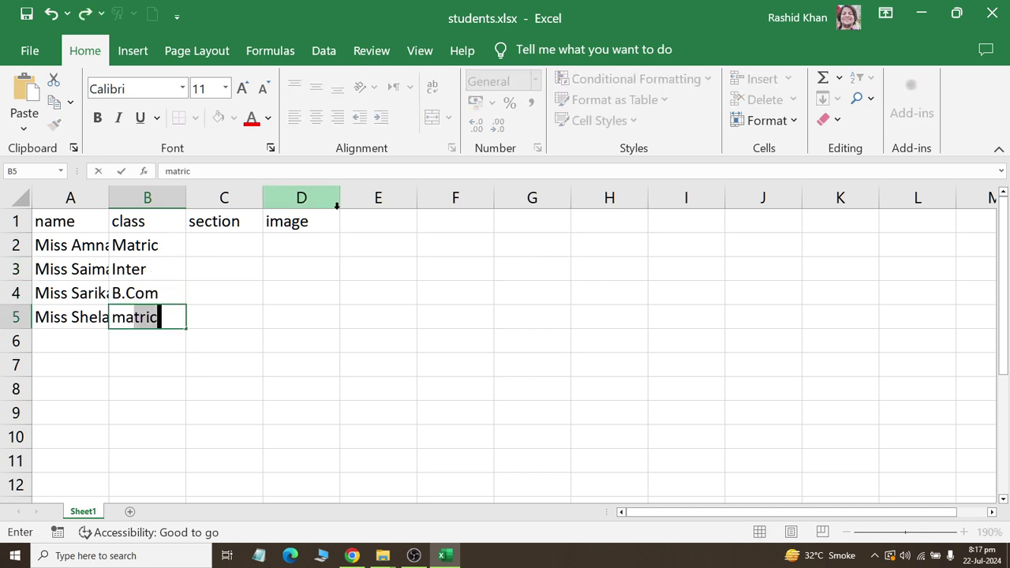
pyautogui.write('tric')
pyautogui.press('Return')
# - Enter the sections Green, Red, Blus and Green in C2:C5
pyautogui.press('Up')
pyautogui.press('Right')
pyautogui.press('Up')
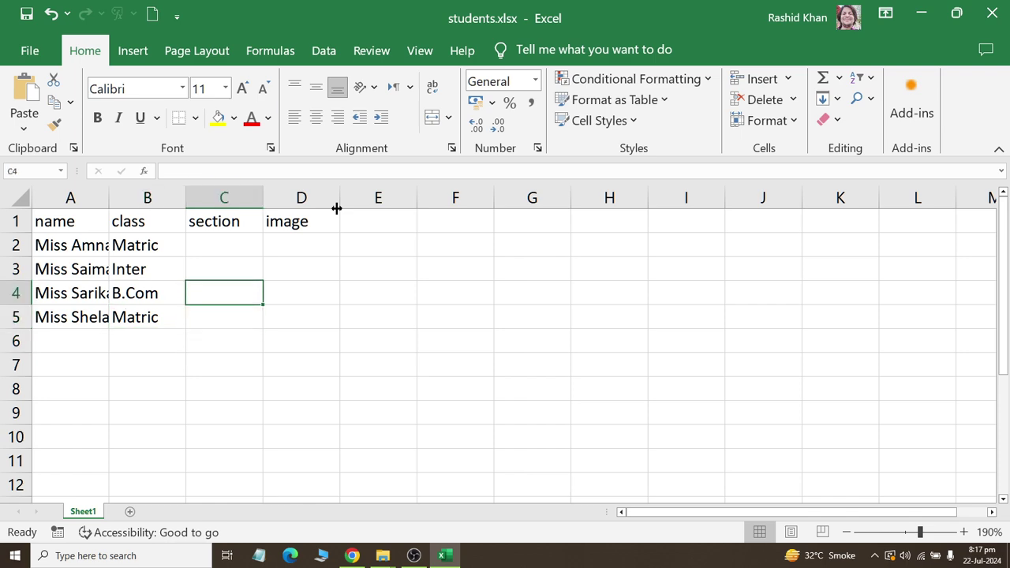
pyautogui.press('Up')
pyautogui.press('Up')
pyautogui.write('Gren')
pyautogui.press('BackSpace')
pyautogui.write('e')
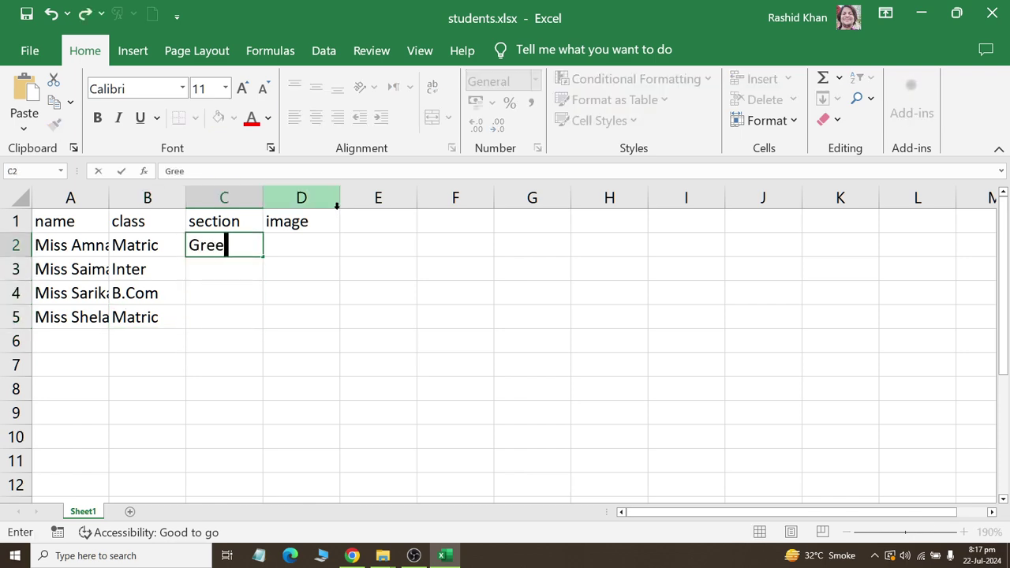
pyautogui.write('n')
pyautogui.press('Return')
pyautogui.write('Red')
pyautogui.press('Return')
pyautogui.write('Blus')
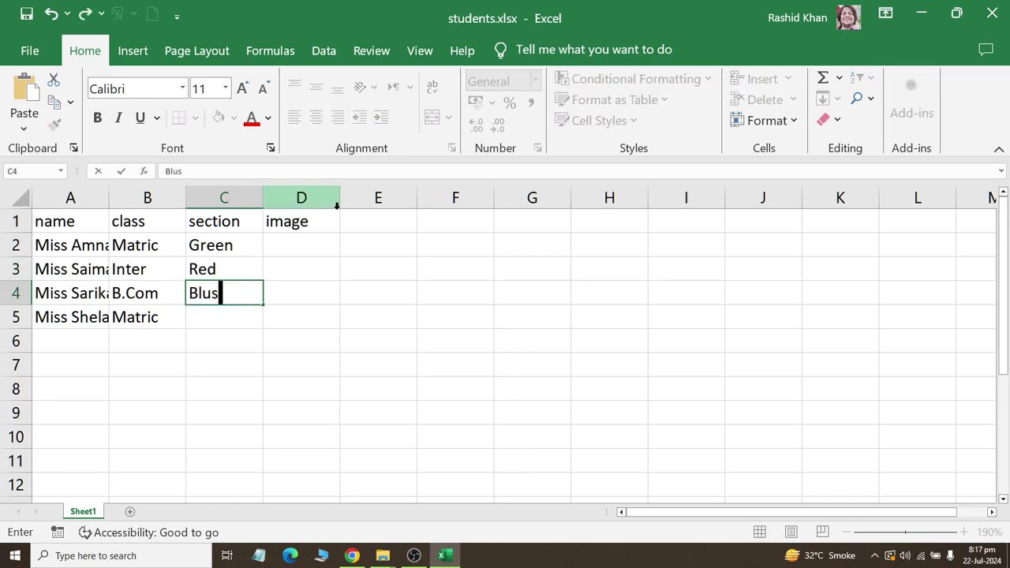
pyautogui.press('Return')
pyautogui.write('Gree')
pyautogui.press('Right')
pyautogui.press('Up')
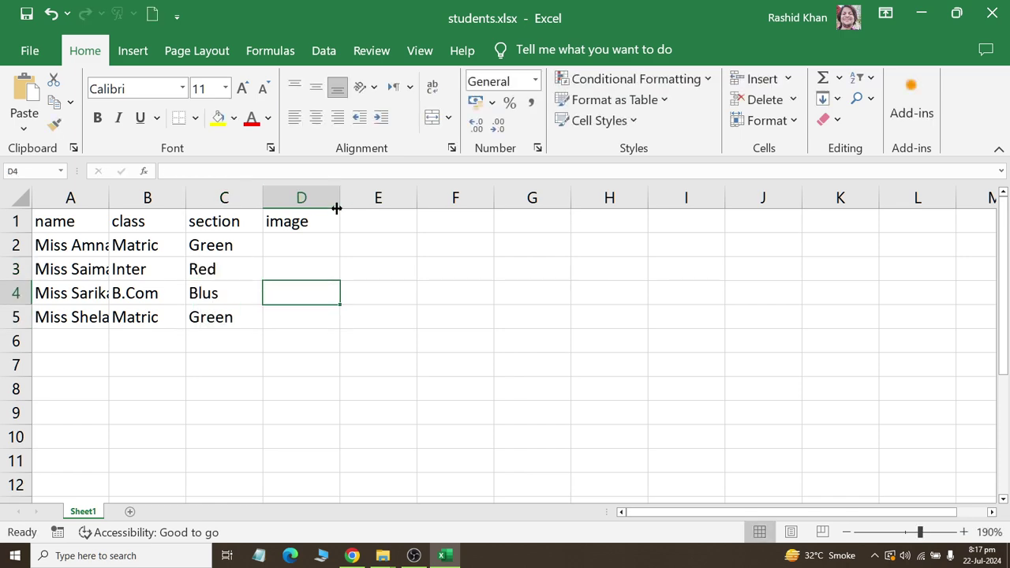
pyautogui.press('Up')
pyautogui.press('Up')
pyautogui.hotkey('alt', 'Tab')
pyautogui.hotkey('alt', 'Tab')
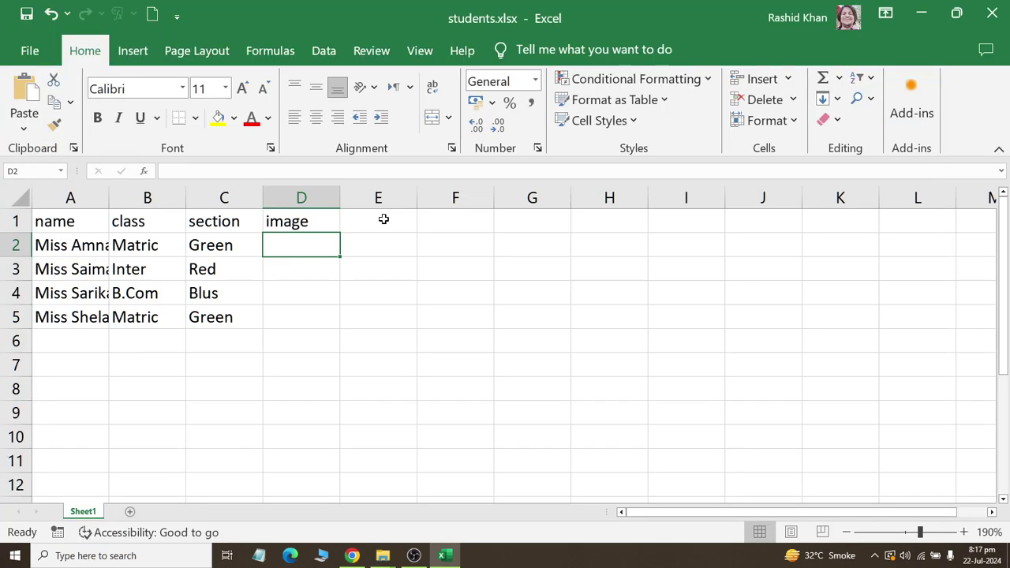
pyautogui.hotkey('alt', 'Tab')
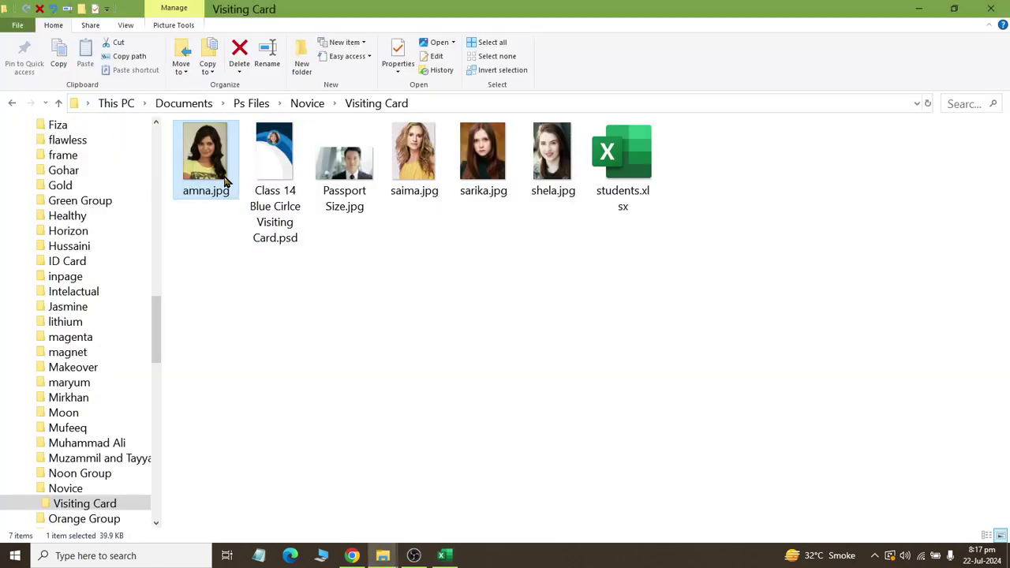
# - Copy the photo file names amna.jpg and saima.jpg into image cells D2 and D3
pyautogui.press('F2')
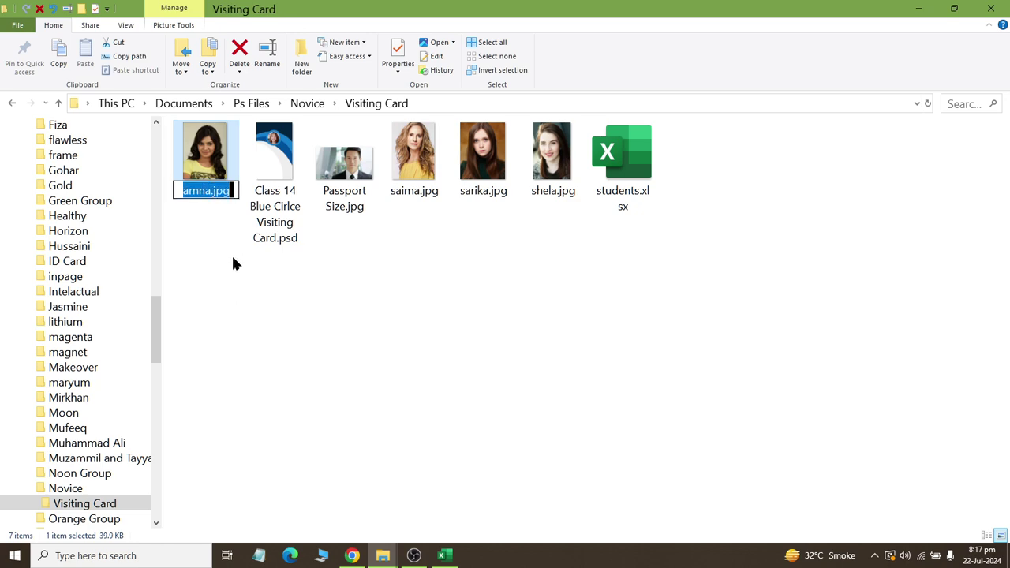
pyautogui.hotkey('ctrl', 'c')
pyautogui.hotkey('alt', 'Tab')
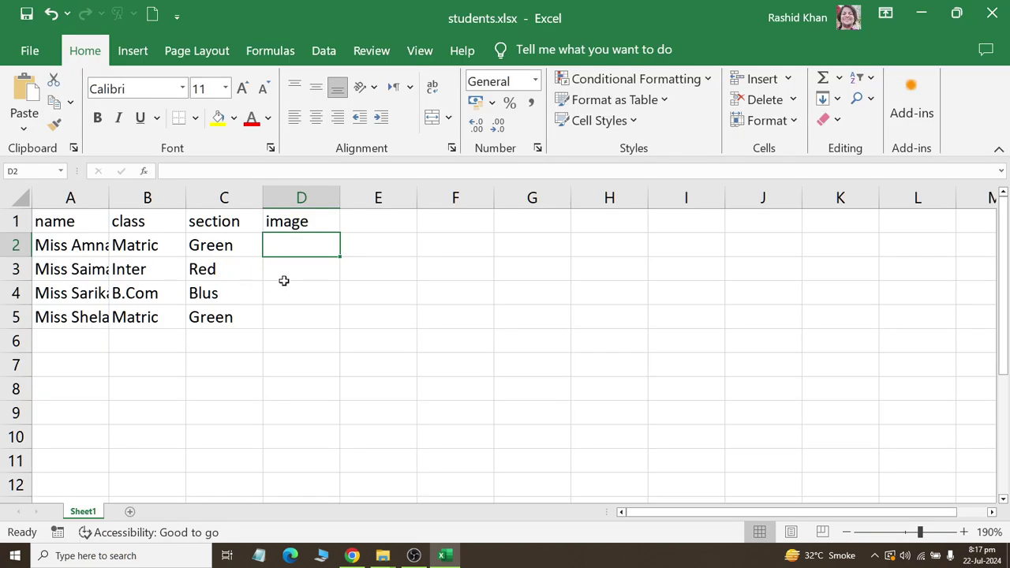
pyautogui.hotkey('ctrl', 'v')
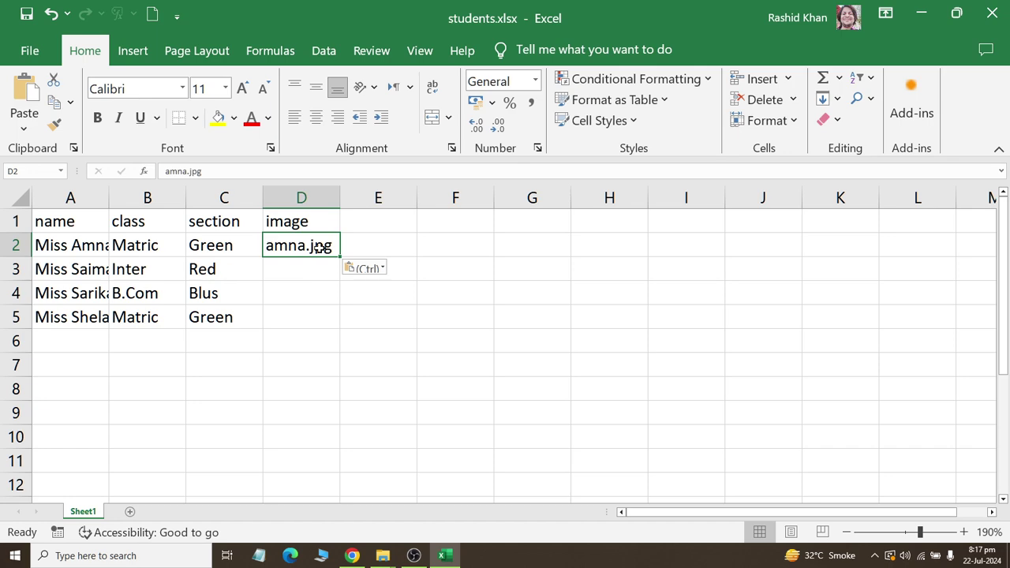
pyautogui.hotkey('alt', 'Tab')
pyautogui.click(289, 207)
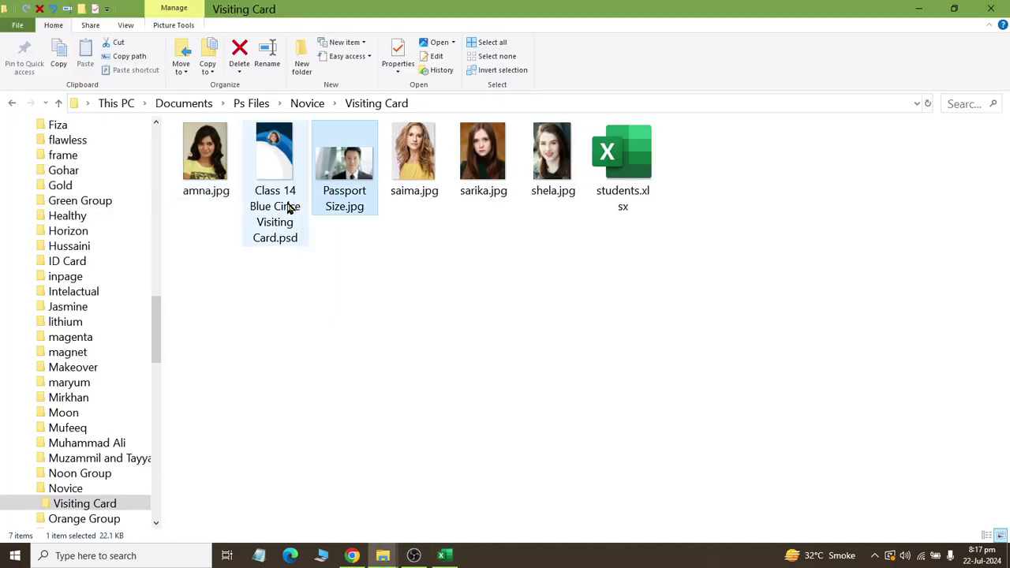
pyautogui.click(420, 196)
pyautogui.press('F2')
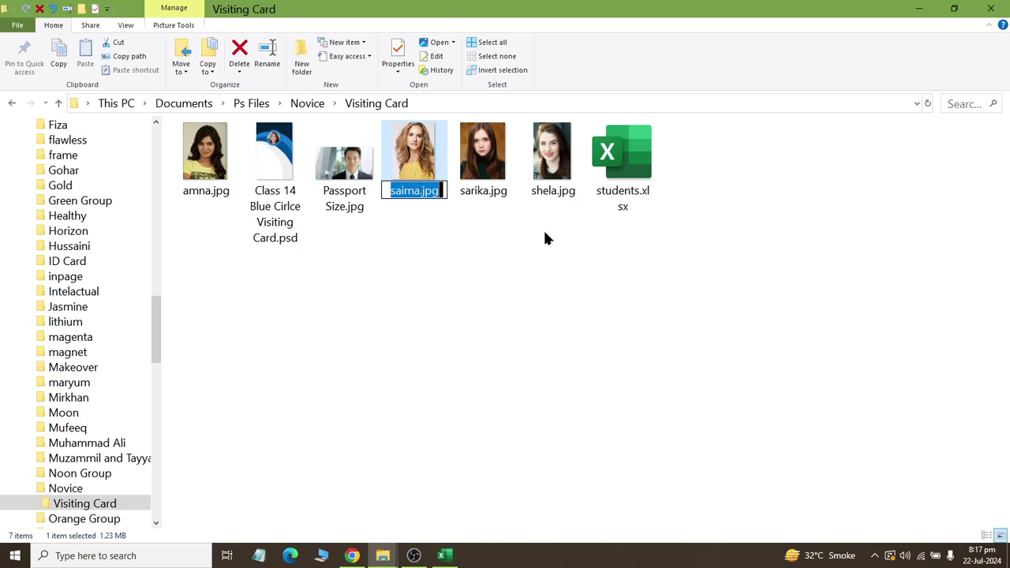
pyautogui.hotkey('alt', 'Tab')
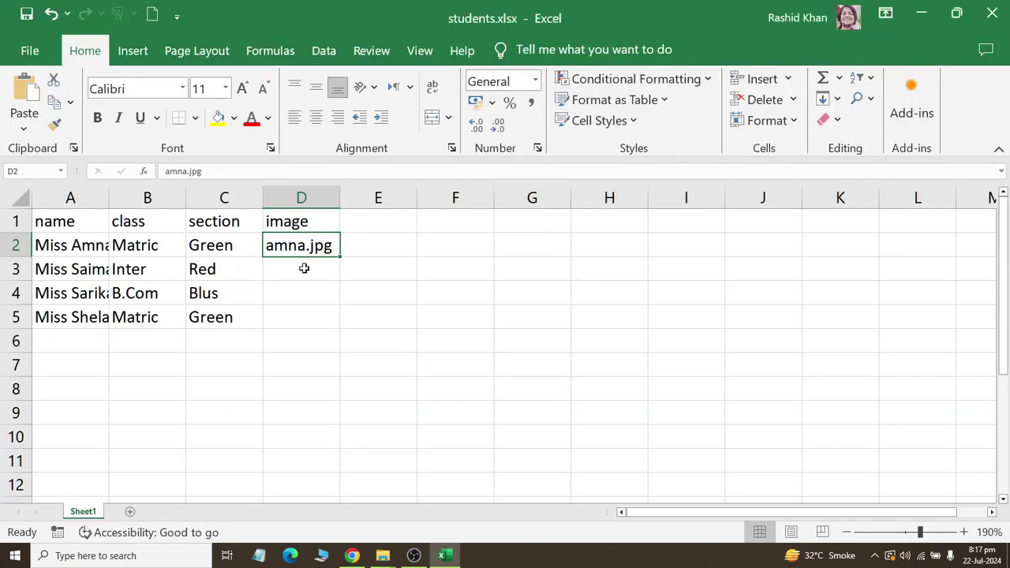
pyautogui.click(305, 268)
pyautogui.hotkey('alt', 'Tab')
pyautogui.hotkey('alt', 'Tab')
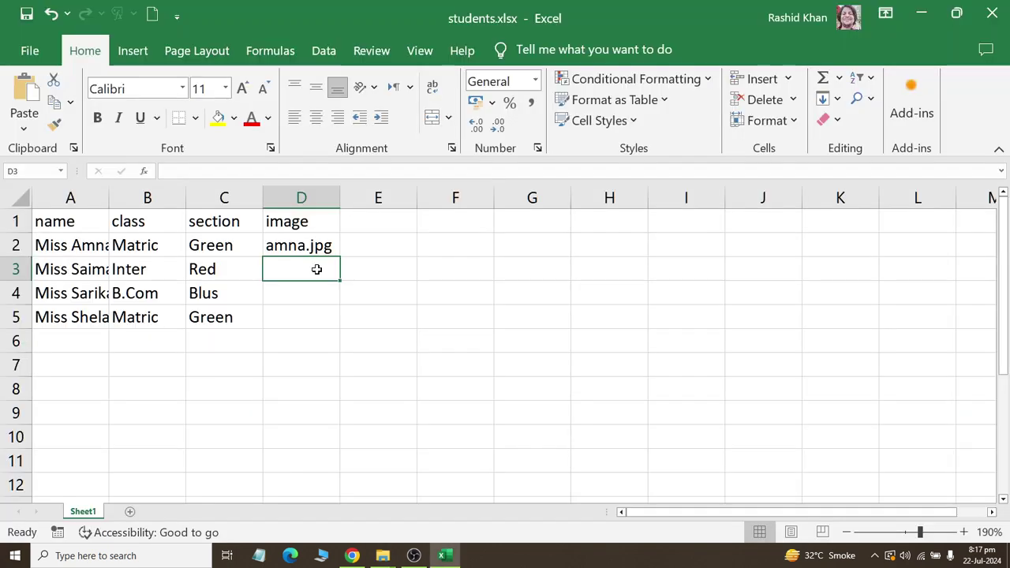
pyautogui.hotkey('ctrl', 'v')
pyautogui.hotkey('alt', 'Tab')
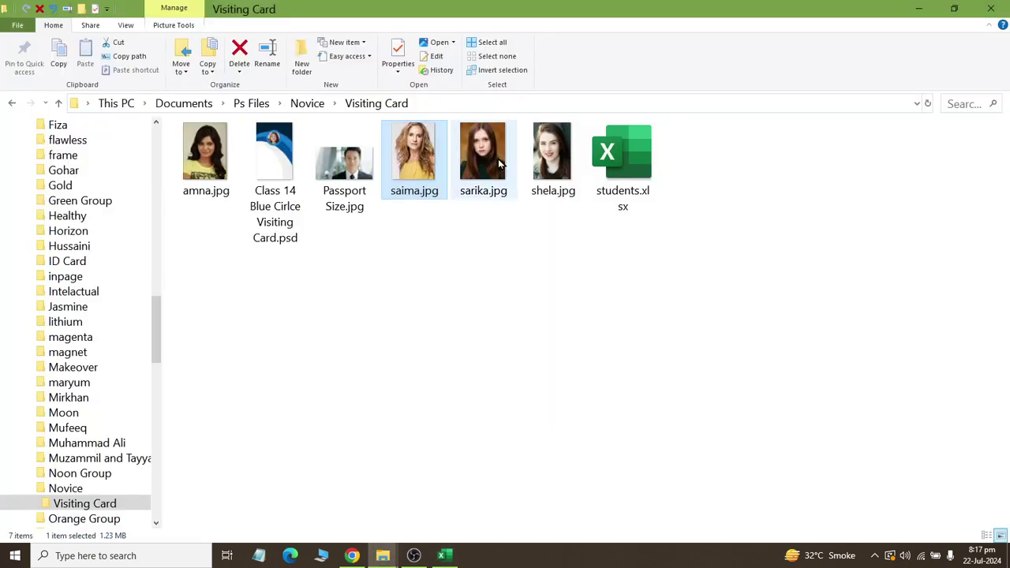
# - Copy the photo file names sarika.jpg and shela.jpg into D4 and D5
pyautogui.click(489, 162)
pyautogui.press('F2')
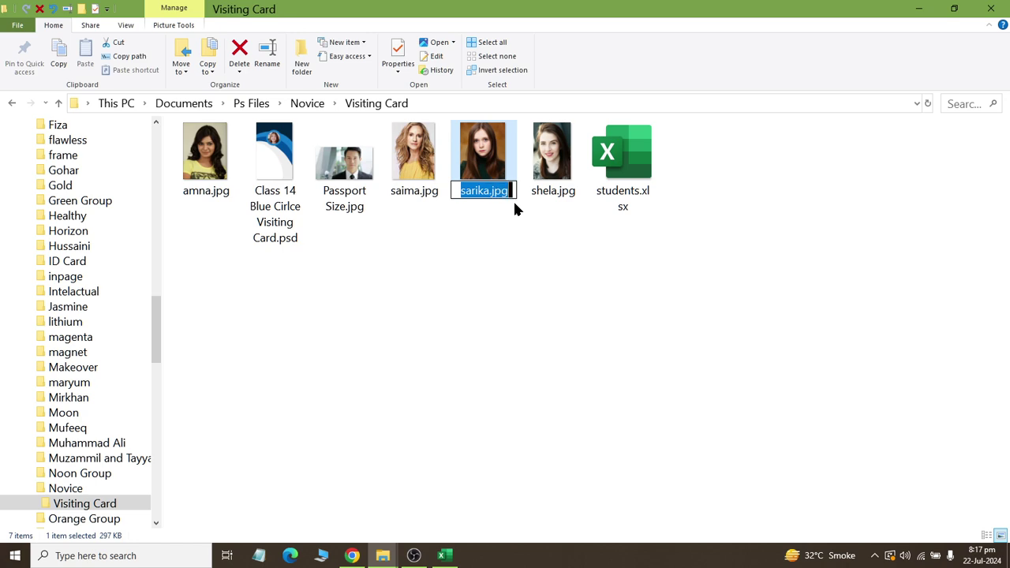
pyautogui.hotkey('alt', 'Tab')
pyautogui.click(334, 295)
pyautogui.hotkey('ctrl', 'v')
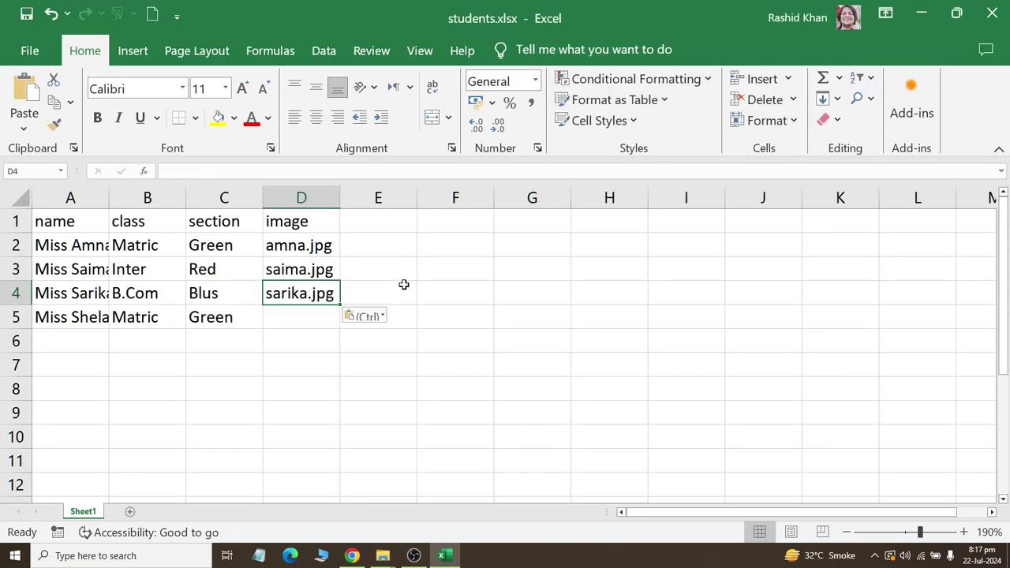
pyautogui.hotkey('alt', 'Tab')
pyautogui.click(562, 177)
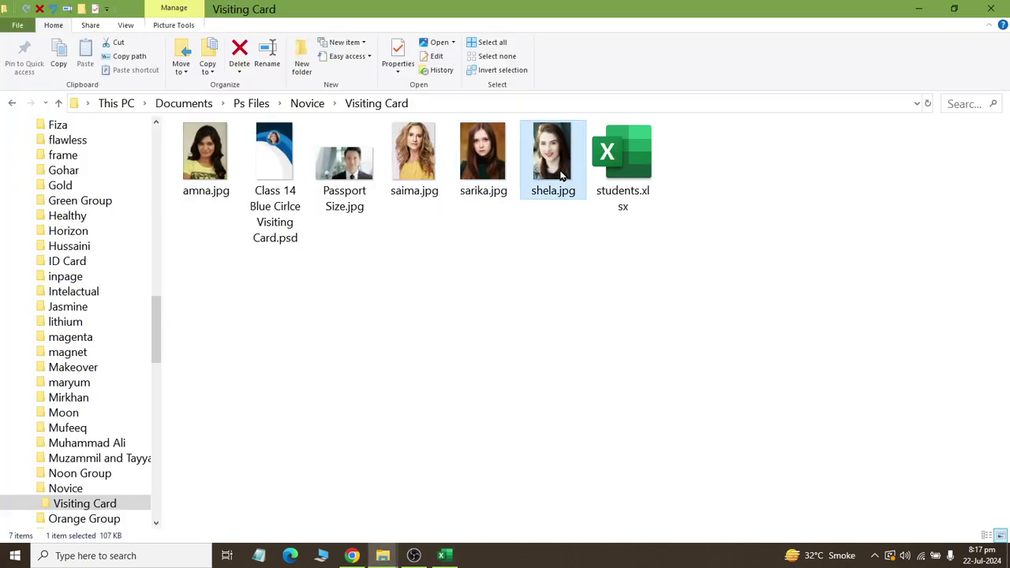
pyautogui.press('F2')
pyautogui.hotkey('alt', 'Tab')
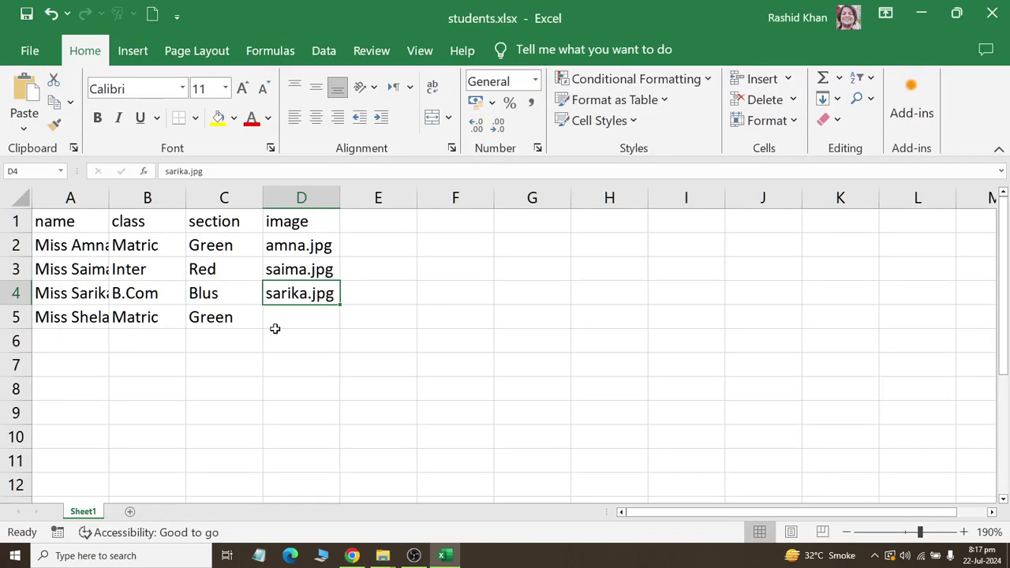
pyautogui.click(291, 321)
pyautogui.hotkey('ctrl', 'v')
# - Dismiss the paste options tag and select the whole student table
pyautogui.click(295, 367)
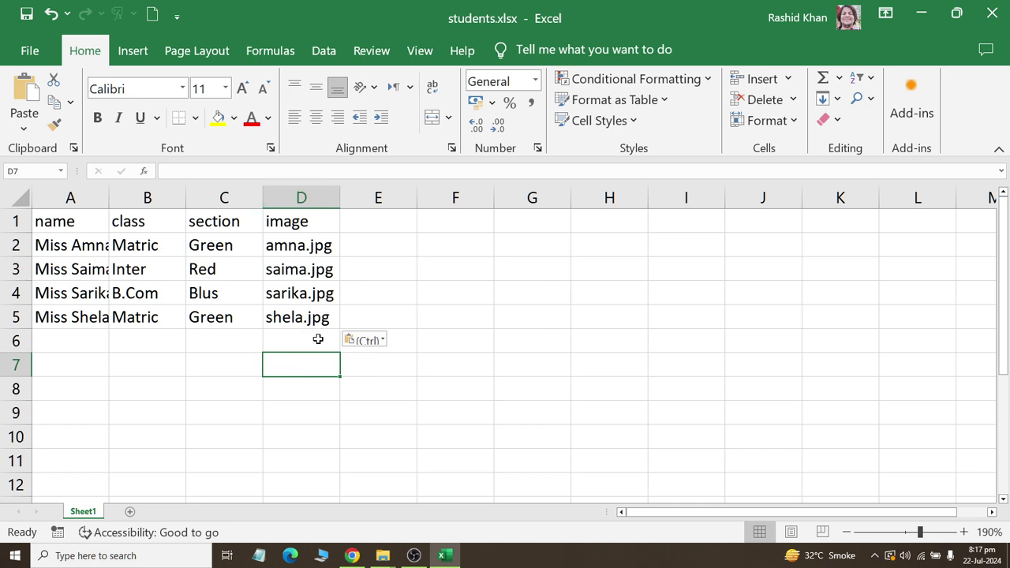
pyautogui.press('Escape')
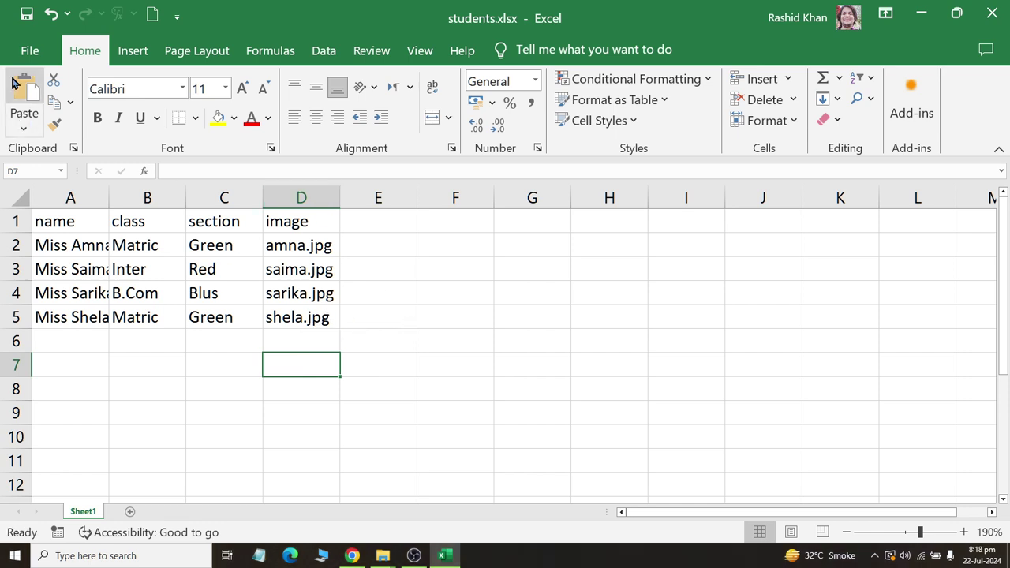
pyautogui.click(16, 57)
pyautogui.press('Escape')
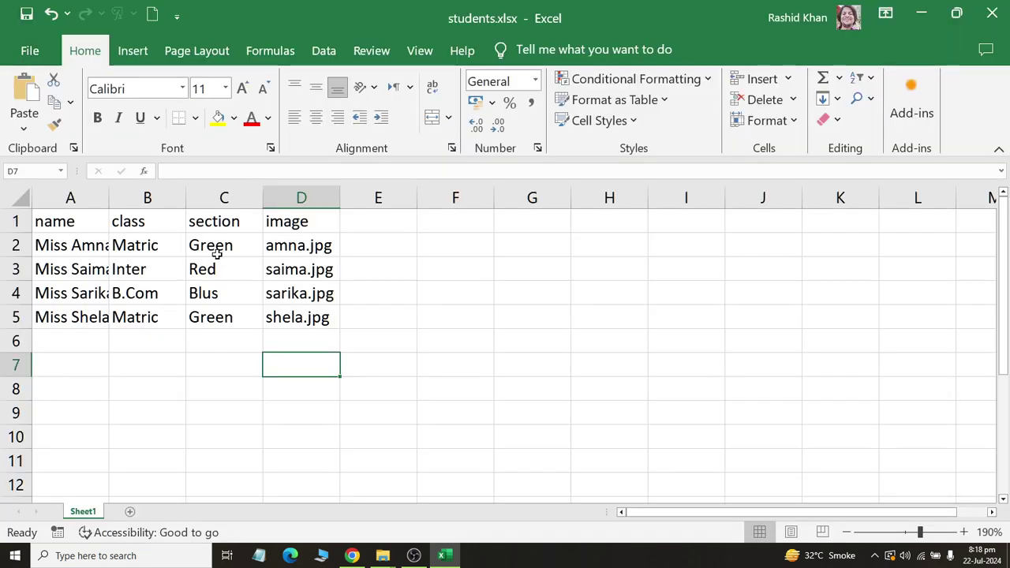
pyautogui.click(162, 227)
pyautogui.moveTo(68, 225); pyautogui.dragTo(311, 320)
# - Widen columns A, B and C to fit the names, classes and sections
pyautogui.click(311, 347)
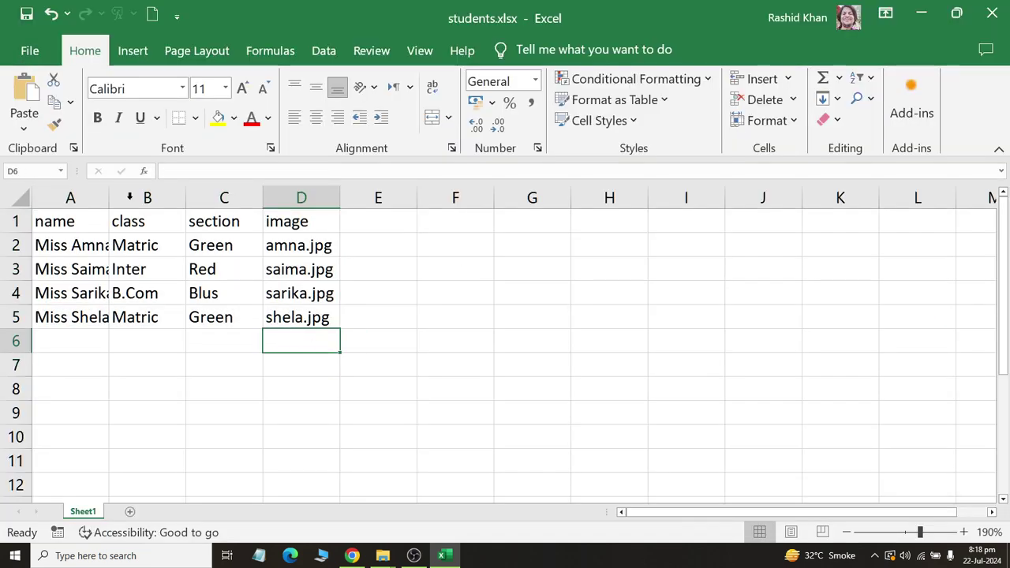
pyautogui.click(32, 217)
pyautogui.moveTo(68, 221); pyautogui.dragTo(311, 320)
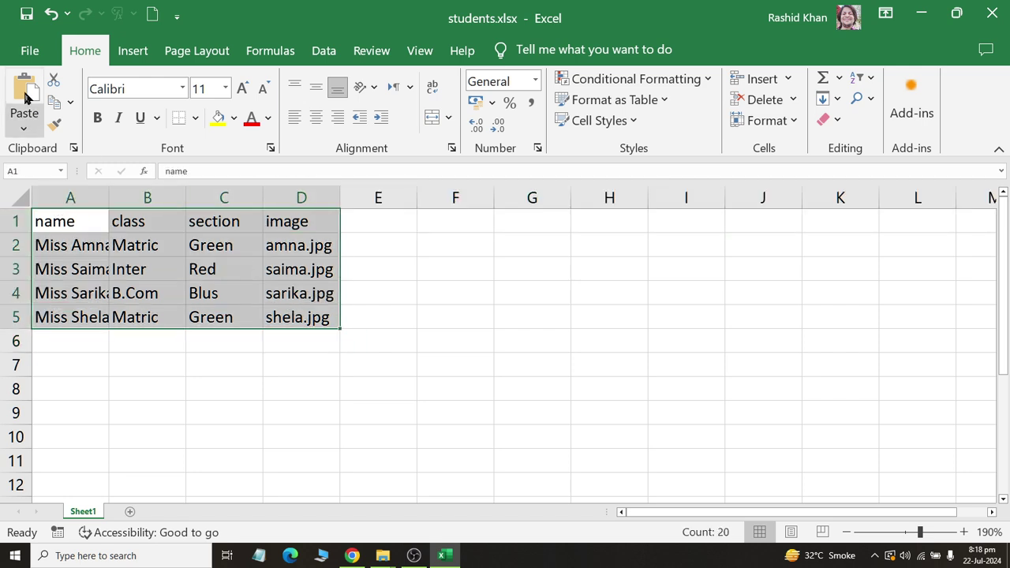
pyautogui.click(172, 343)
pyautogui.click(112, 248)
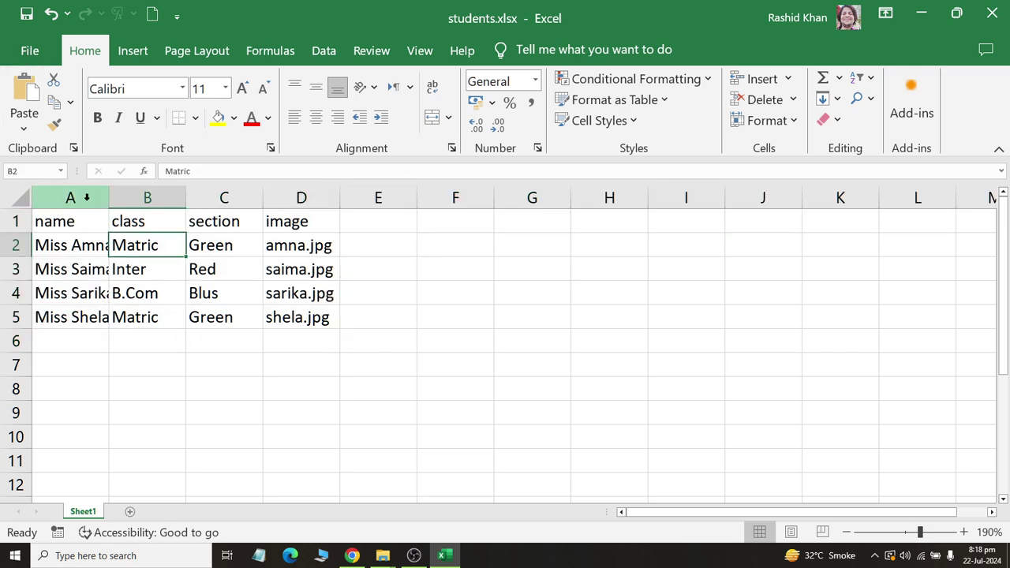
pyautogui.doubleClick(108, 199)
pyautogui.moveTo(236, 198); pyautogui.dragTo(254, 198)
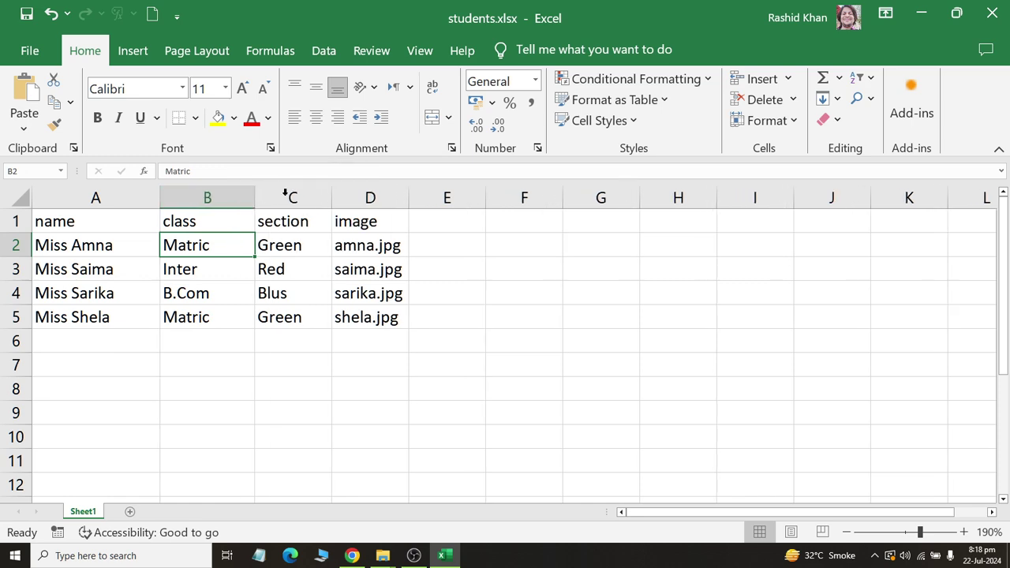
pyautogui.click(340, 190)
pyautogui.moveTo(334, 197); pyautogui.dragTo(352, 197)
pyautogui.click(319, 272)
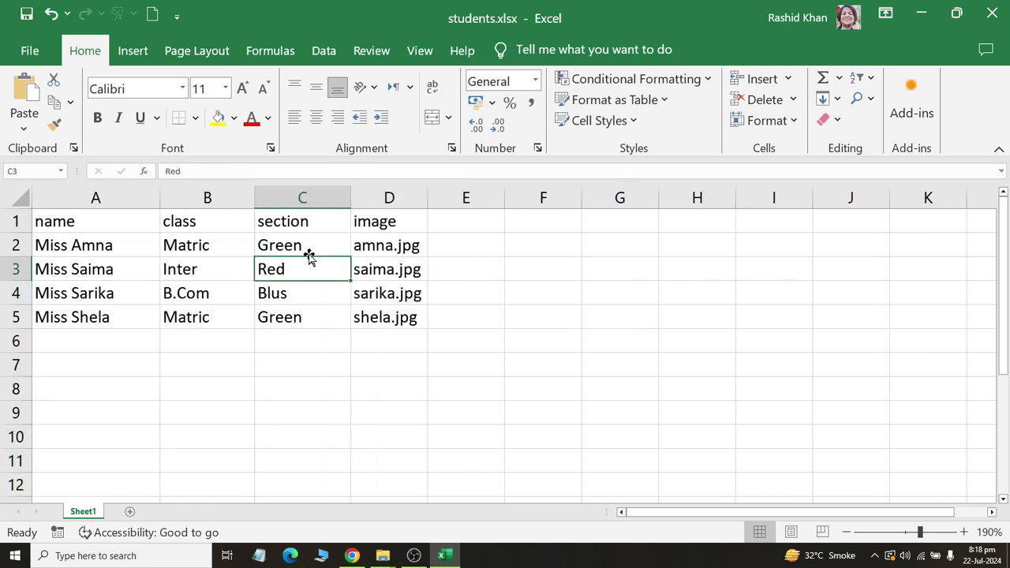
pyautogui.moveTo(308, 251); pyautogui.dragTo(41, 246)
pyautogui.click(268, 251)
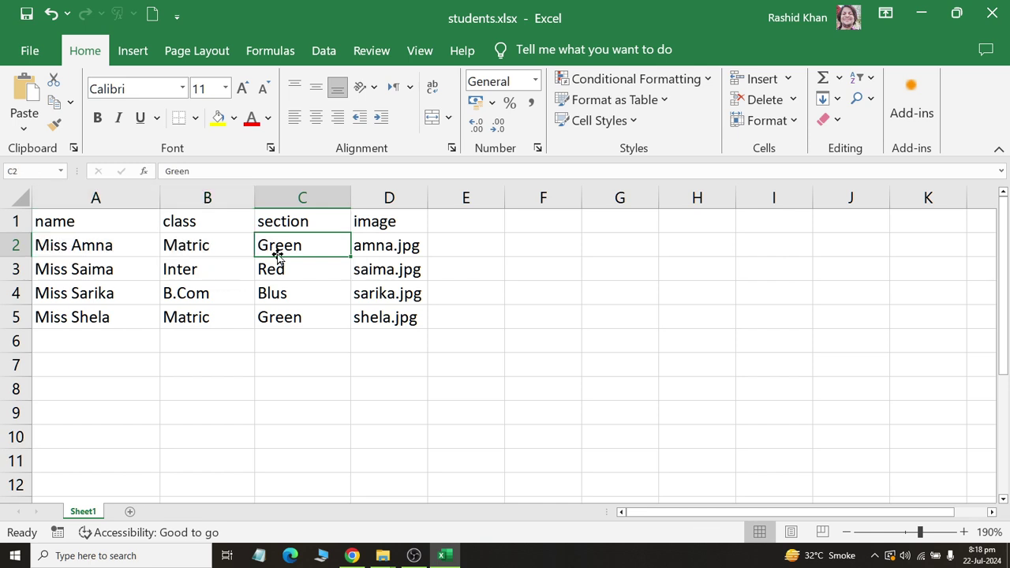
# - Export the sheet with file type Text (Tab delimited) and proceed to Save As
pyautogui.click(26, 50)
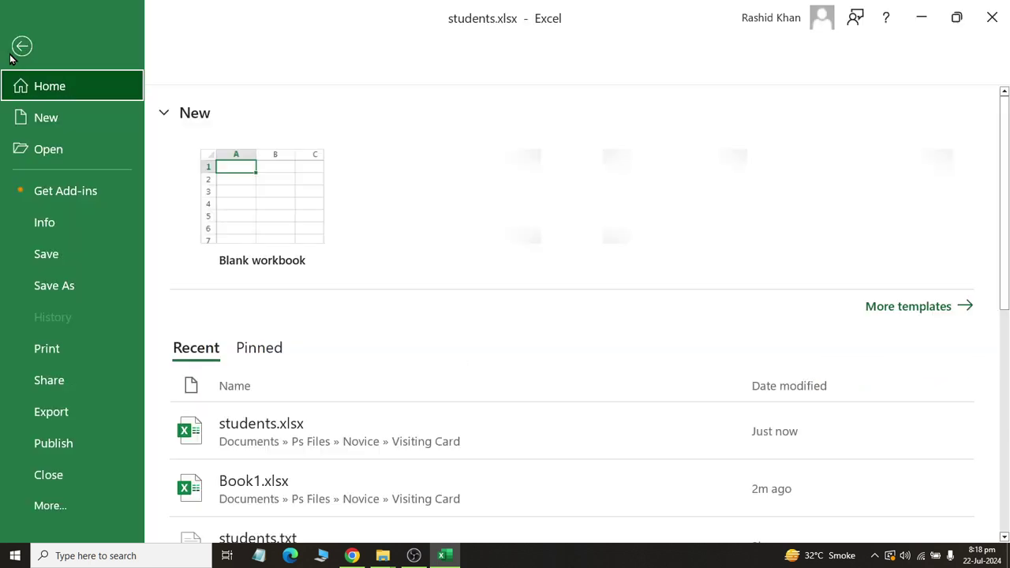
pyautogui.click(69, 413)
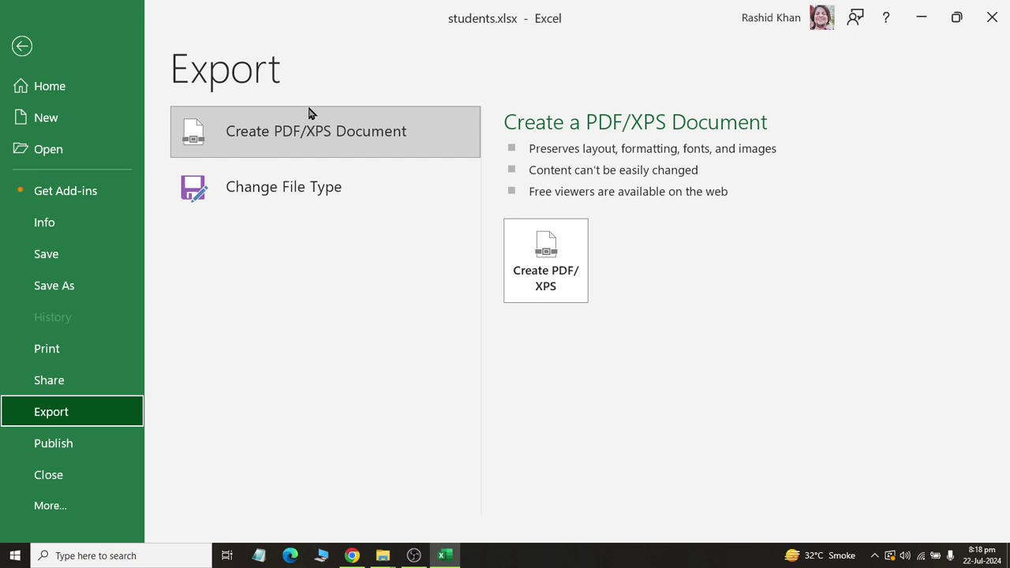
pyautogui.click(327, 197)
pyautogui.scroll(-4, 636, 288)
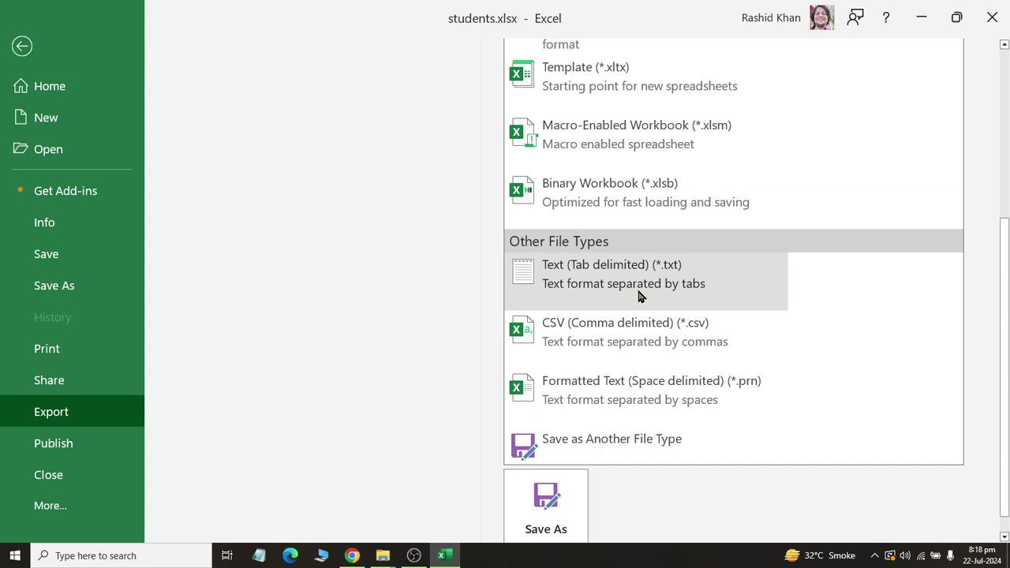
pyautogui.click(639, 295)
pyautogui.scroll(-1, 609, 355)
pyautogui.click(549, 505)
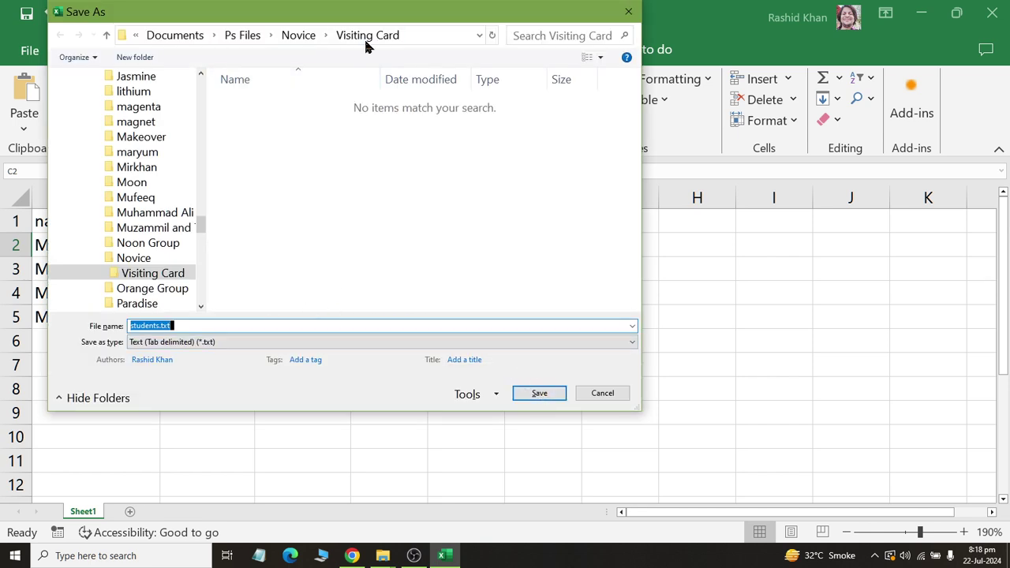
# - Save students.txt keeping the text format, close Excel, and review the file in Notepad
pyautogui.click(534, 396)
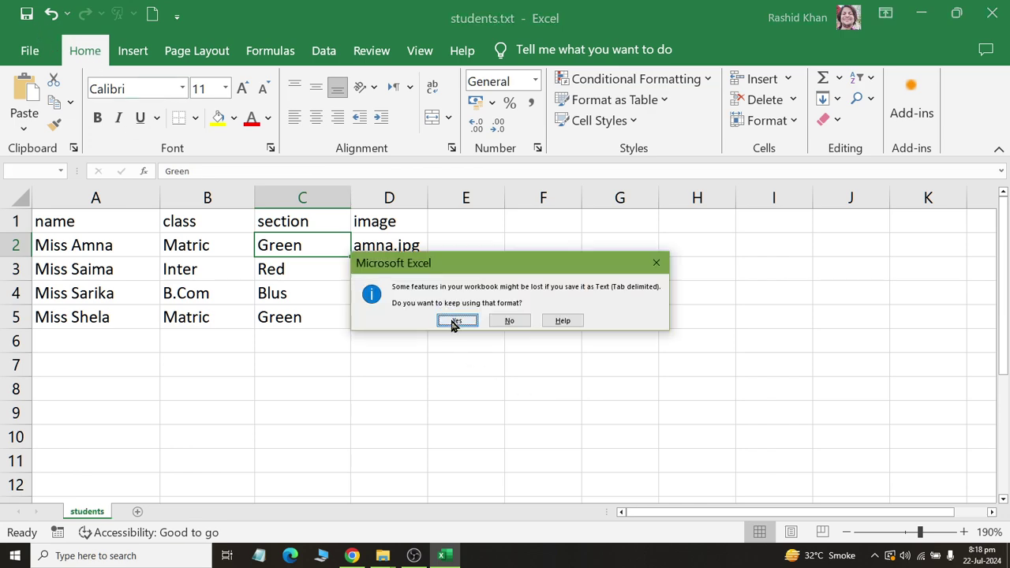
pyautogui.click(453, 318)
pyautogui.click(27, 14)
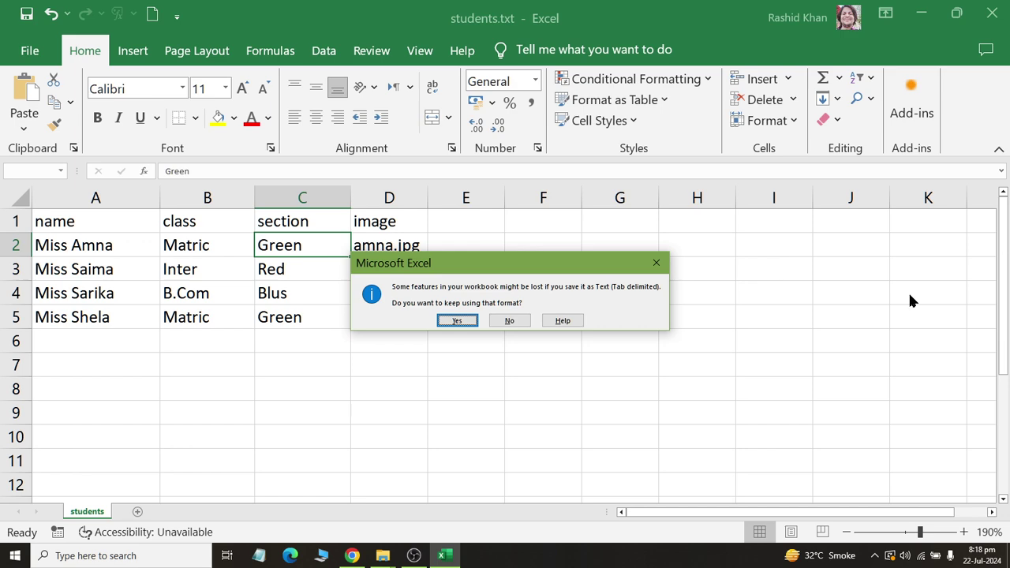
pyautogui.click(457, 320)
pyautogui.click(992, 13)
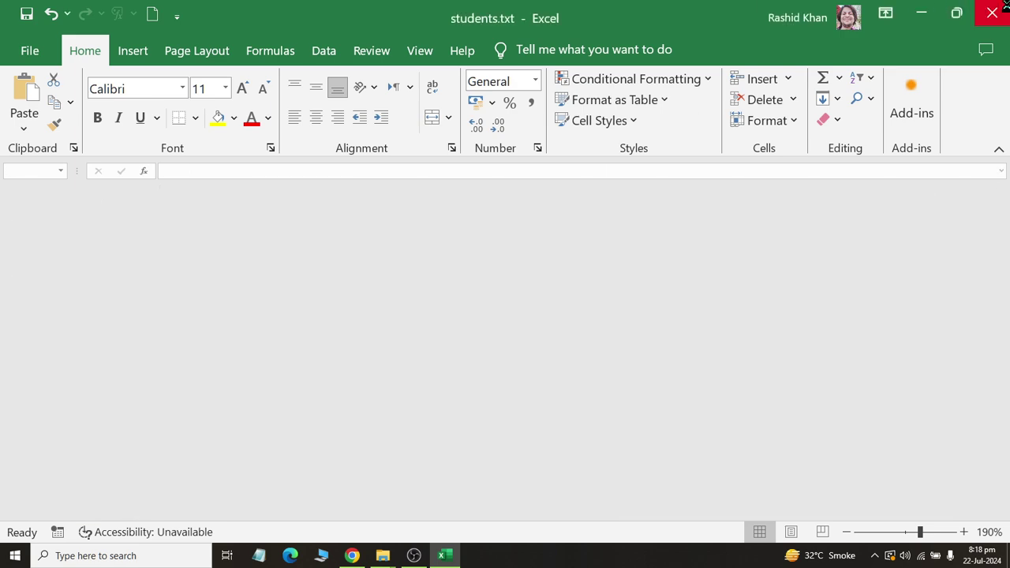
pyautogui.doubleClick(623, 162)
pyautogui.doubleClick(616, 208)
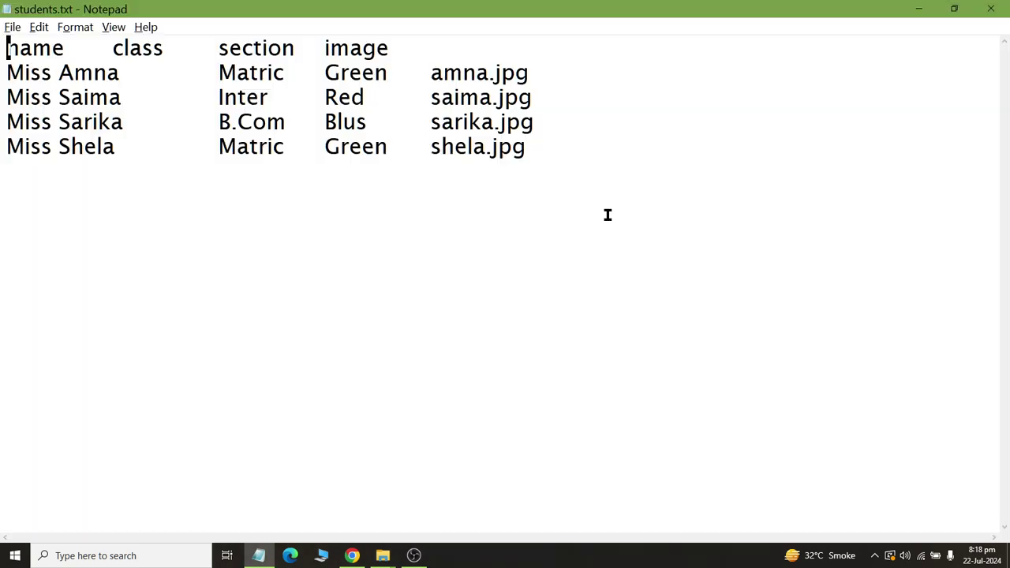
pyautogui.click(991, 9)
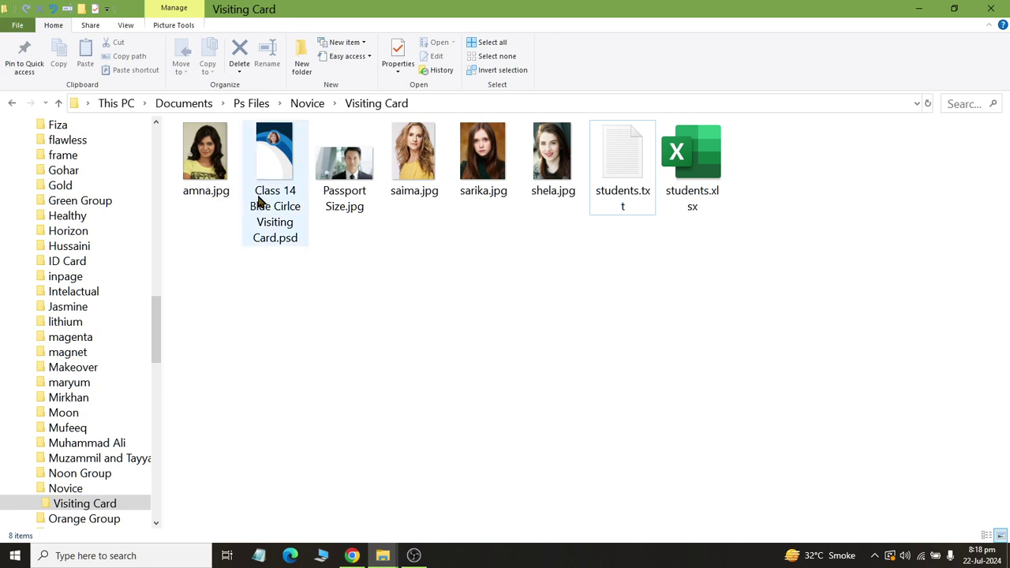
# - Start Photoshop CS6 and open Class 17 Vertical Visiting Card.psd
pyautogui.click(274, 166)
pyautogui.click(15, 556)
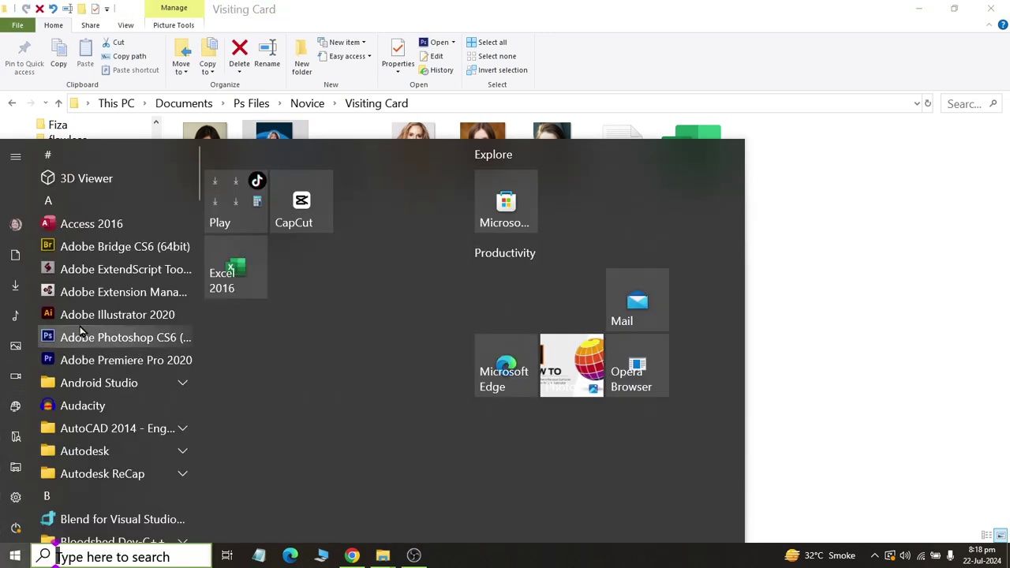
pyautogui.click(83, 336)
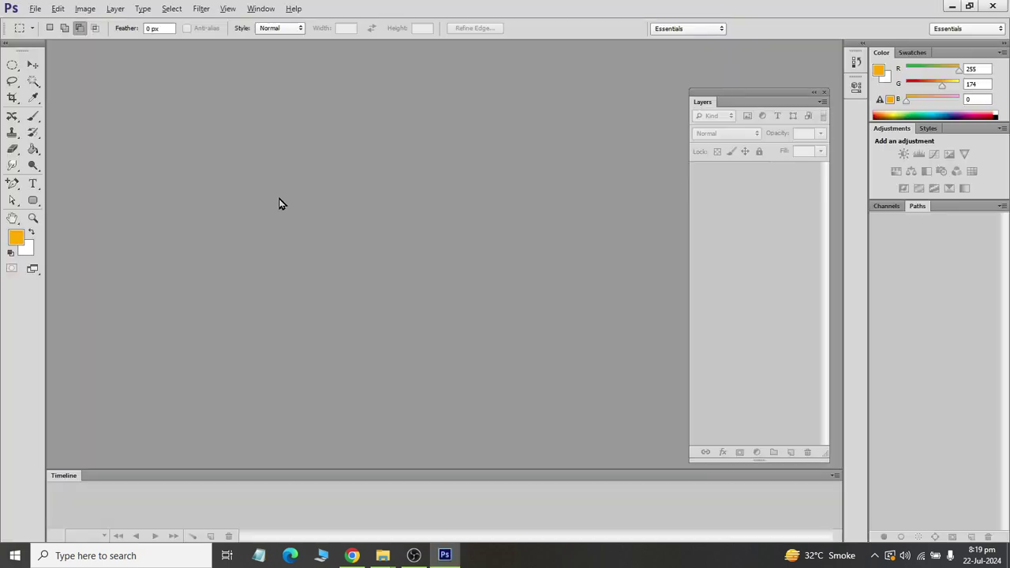
pyautogui.click(36, 9)
pyautogui.click(45, 43)
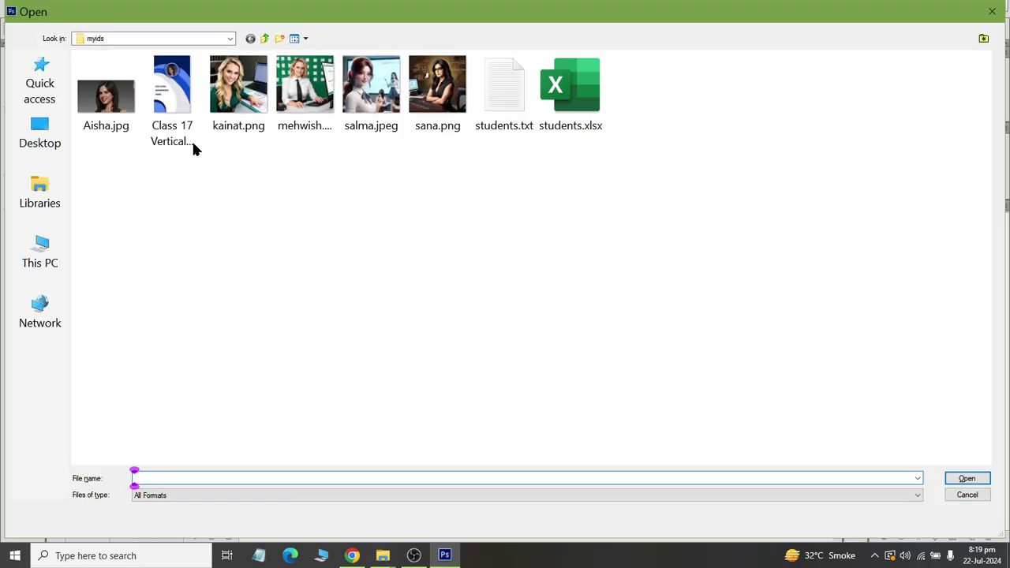
pyautogui.doubleClick(176, 128)
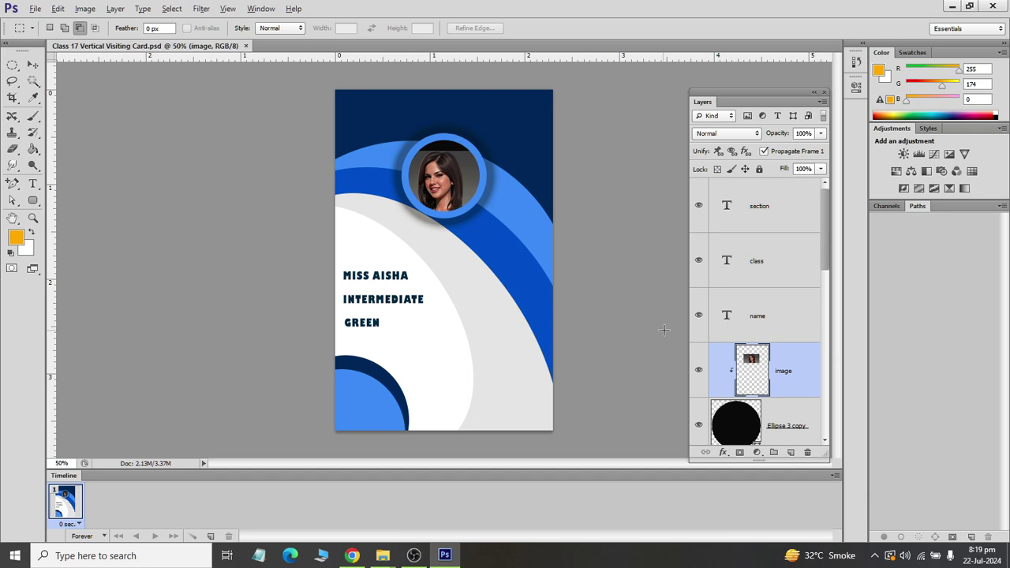
# - Delete the name, class and section text layers from the card
pyautogui.scroll(1, 467, 295)
pyautogui.scroll(1, 449, 324)
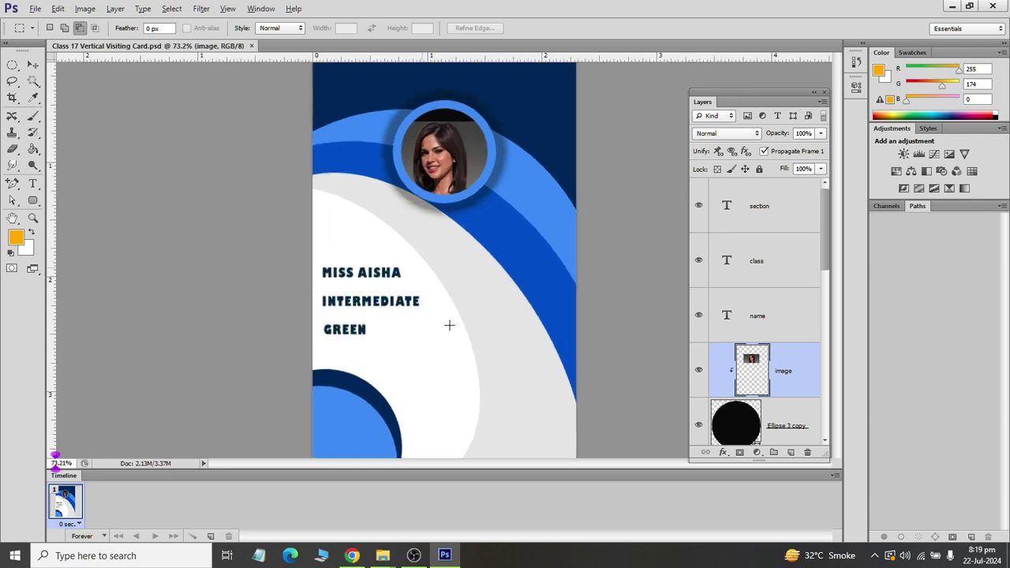
pyautogui.scroll(1, 449, 324)
pyautogui.click(802, 317)
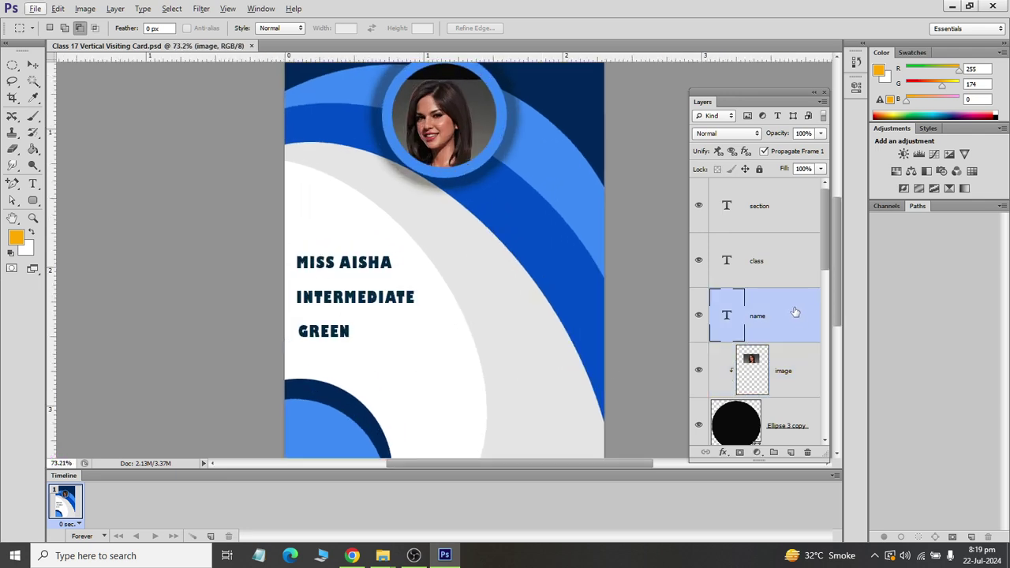
pyautogui.keyDown('shift'); pyautogui.click(764, 206); pyautogui.keyUp('shift')
pyautogui.click(808, 454)
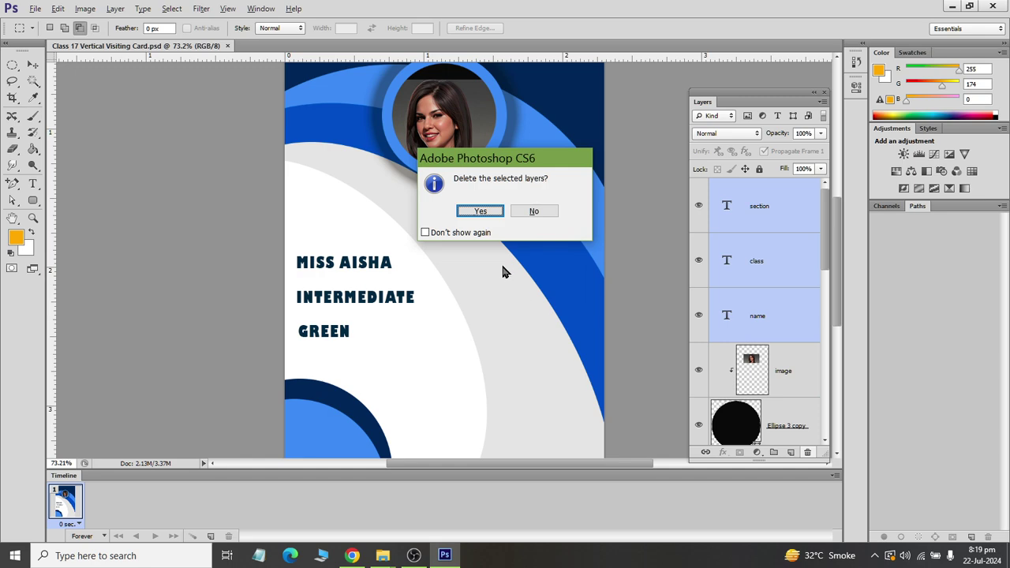
pyautogui.click(484, 211)
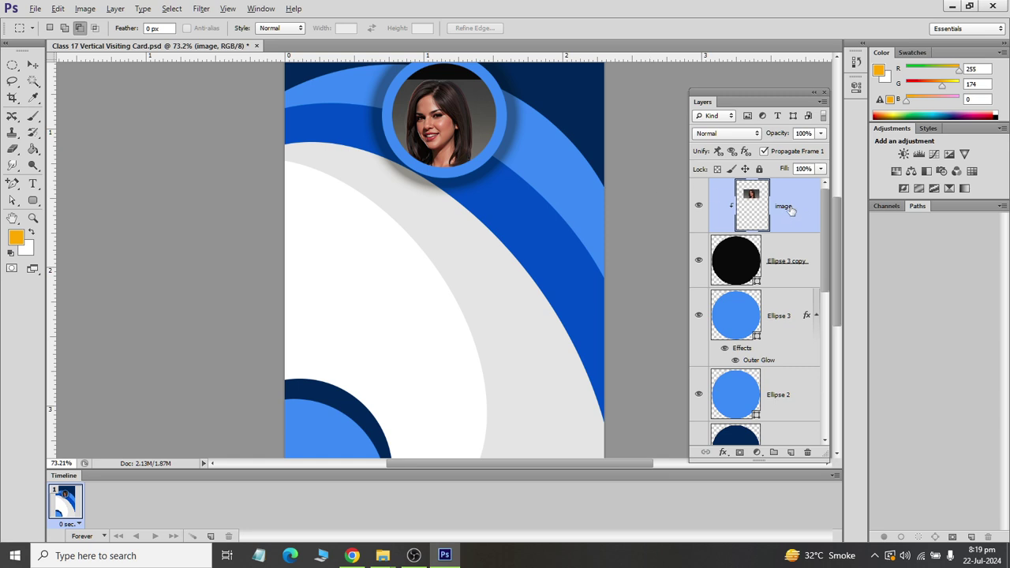
# - Rename the photo layer to 'image'
pyautogui.doubleClick(784, 207)
pyautogui.write('image')
pyautogui.press('Return')
pyautogui.scroll(1, 786, 202)
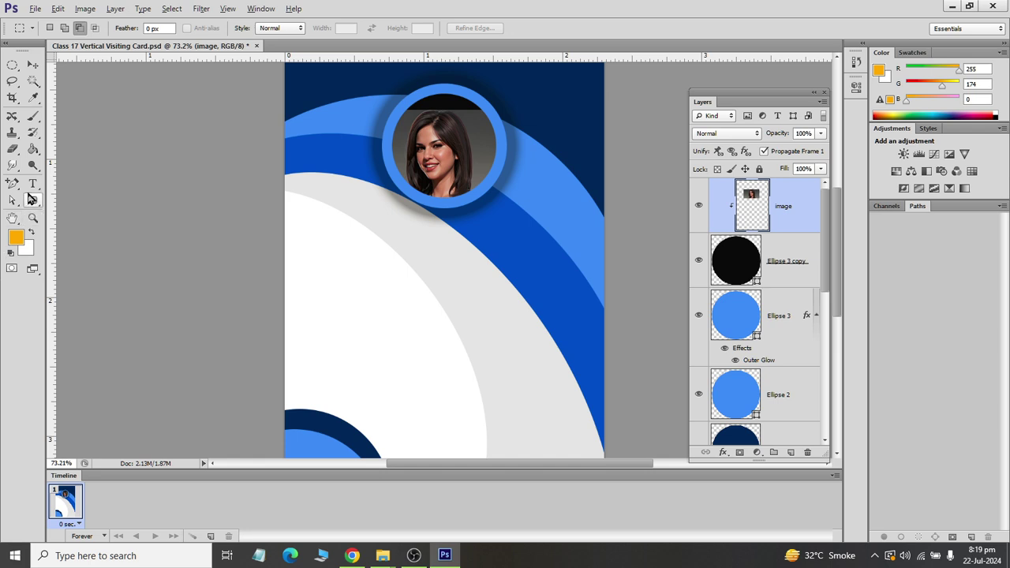
pyautogui.click(33, 184)
# - Type 'STUDENT NAME DISPLAY HERE' on the card and set it to Bookman Old Style Bold
pyautogui.click(312, 269)
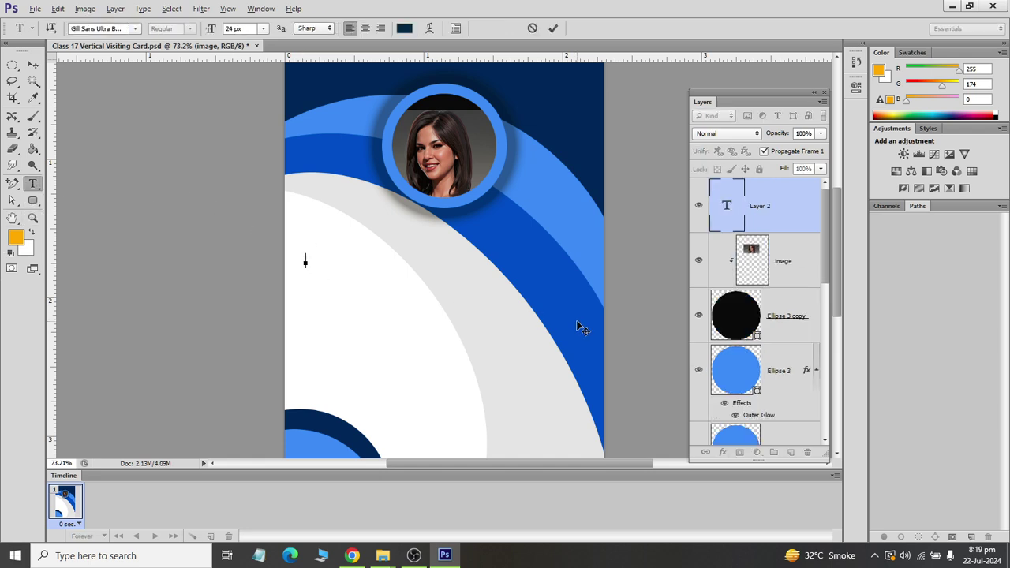
pyautogui.write('STUDENT')
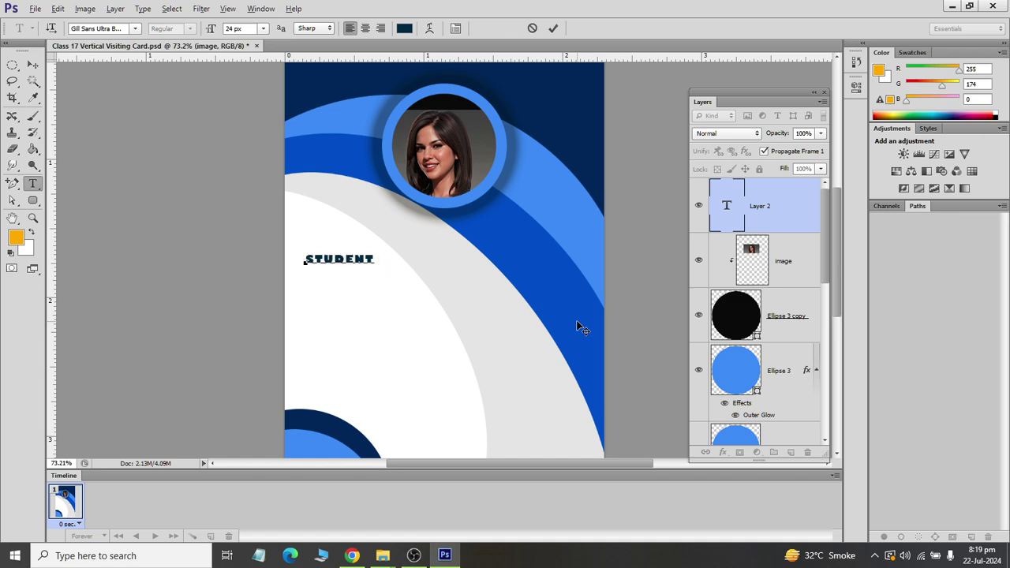
pyautogui.write(' NAME DISPLAY HERE')
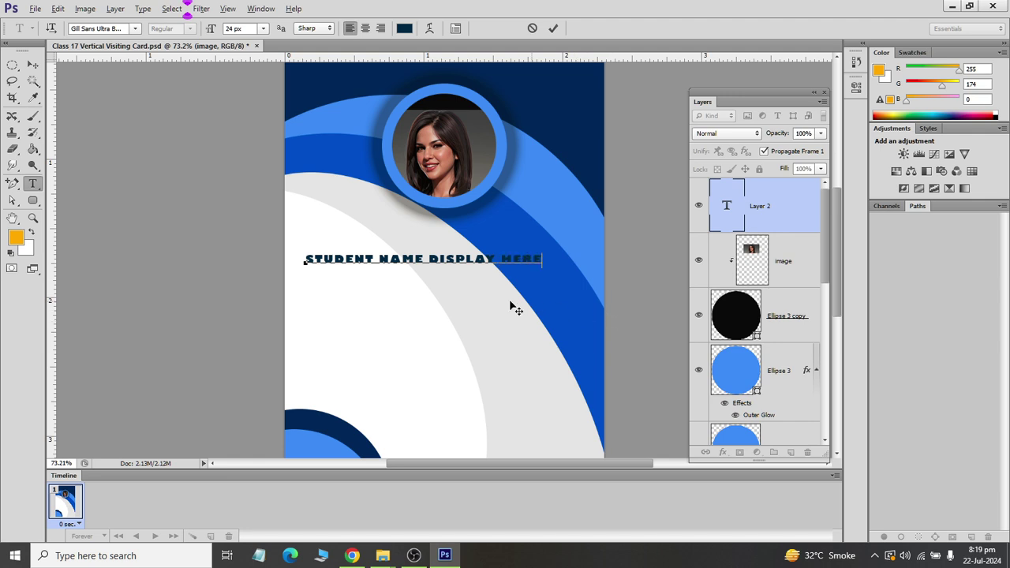
pyautogui.hotkey('ctrl', 'a')
pyautogui.click(133, 28)
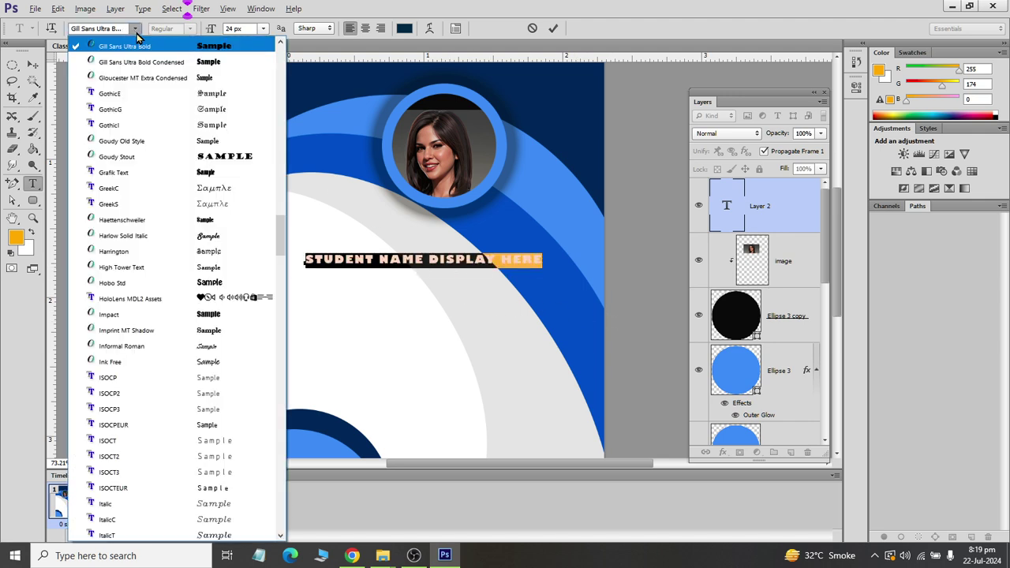
pyautogui.scroll(10, 272, 111)
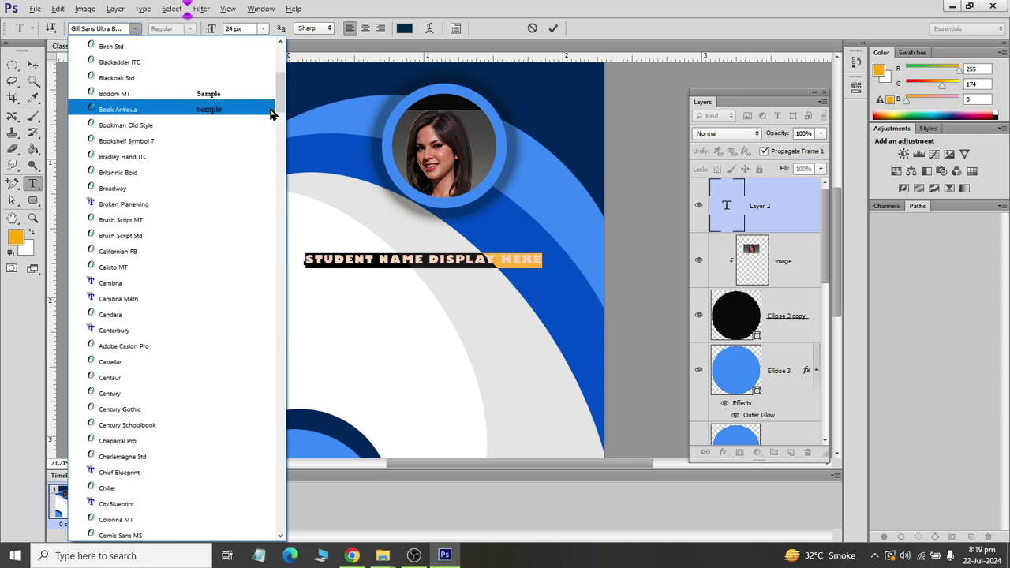
pyautogui.click(233, 128)
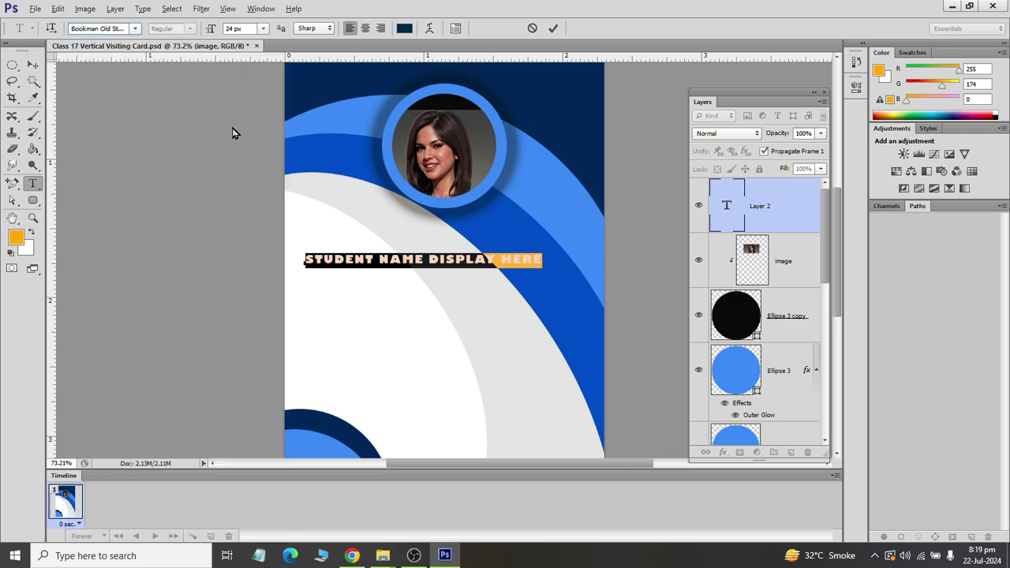
pyautogui.click(188, 28)
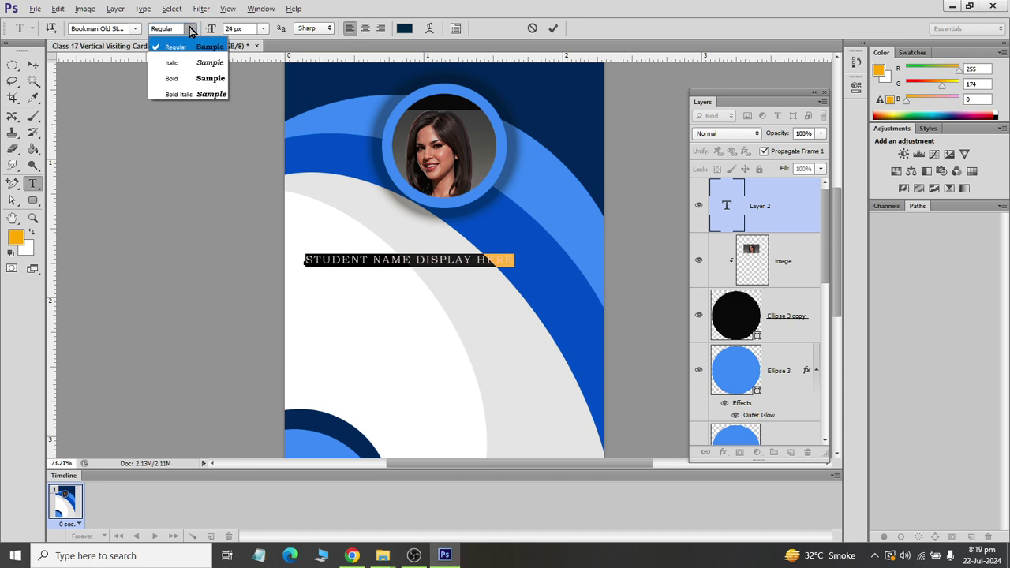
pyautogui.click(188, 83)
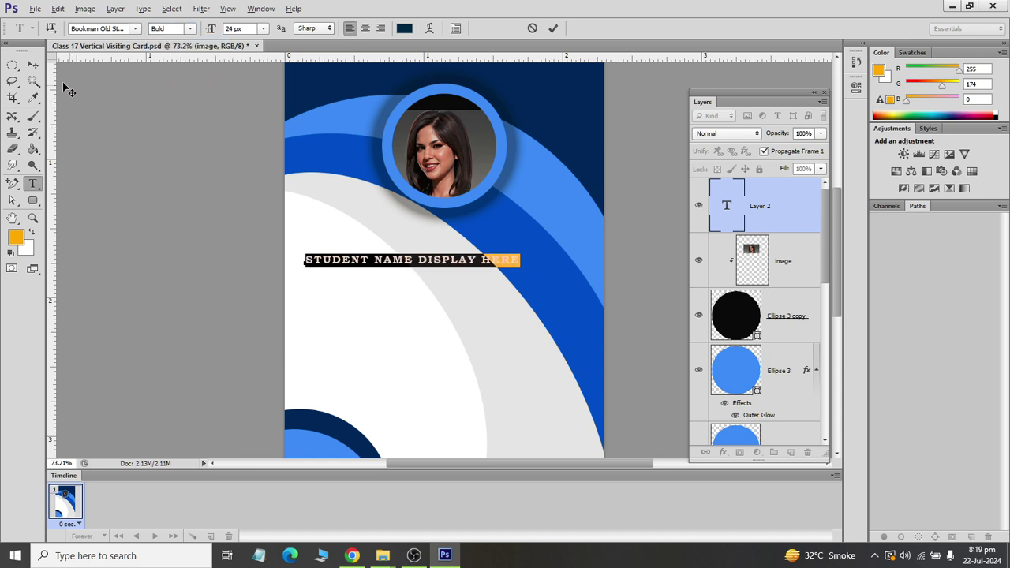
pyautogui.click(33, 64)
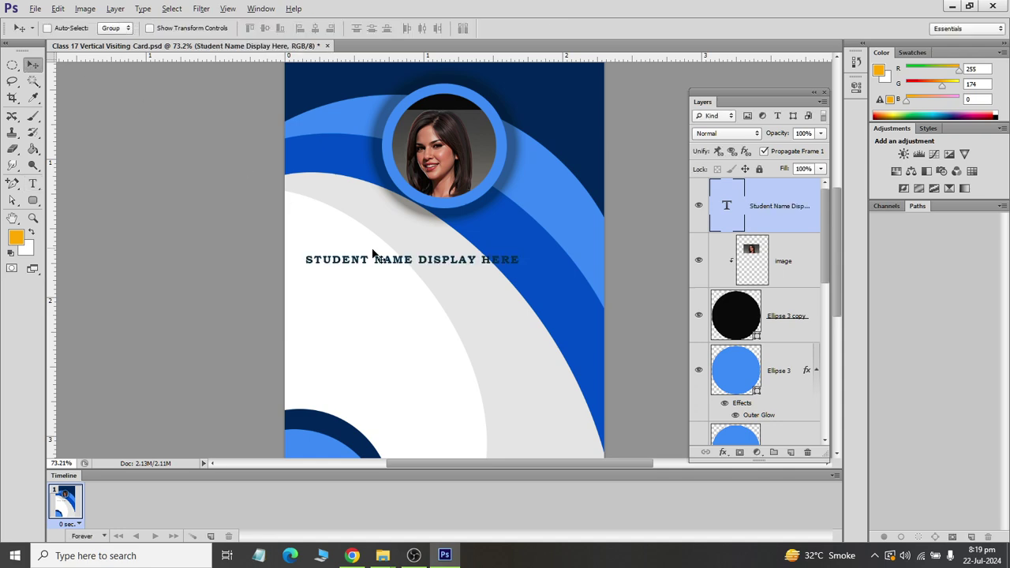
# - Move the student-name placeholder lower and duplicate it into three stacked text lines
pyautogui.moveTo(380, 260)
pyautogui.mouseDown()
pyautogui.moveTo(382, 294)
pyautogui.moveTo(397, 288)
pyautogui.mouseUp()
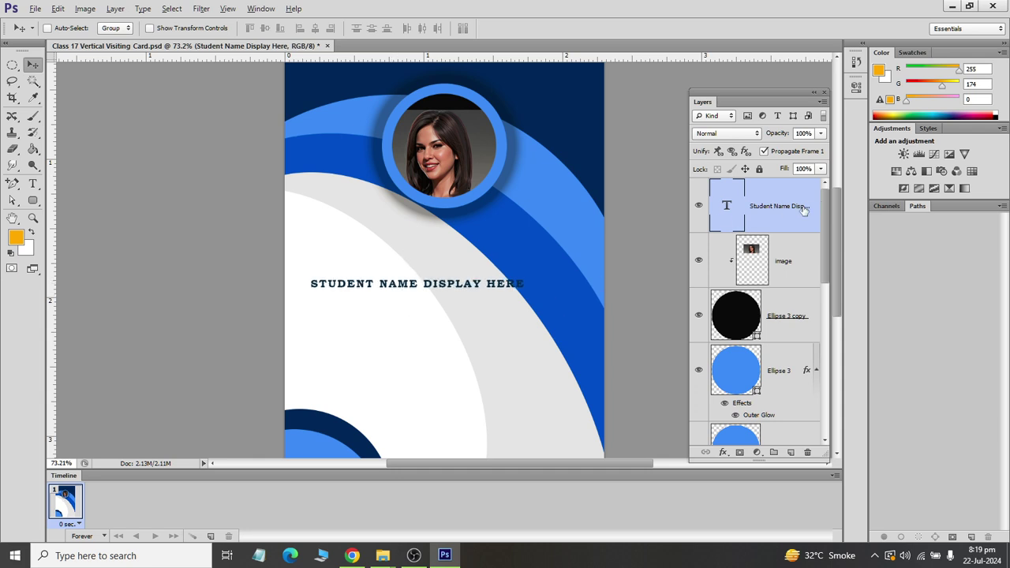
pyautogui.hotkey('ctrl', 'j')
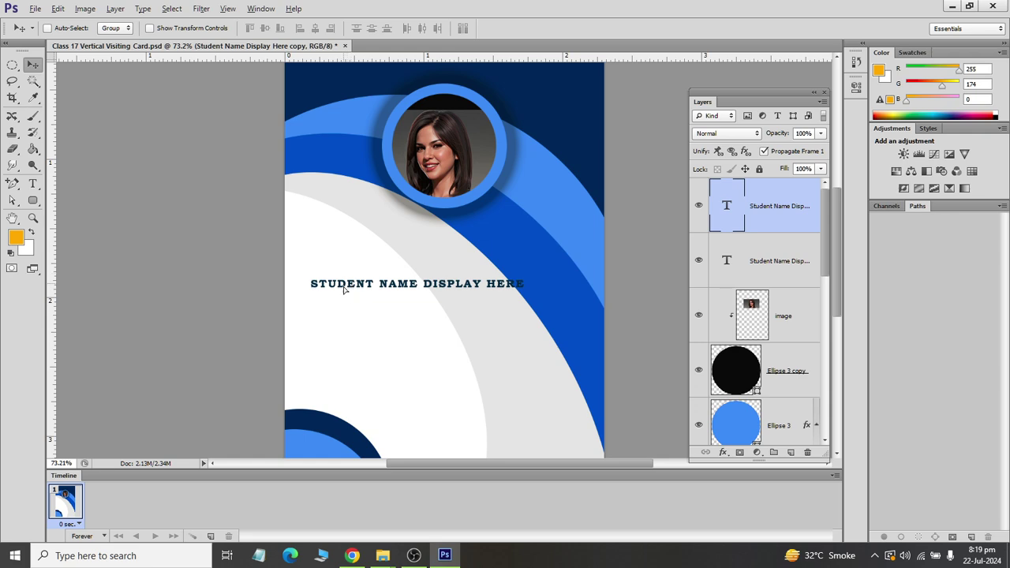
pyautogui.moveTo(344, 285)
pyautogui.mouseDown()
pyautogui.moveTo(344, 318)
pyautogui.moveTo(345, 303)
pyautogui.moveTo(384, 330)
pyautogui.mouseUp()
pyautogui.hotkey('ctrl', 'j')
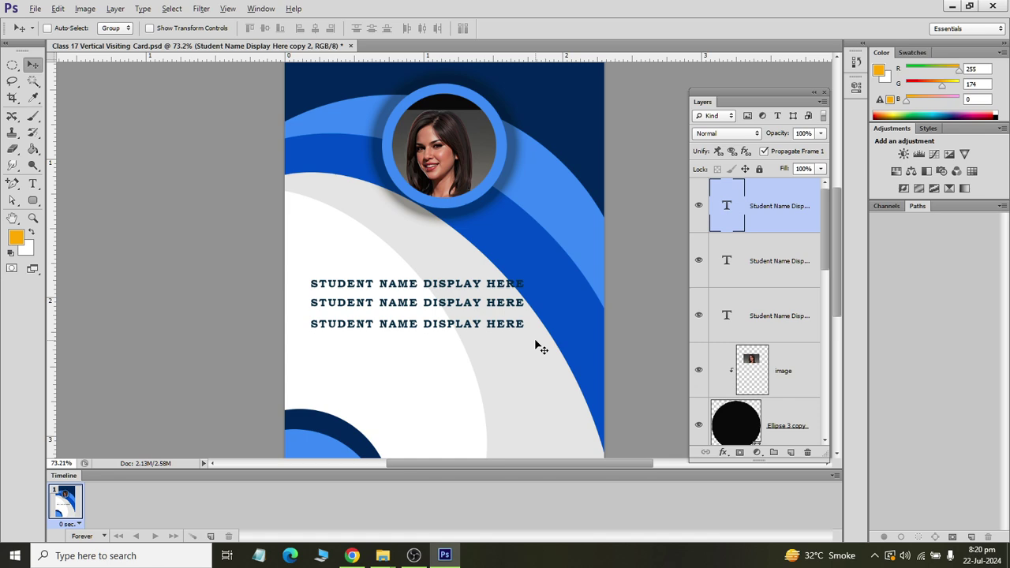
pyautogui.press('Up')
pyautogui.press('Up')
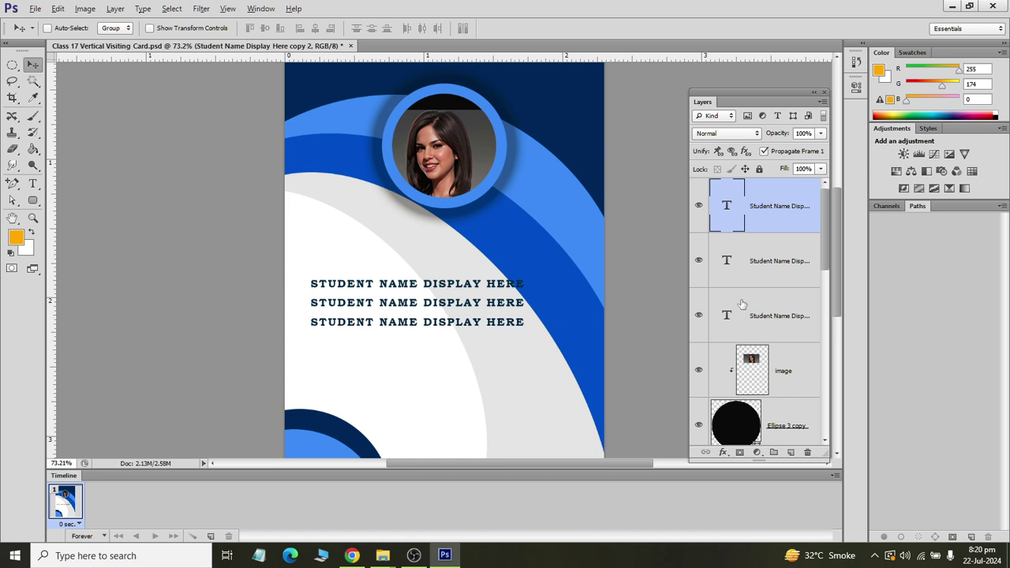
# - Rename the three text layers name, class and section from bottom to top
pyautogui.click(774, 319)
pyautogui.doubleClick(781, 318)
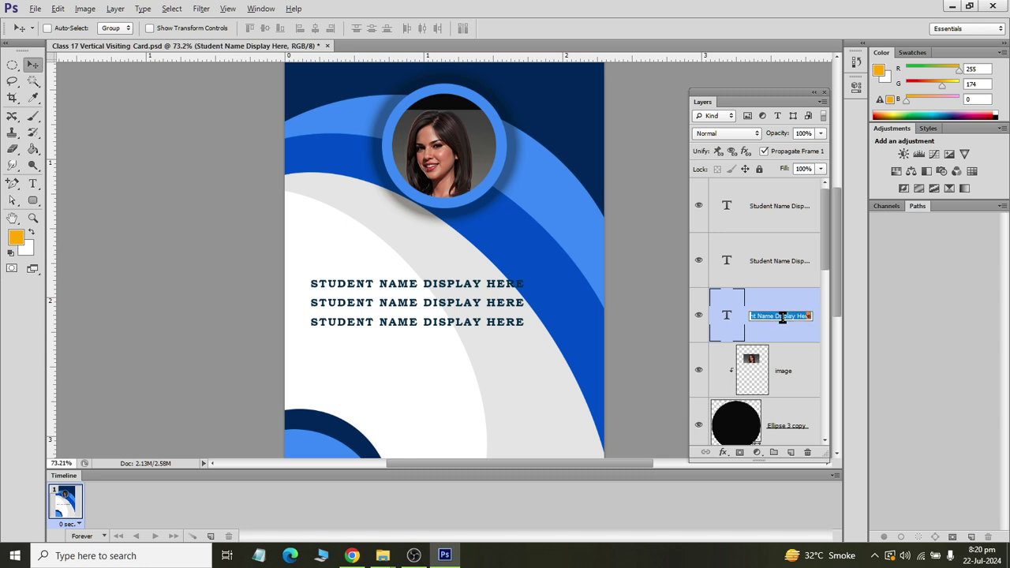
pyautogui.write('name')
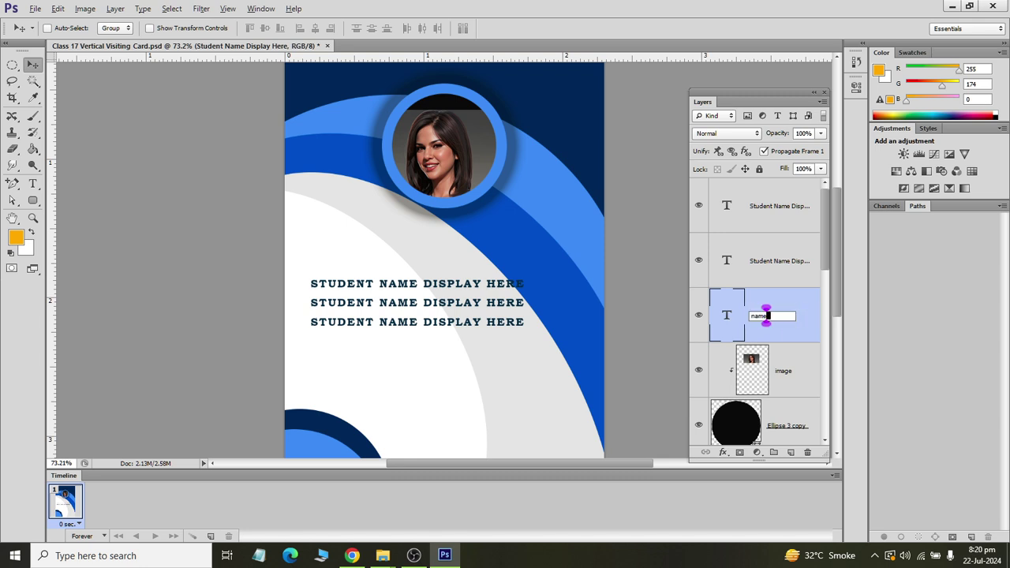
pyautogui.press('Return')
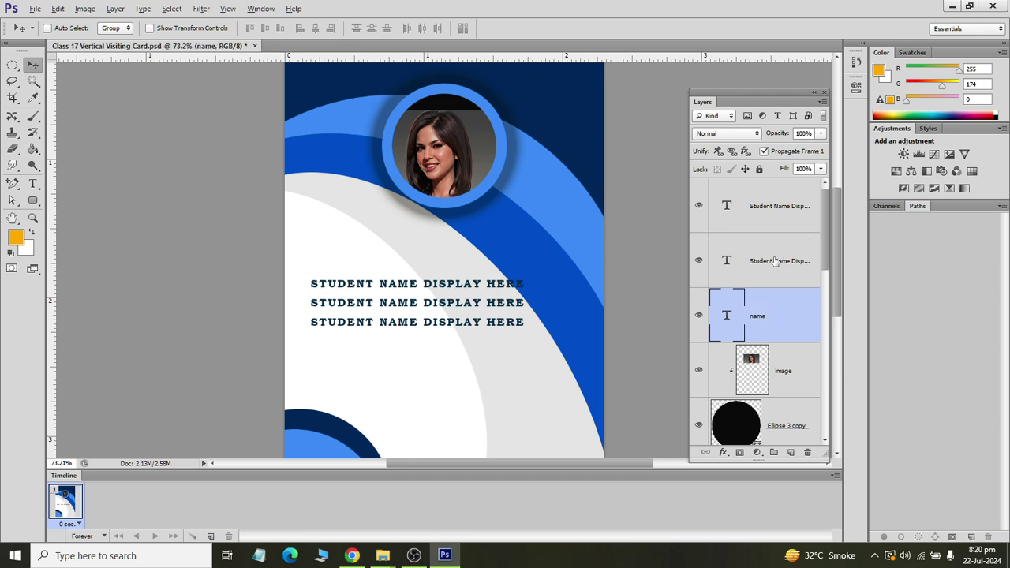
pyautogui.doubleClick(775, 261)
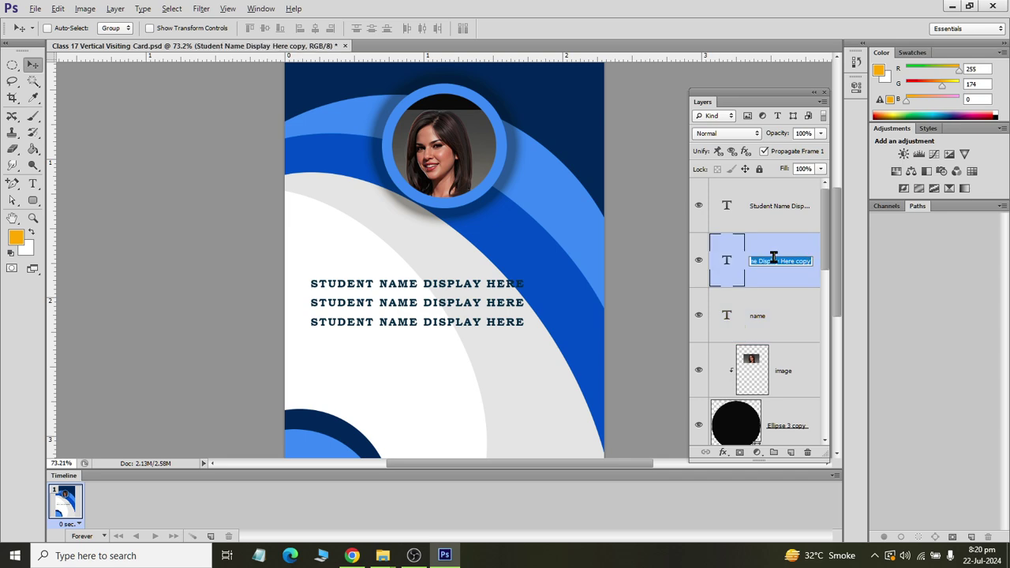
pyautogui.write('class')
pyautogui.press('Return')
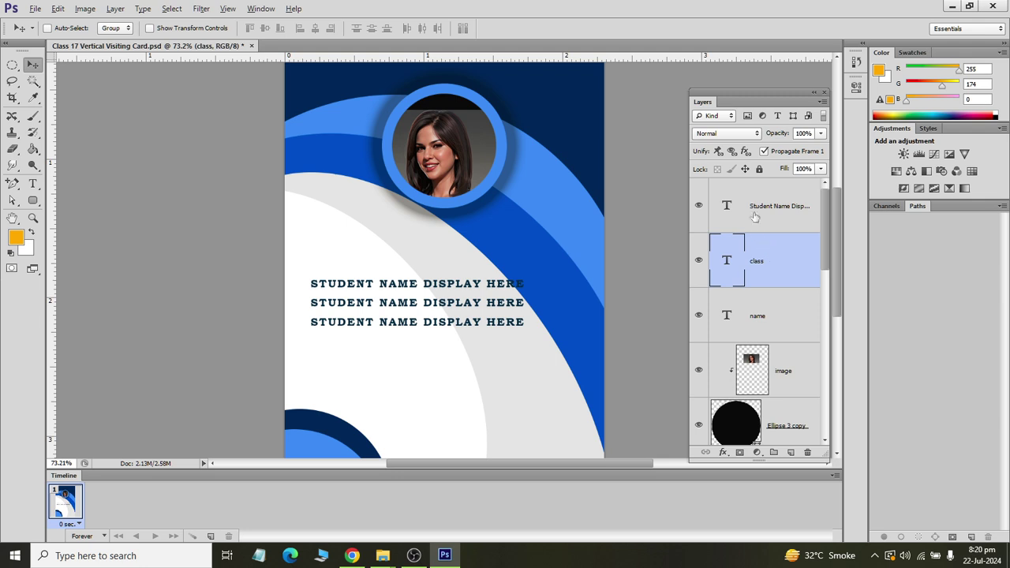
pyautogui.click(759, 208)
pyautogui.doubleClick(778, 206)
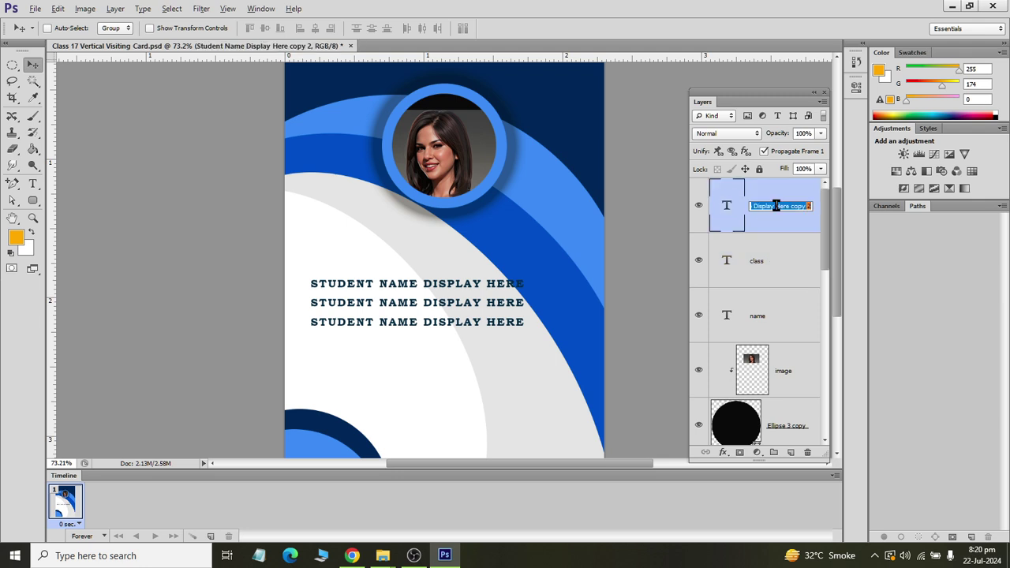
pyautogui.write('section')
pyautogui.press('Return')
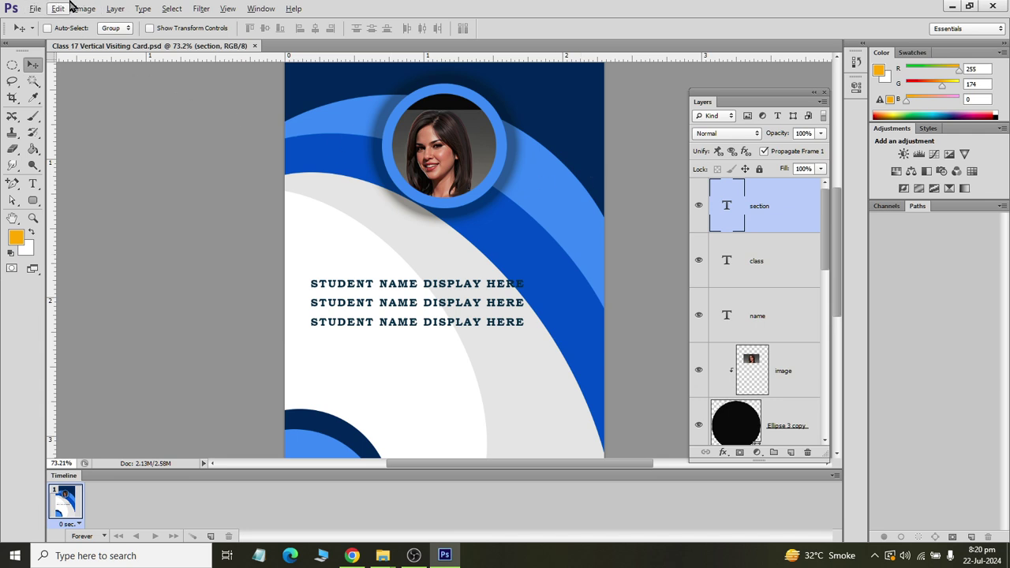
pyautogui.click(78, 8)
pyautogui.moveTo(111, 323)
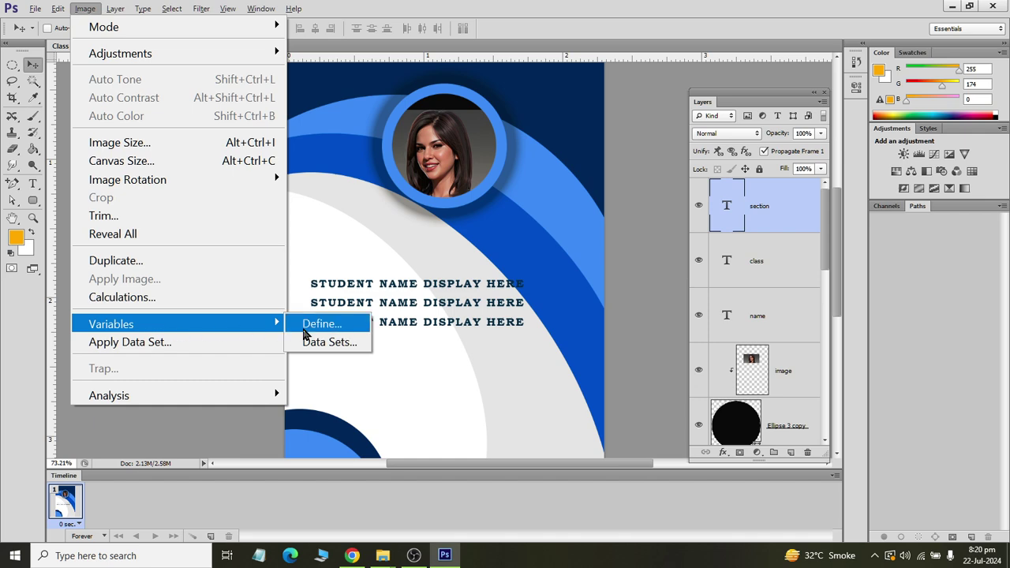
# - Define the image layer as a Pixel Replacement variable and the name layer as text variable 'name'
pyautogui.click(305, 330)
pyautogui.moveTo(158, 143); pyautogui.dragTo(355, 134)
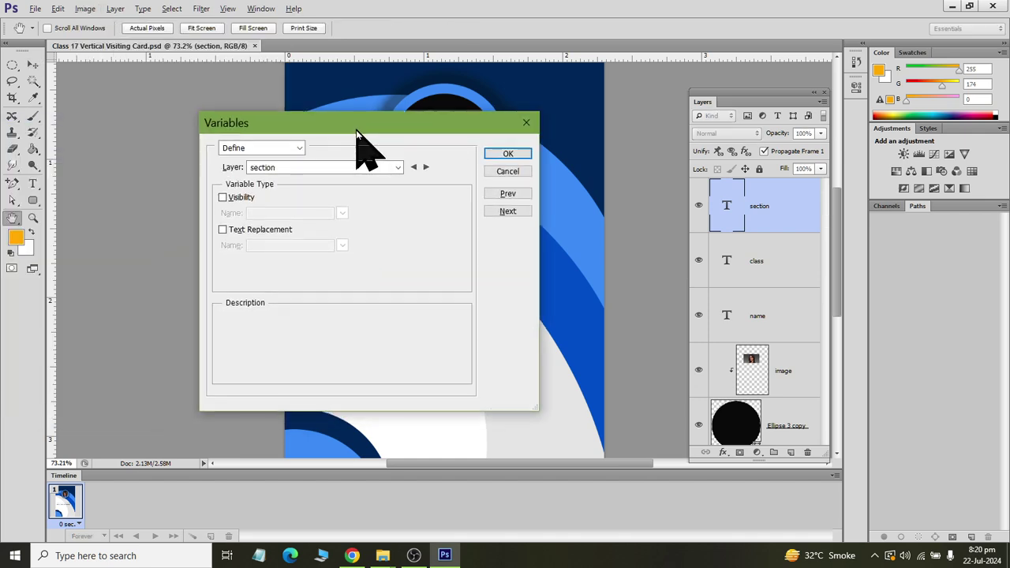
pyautogui.click(332, 167)
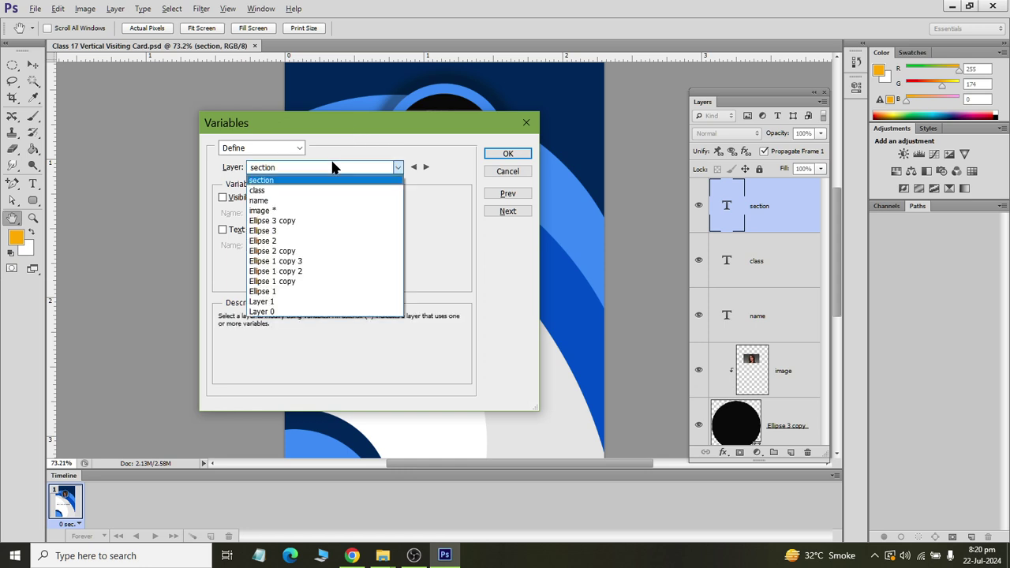
pyautogui.click(319, 210)
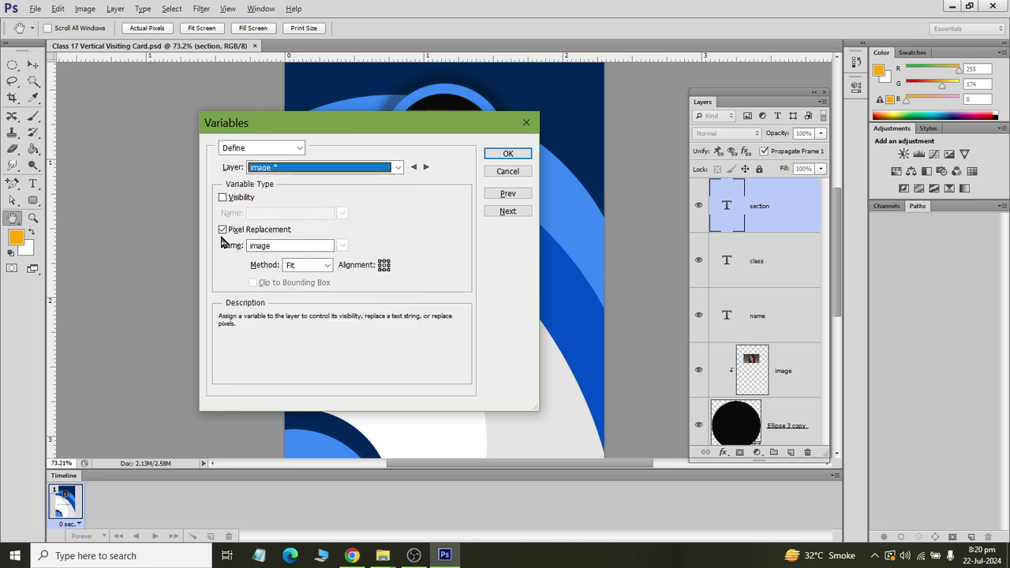
pyautogui.click(285, 245)
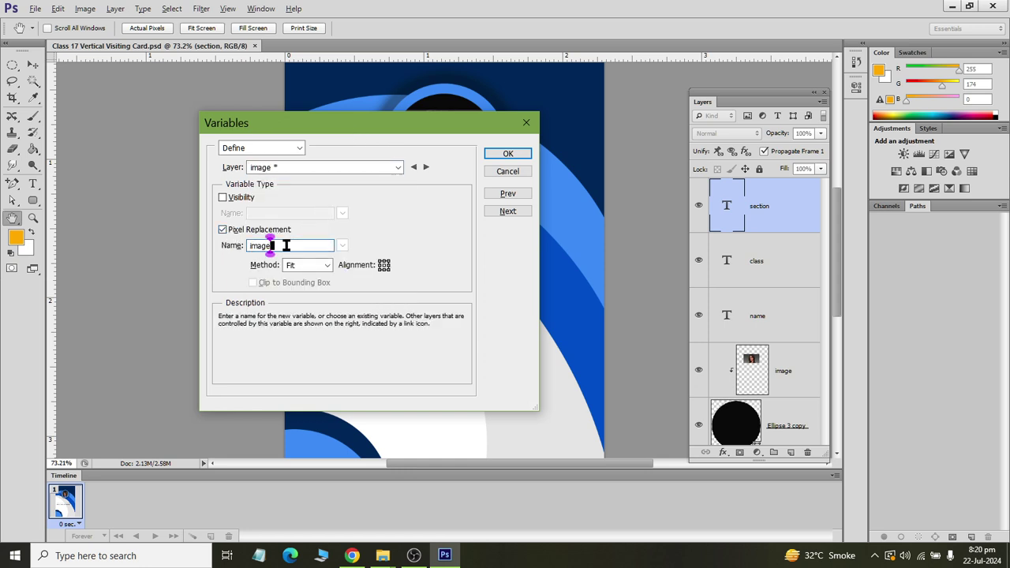
pyautogui.click(329, 167)
pyautogui.click(329, 200)
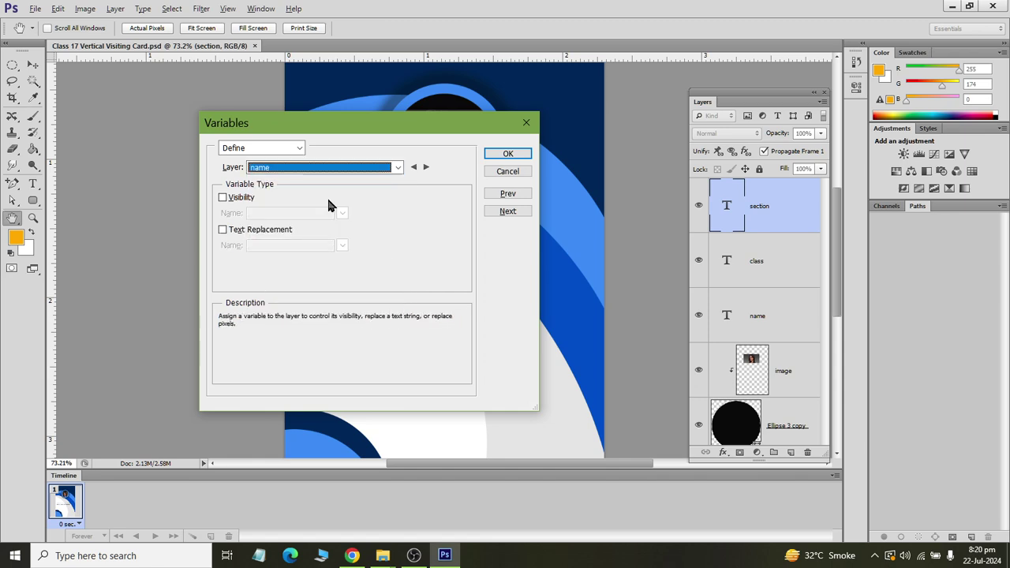
pyautogui.click(255, 229)
pyautogui.write('name')
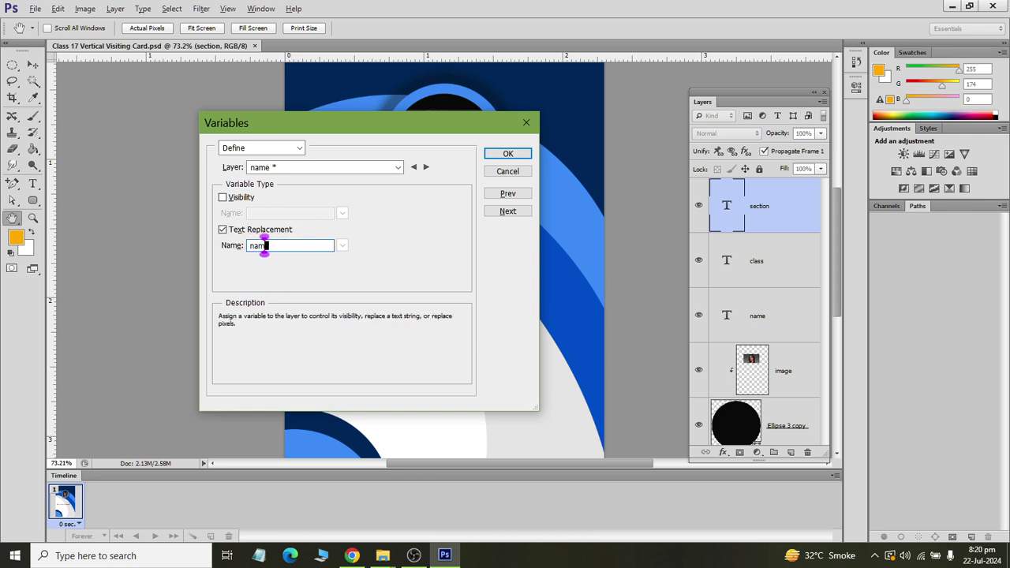
# - Make the class and section layers Text Replacement variables named class and section, and confirm
pyautogui.click(295, 171)
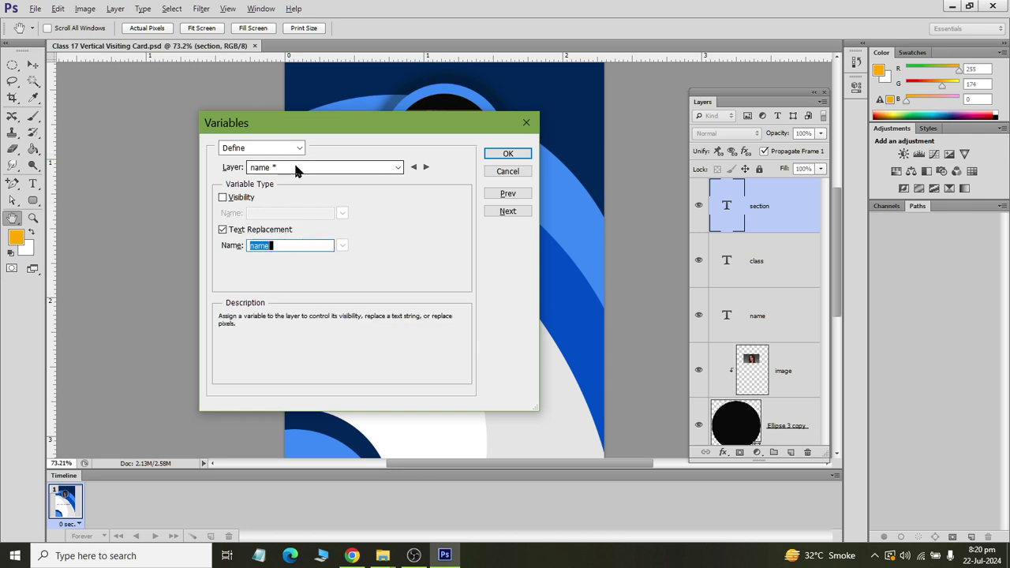
pyautogui.click(296, 192)
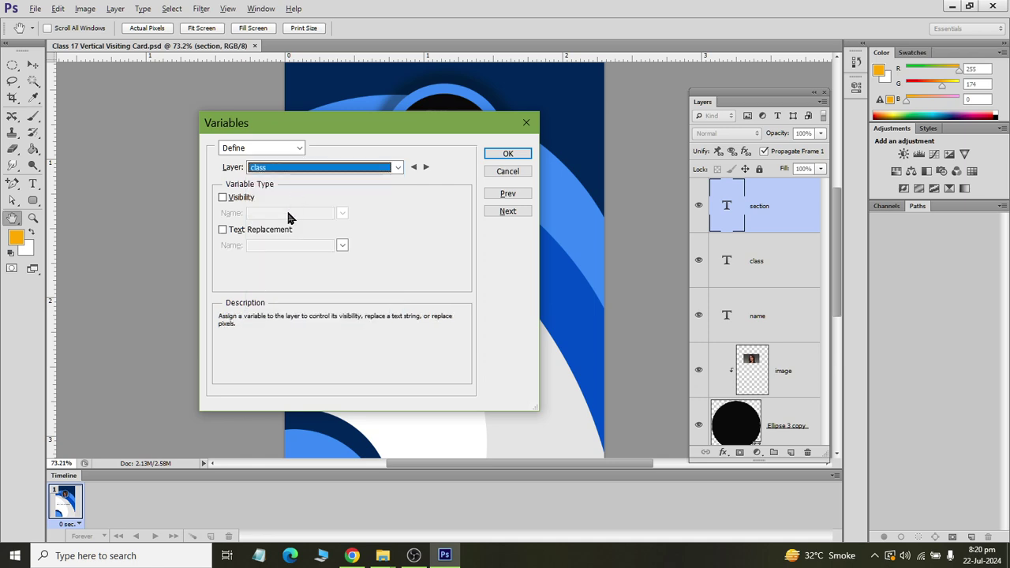
pyautogui.click(222, 228)
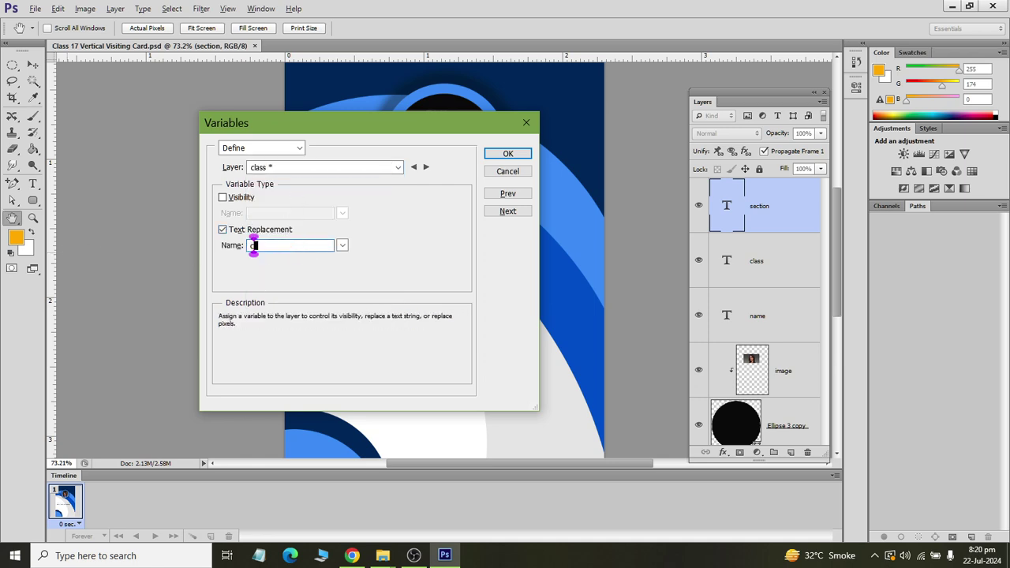
pyautogui.write('class')
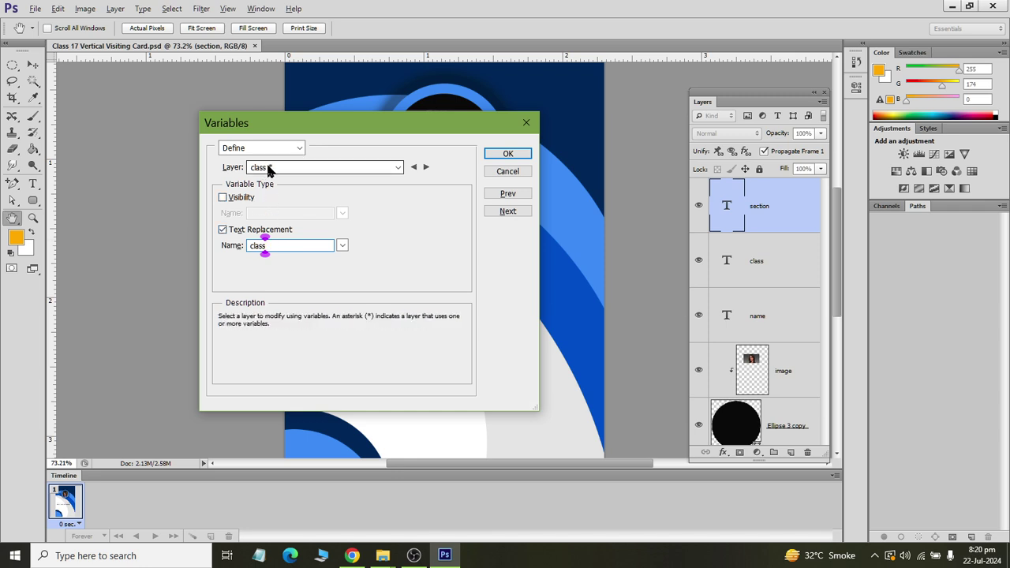
pyautogui.click(269, 169)
pyautogui.click(272, 178)
pyautogui.click(268, 229)
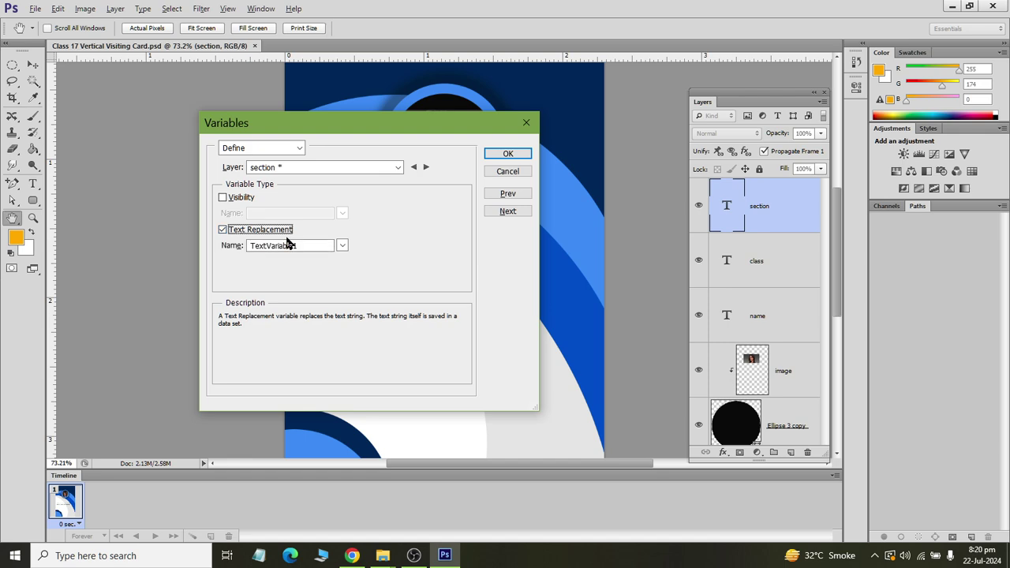
pyautogui.doubleClick(307, 242)
pyautogui.write('sec')
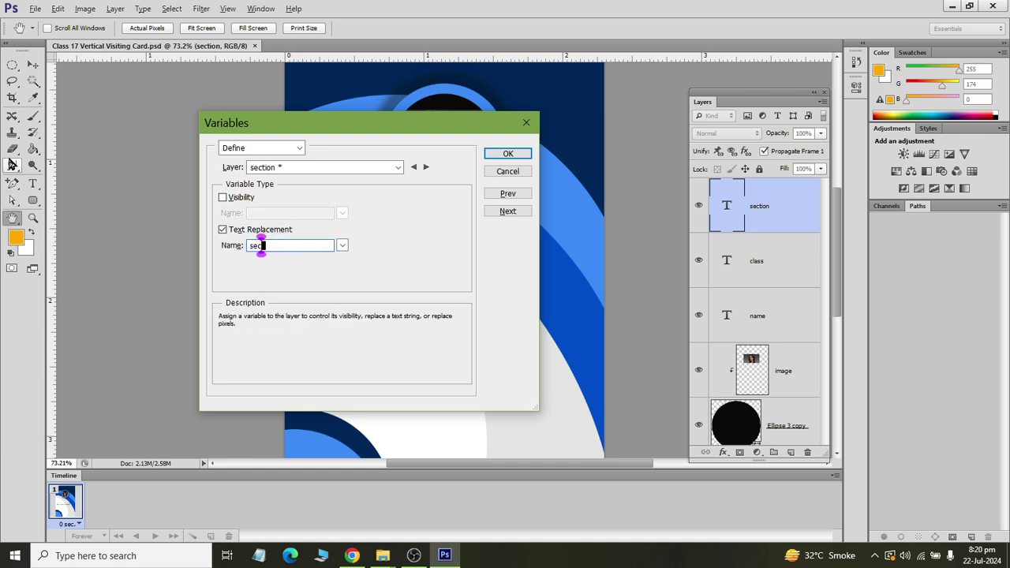
pyautogui.write('tion')
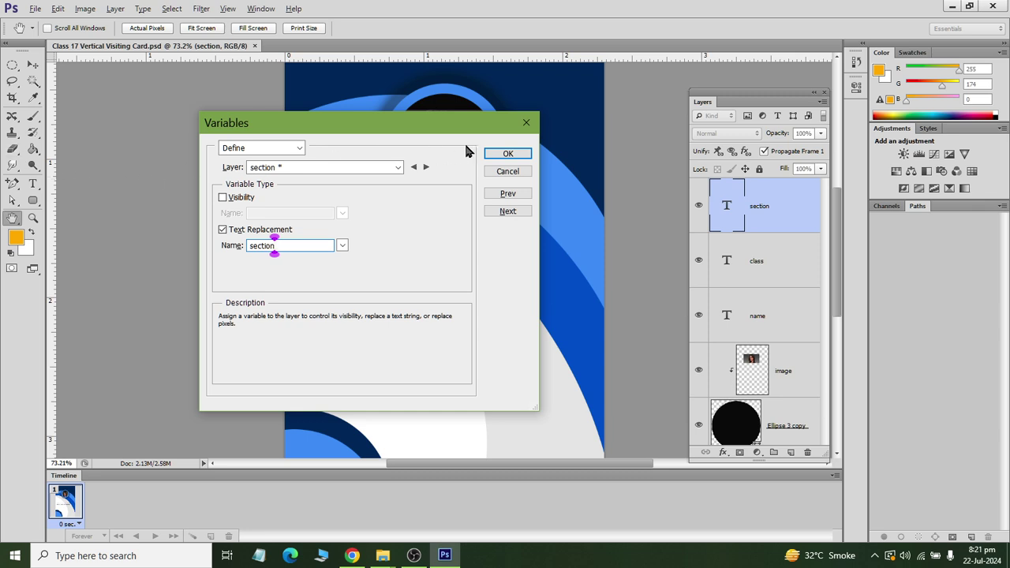
pyautogui.click(509, 154)
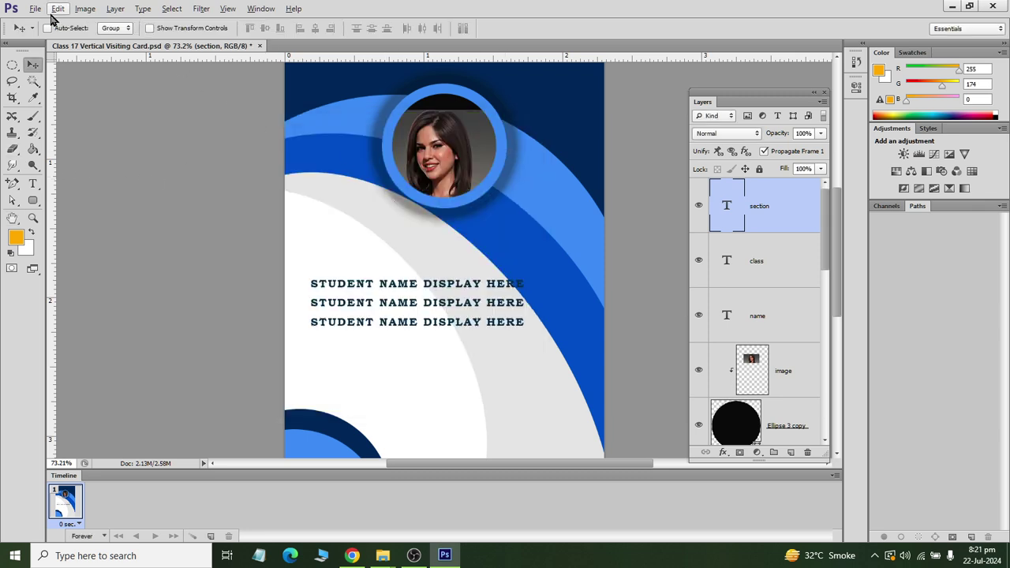
# - Start a Data Sets import and browse to the Documents\Ps Files folder
pyautogui.click(85, 10)
pyautogui.moveTo(112, 324)
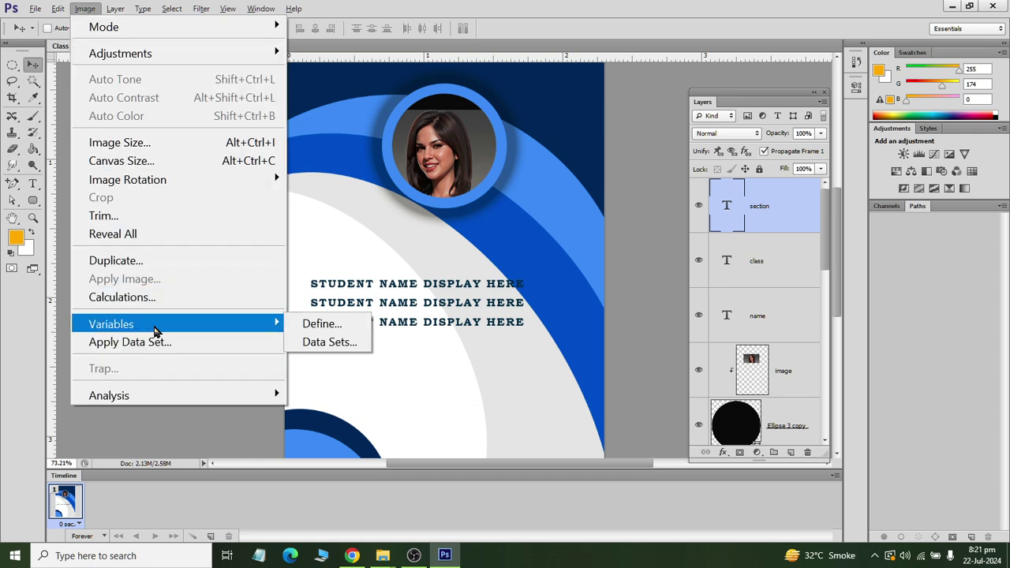
pyautogui.click(320, 343)
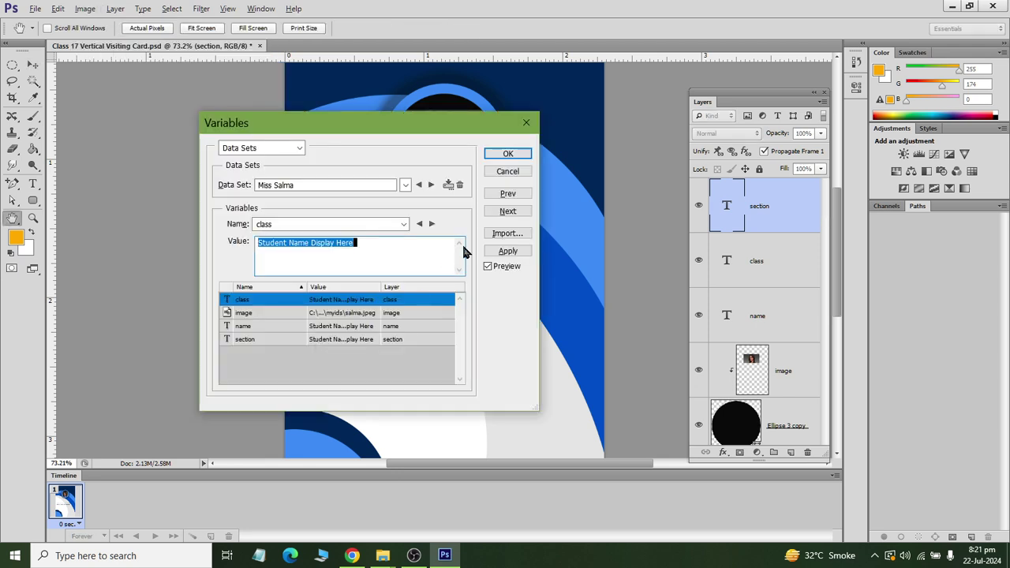
pyautogui.click(498, 233)
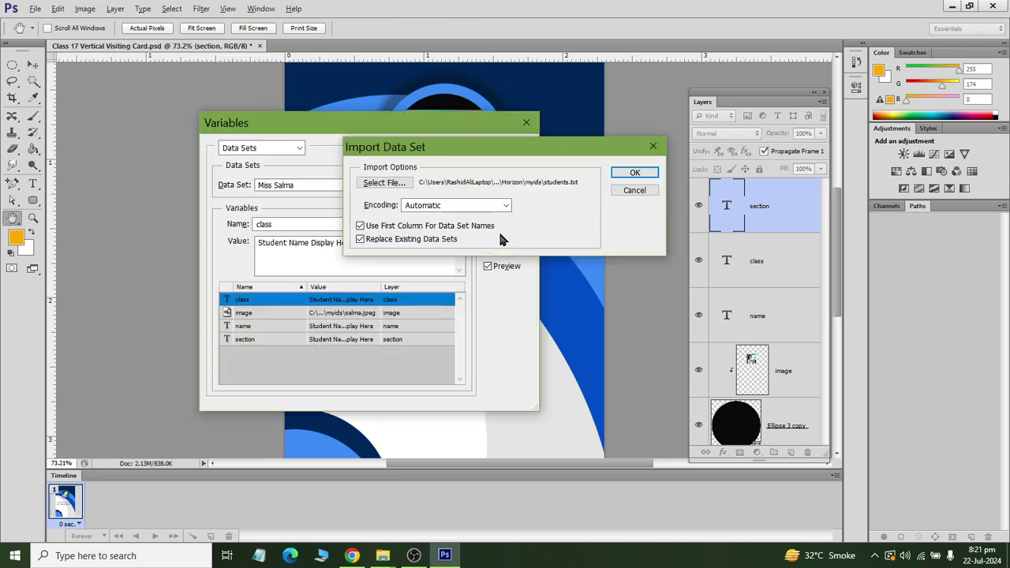
pyautogui.click(408, 189)
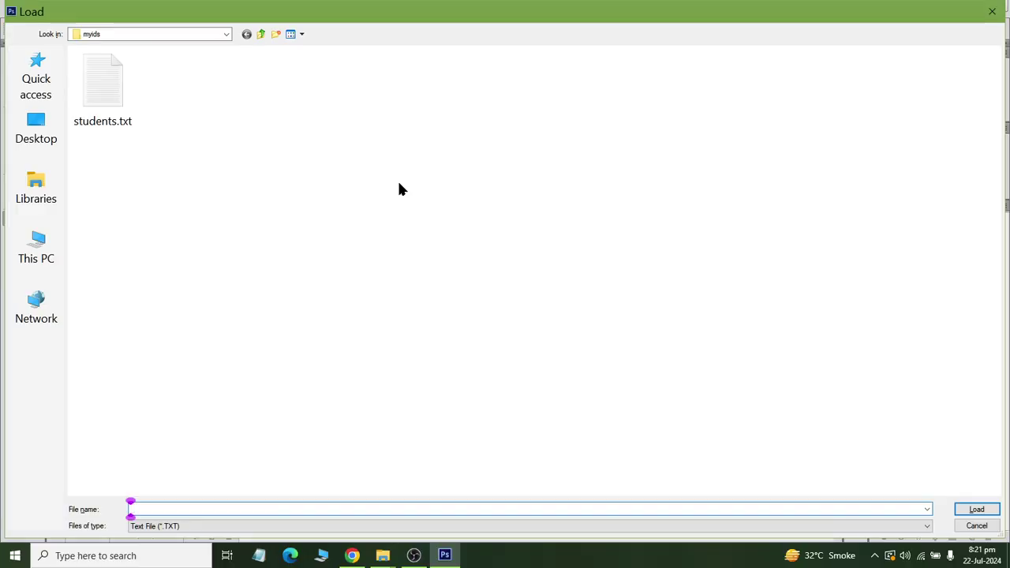
pyautogui.click(89, 35)
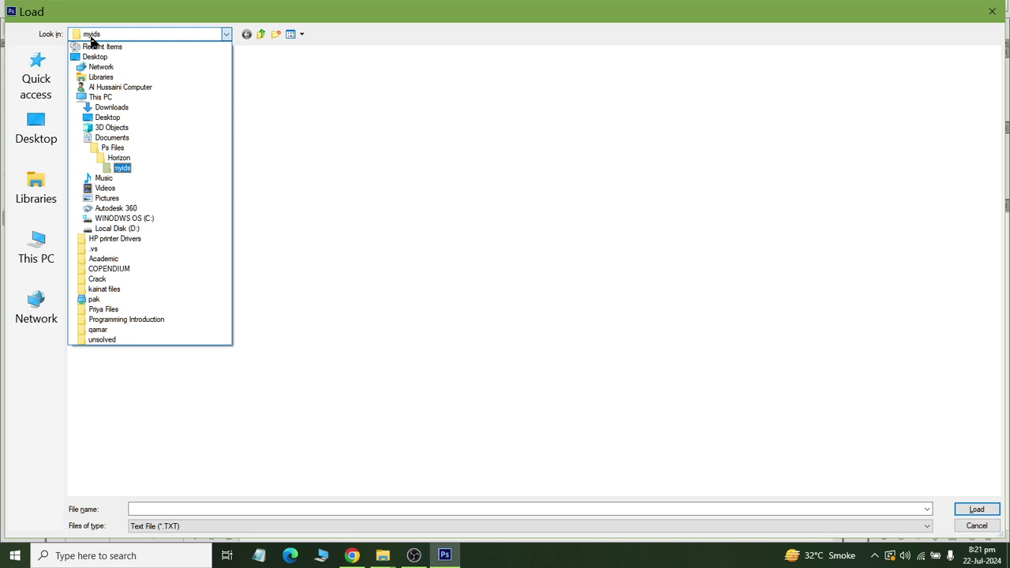
pyautogui.click(121, 114)
pyautogui.click(106, 34)
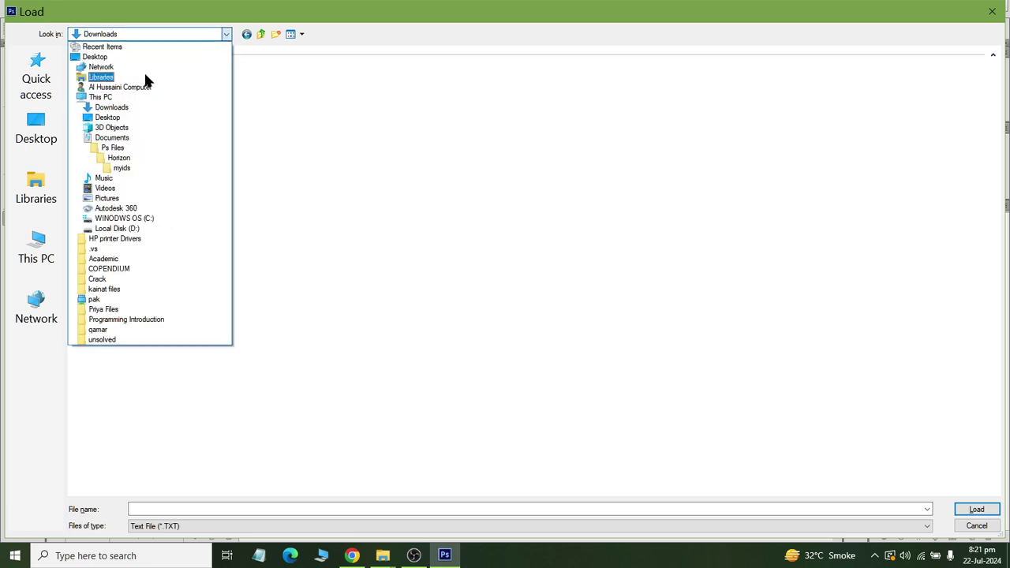
pyautogui.click(146, 76)
pyautogui.doubleClick(316, 75)
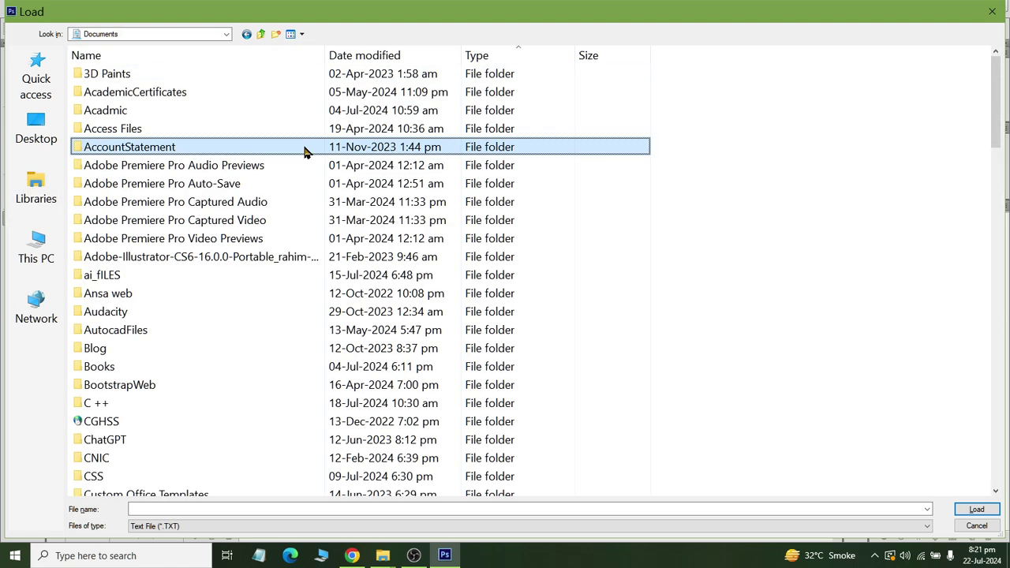
pyautogui.scroll(-15, 306, 150)
pyautogui.doubleClick(306, 152)
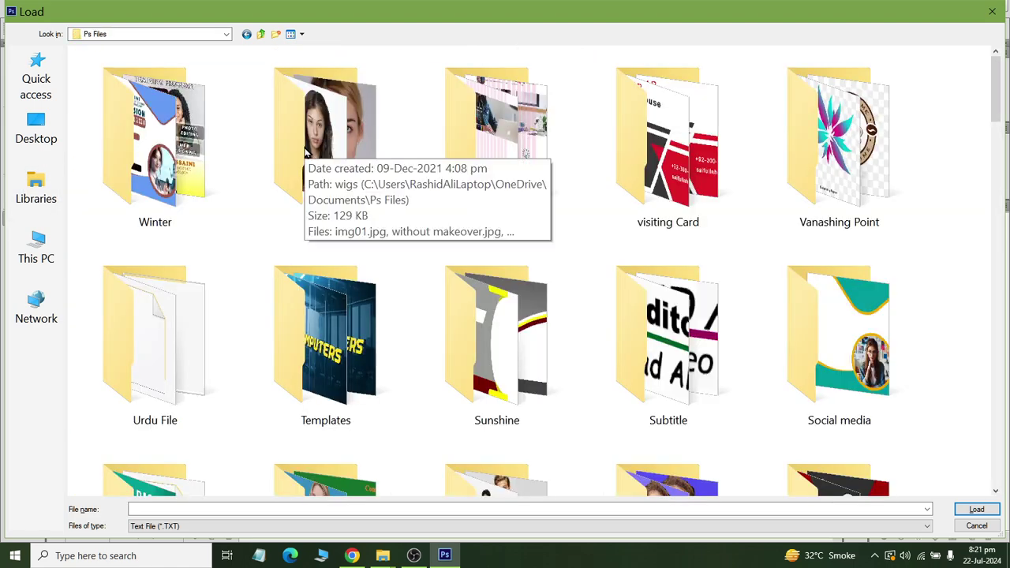
# - Load students.txt from Novice\Visiting Card and import it as the card's data sets
pyautogui.write('n')
pyautogui.press('Return')
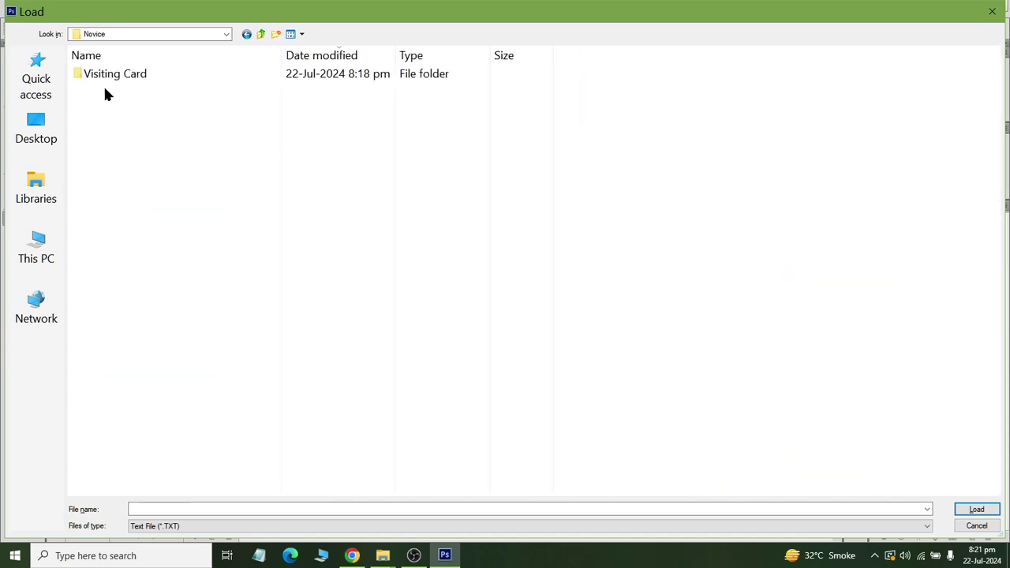
pyautogui.doubleClick(109, 73)
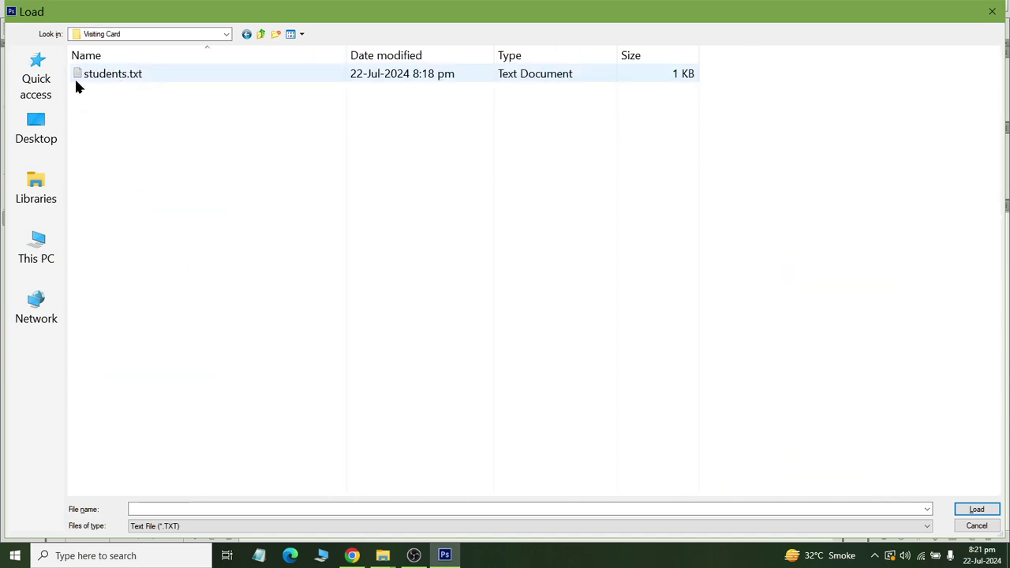
pyautogui.click(120, 78)
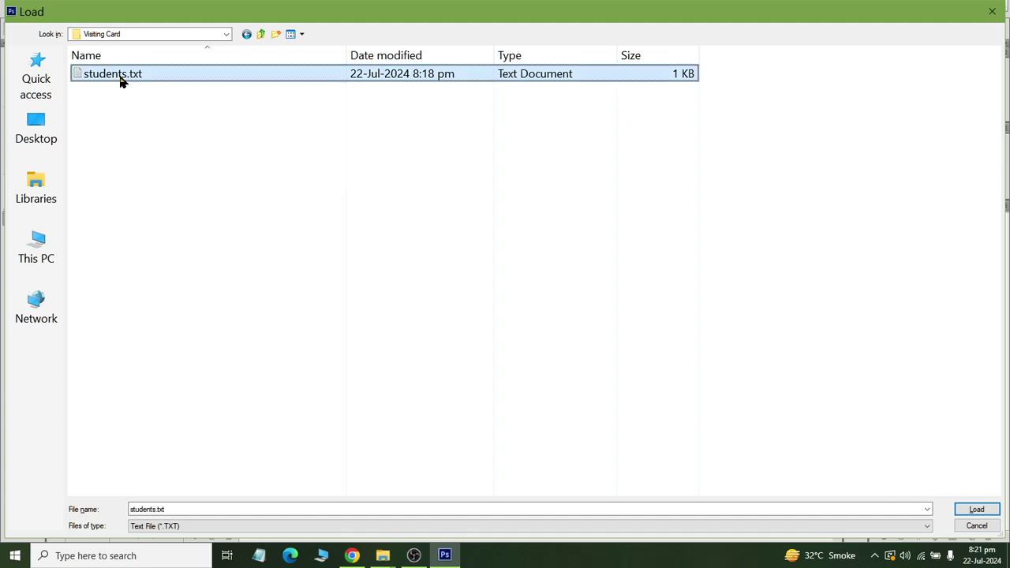
pyautogui.click(974, 510)
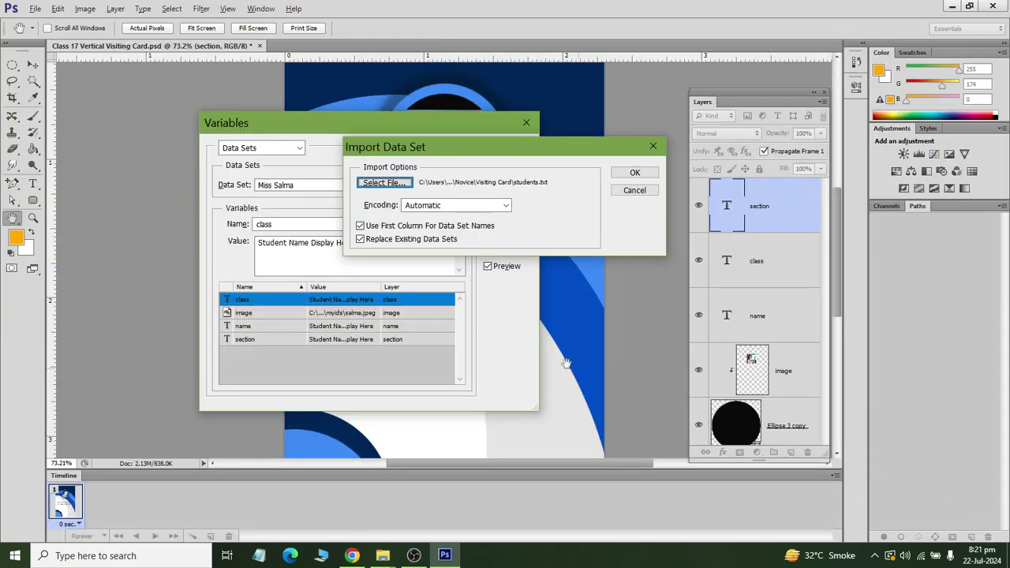
pyautogui.click(633, 173)
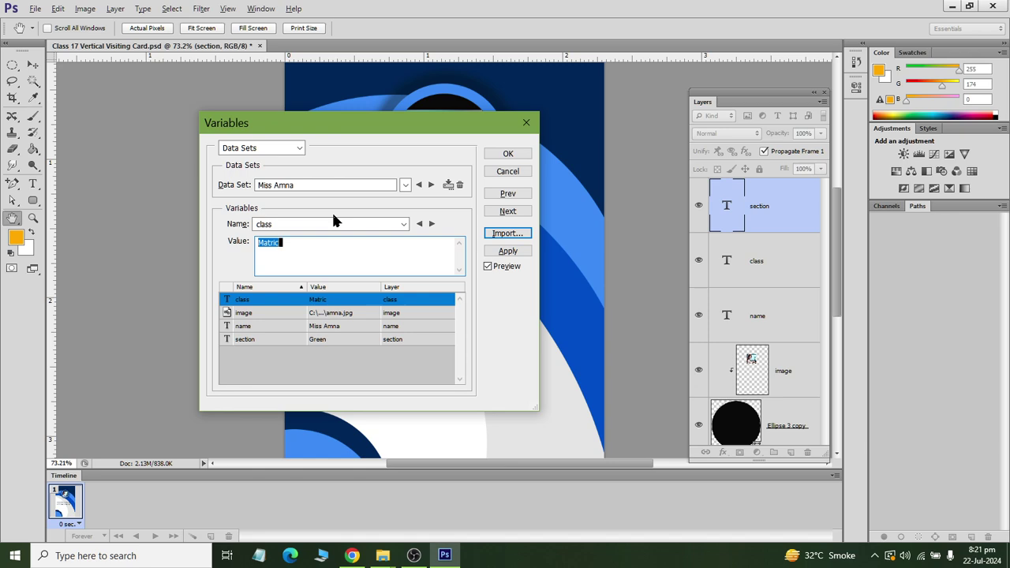
pyautogui.click(508, 153)
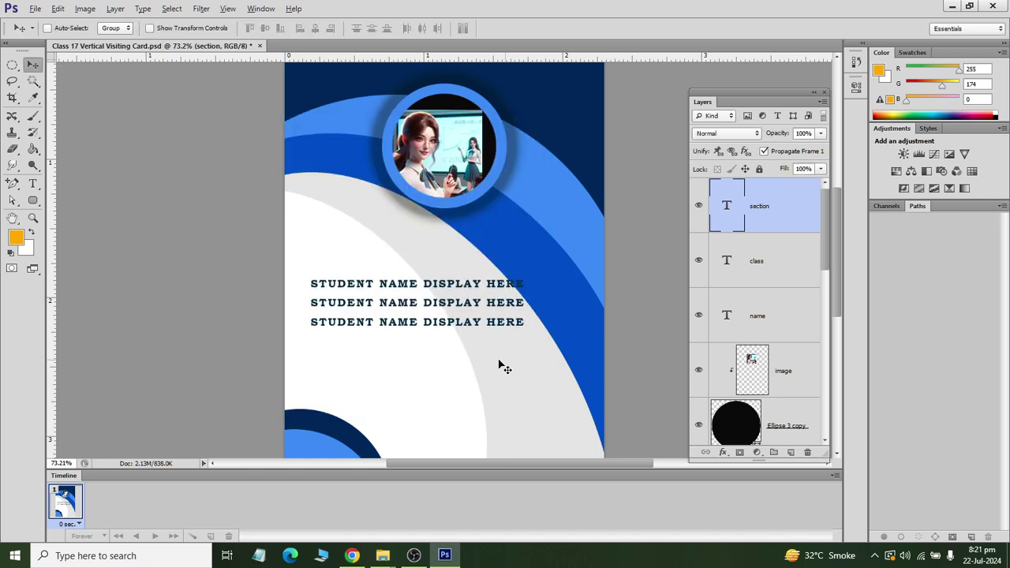
# - Preview the student data sets, apply the fourth (MATRIC, GREEN), and save the card
pyautogui.click(85, 8)
pyautogui.moveTo(111, 324)
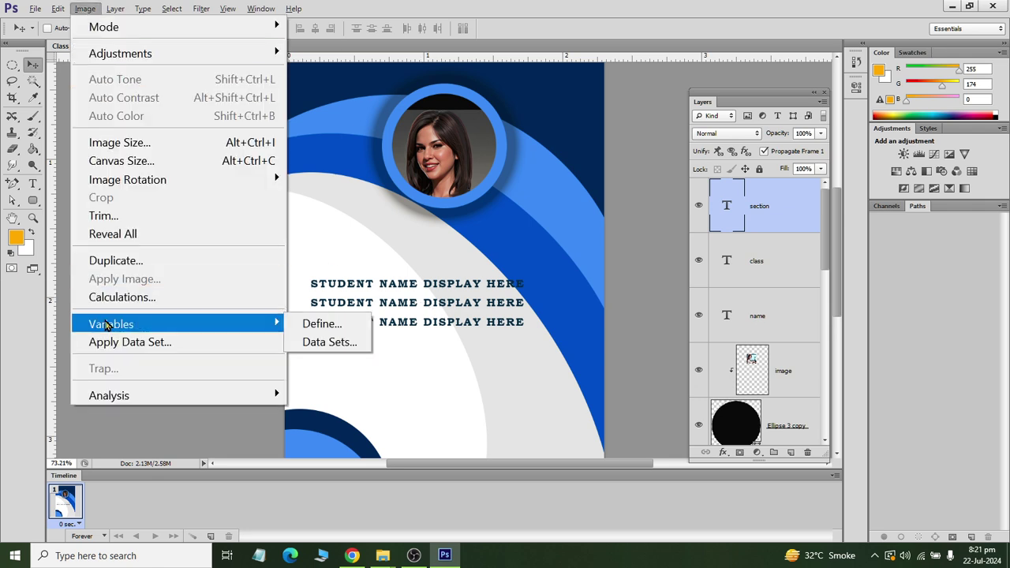
pyautogui.click(161, 342)
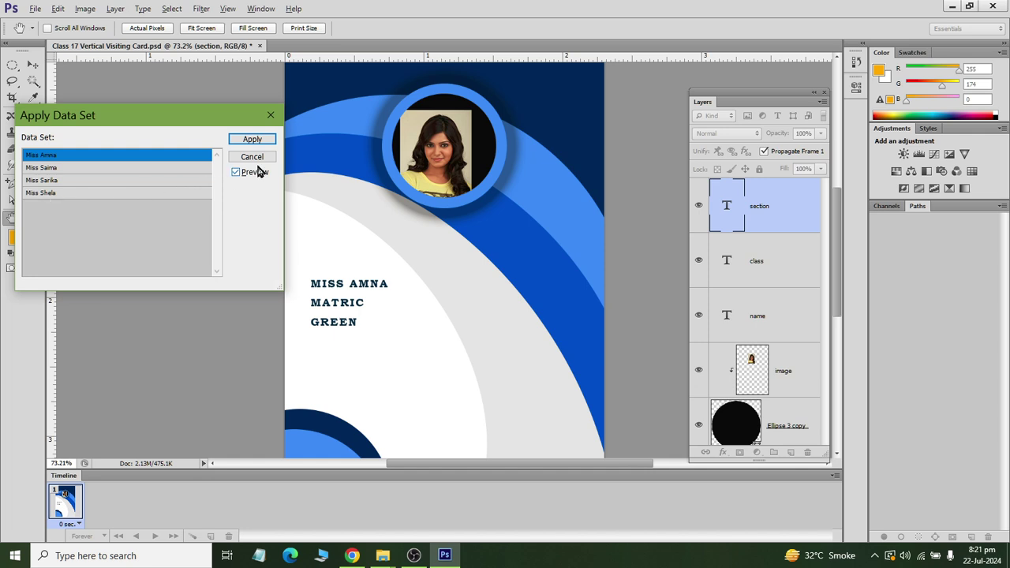
pyautogui.click(158, 168)
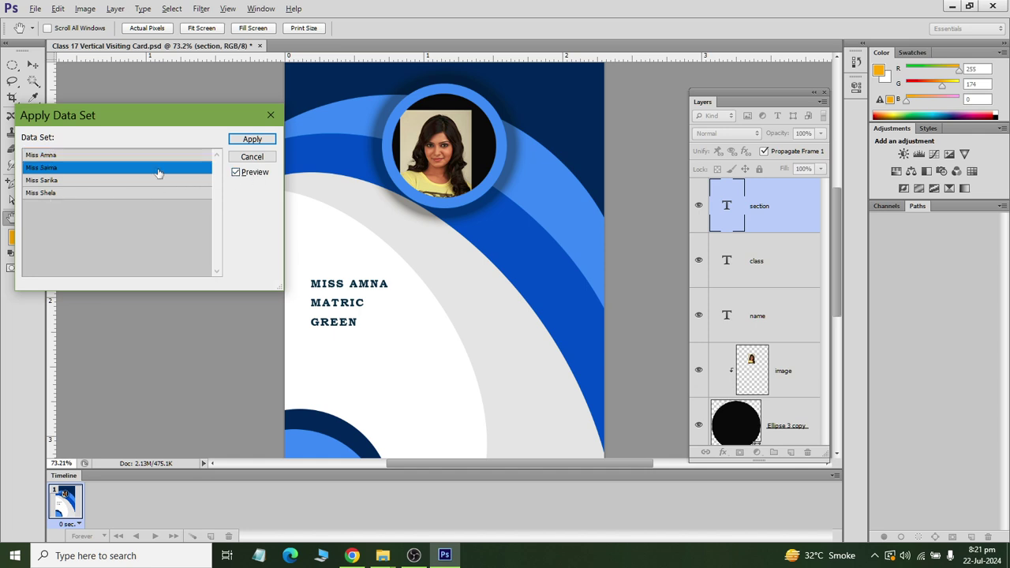
pyautogui.click(164, 182)
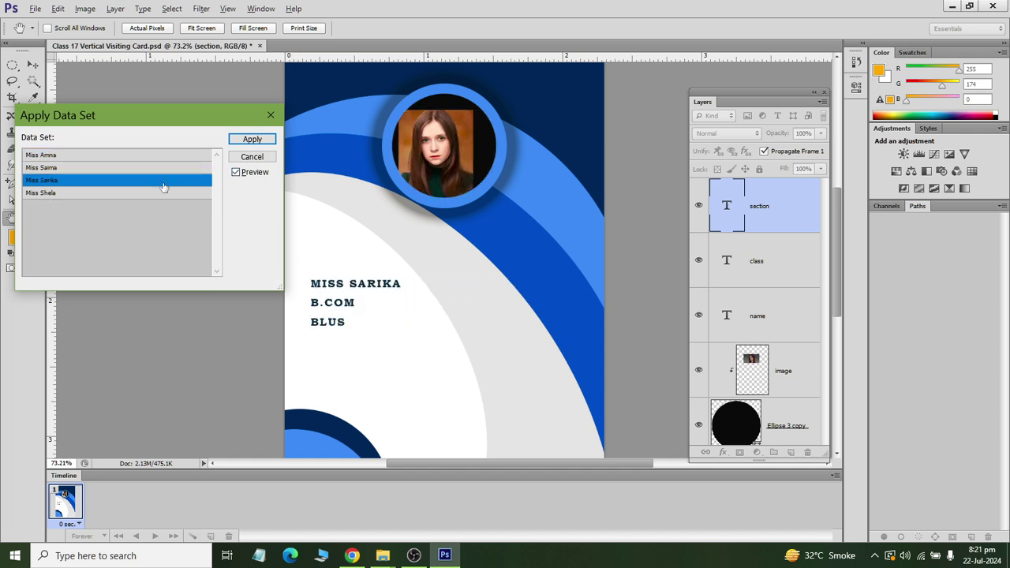
pyautogui.click(163, 194)
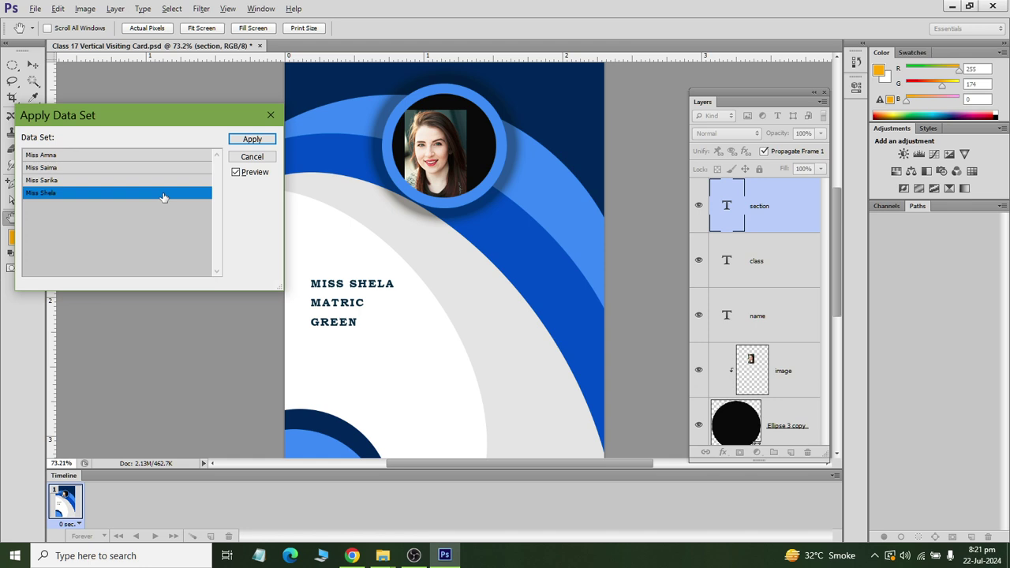
pyautogui.click(252, 138)
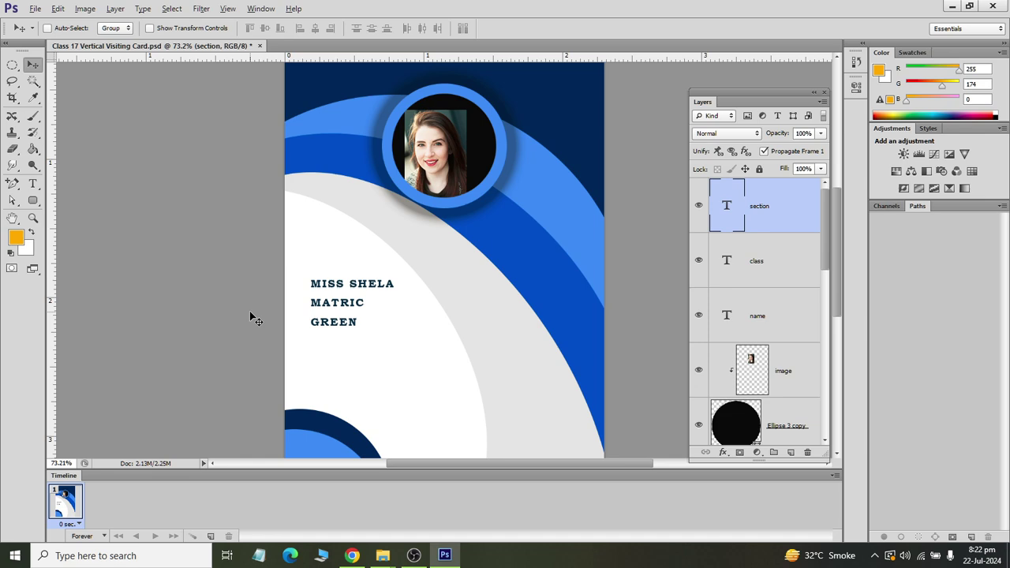
pyautogui.hotkey('ctrl', 's')
# - In the Visiting Card folder, rename Passport Size.jpg to shahrukh.jpg
pyautogui.hotkey('alt', 'Tab')
pyautogui.hotkey('alt', 'Tab')
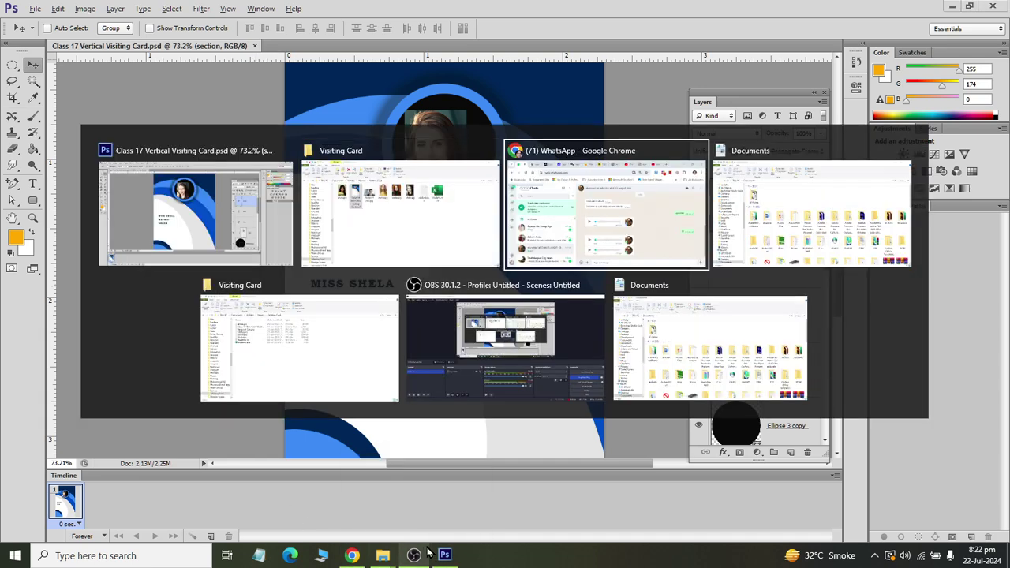
pyautogui.hotkey('alt', 'shift', 'Tab')
pyautogui.hotkey('alt', 'Tab')
pyautogui.hotkey('alt', 'Tab')
pyautogui.hotkey('alt', 'Tab')
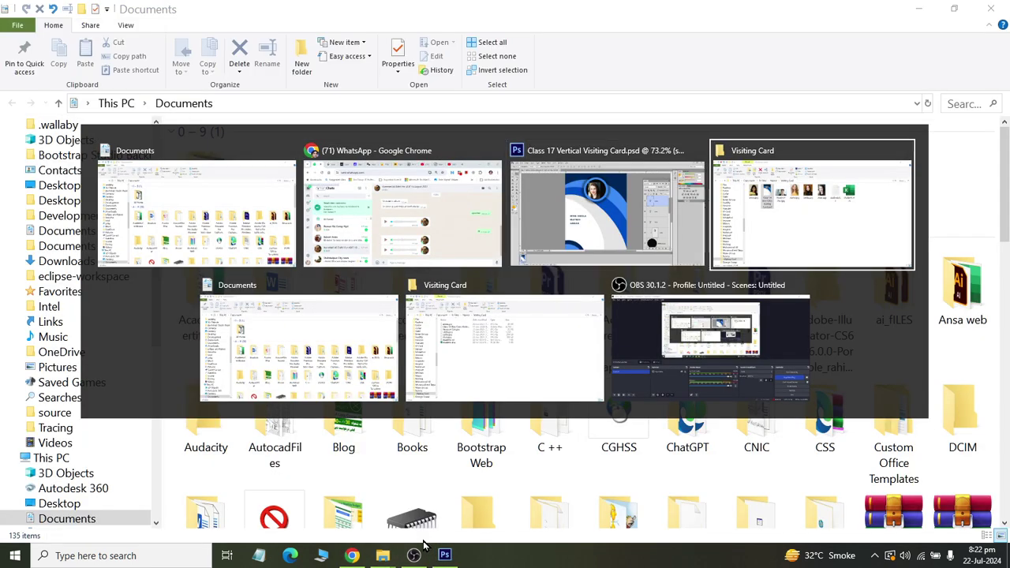
pyautogui.click(331, 185)
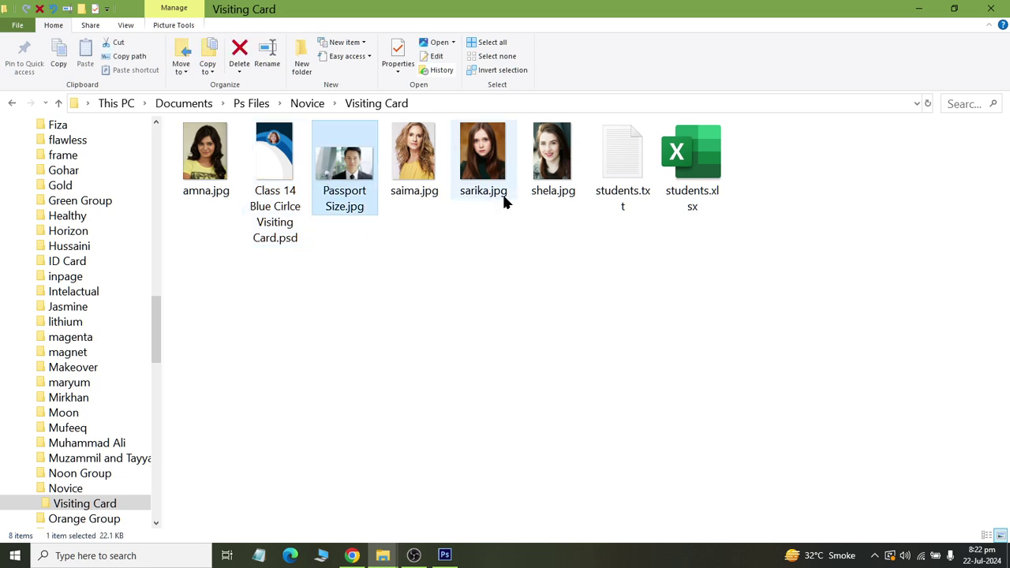
pyautogui.press('F2')
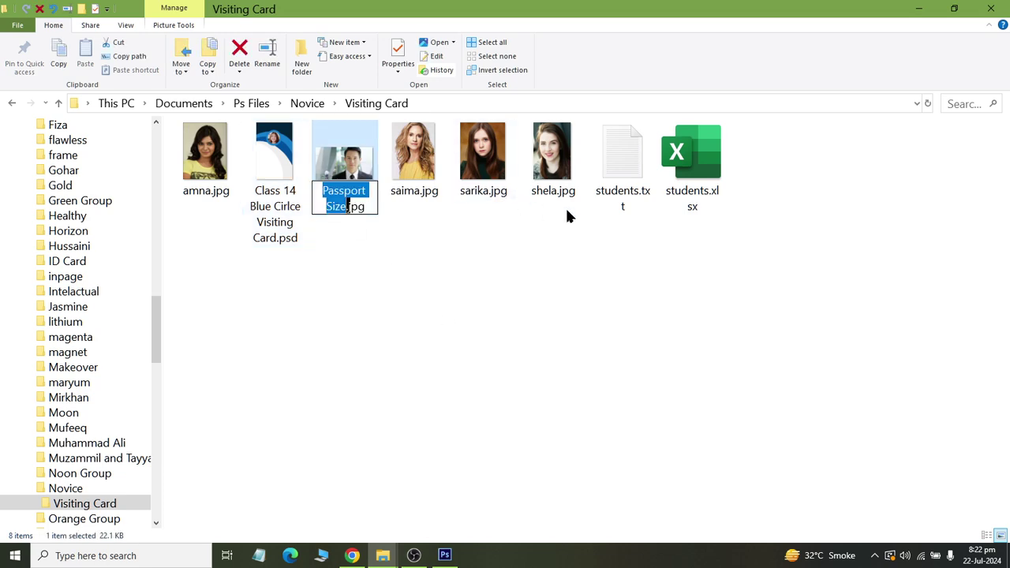
pyautogui.write('shahru')
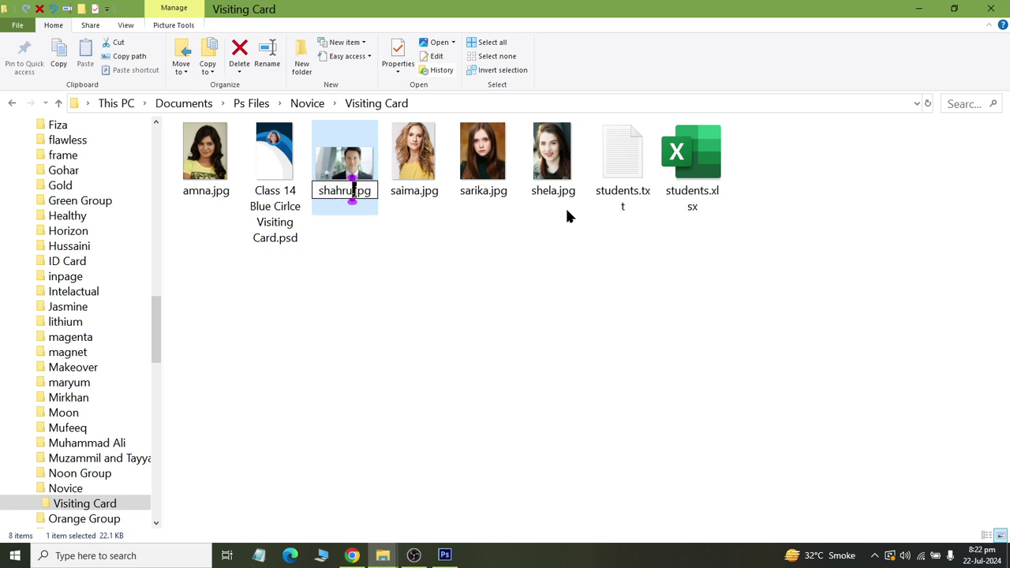
pyautogui.write('kh')
pyautogui.press('Return')
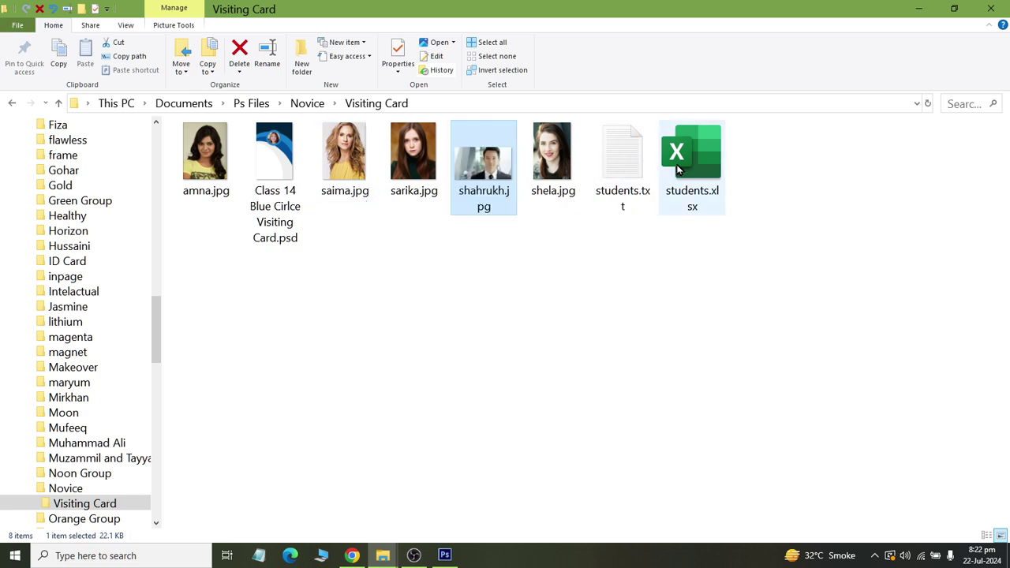
# - Open students.xlsx and enter the new student's full name, class Inter and section Red in row 6
pyautogui.click(685, 161)
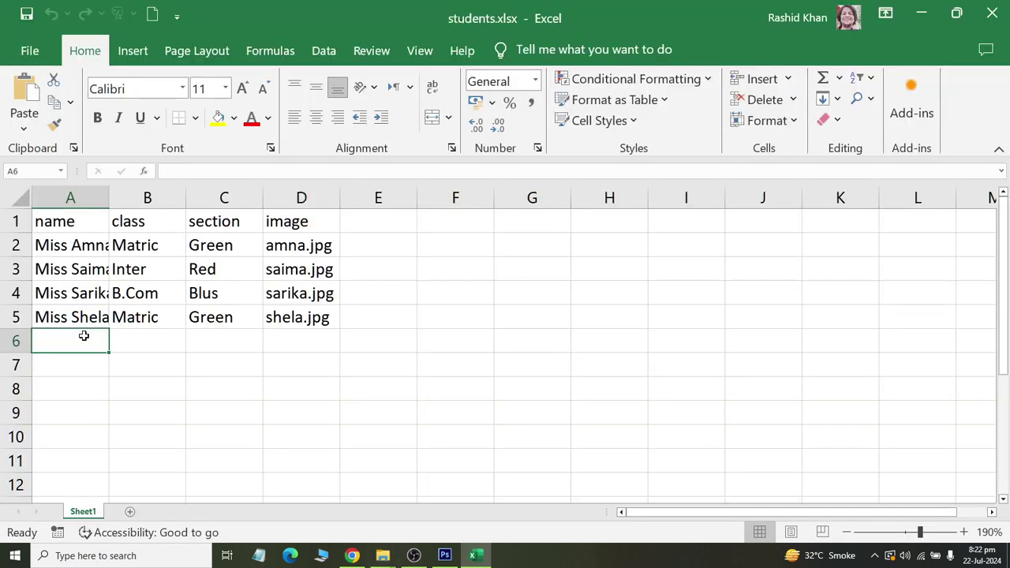
pyautogui.write('Mr. Shah')
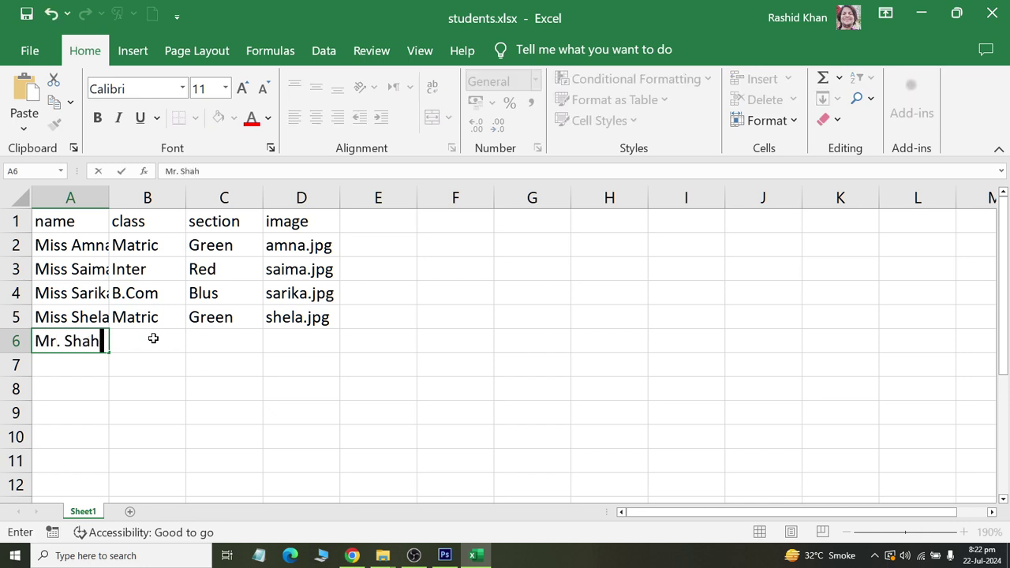
pyautogui.write('rukh ')
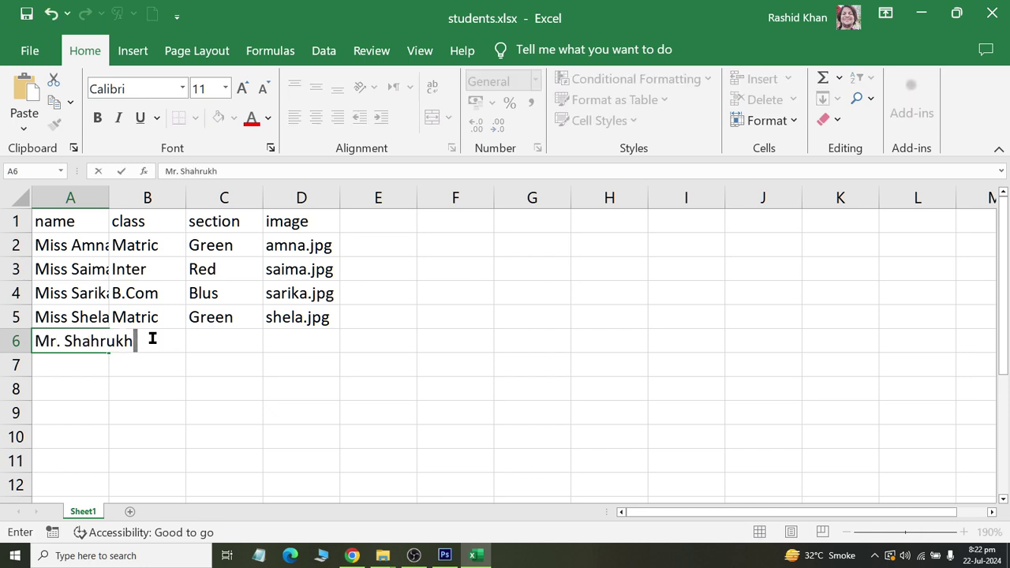
pyautogui.write('Khan')
pyautogui.press('Tab')
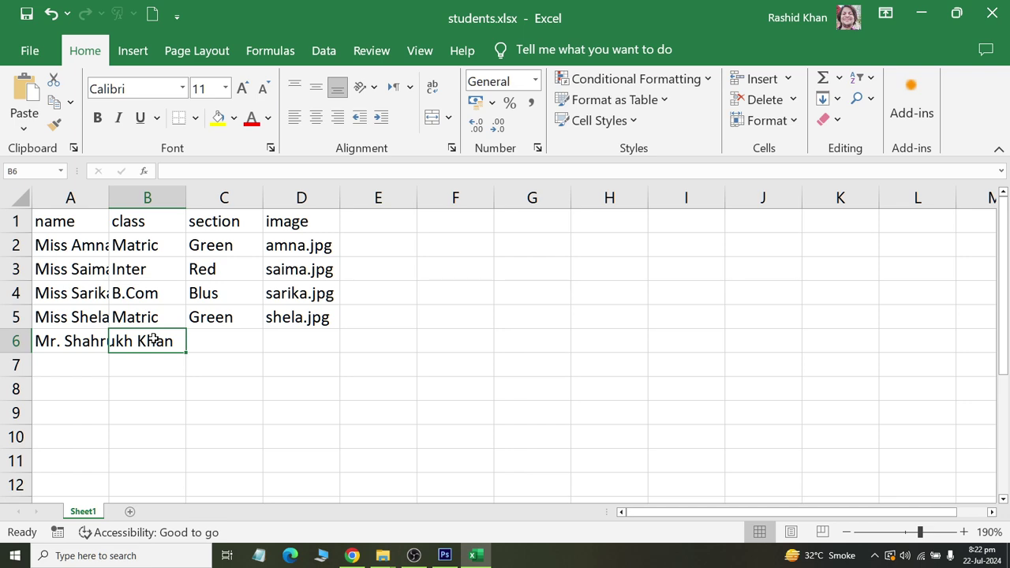
pyautogui.write('Inter')
pyautogui.press('Tab')
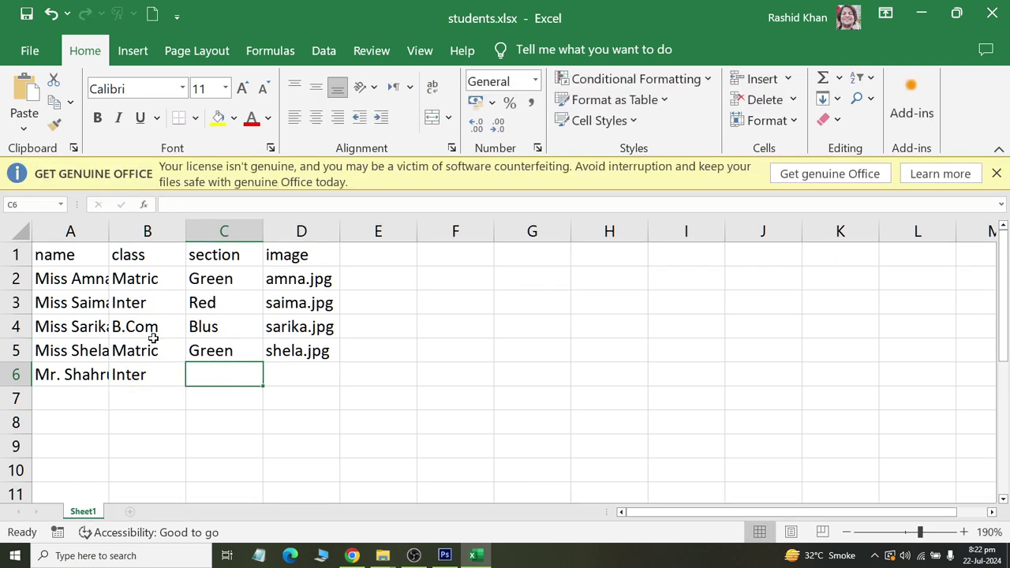
pyautogui.write('Red')
pyautogui.press('Tab')
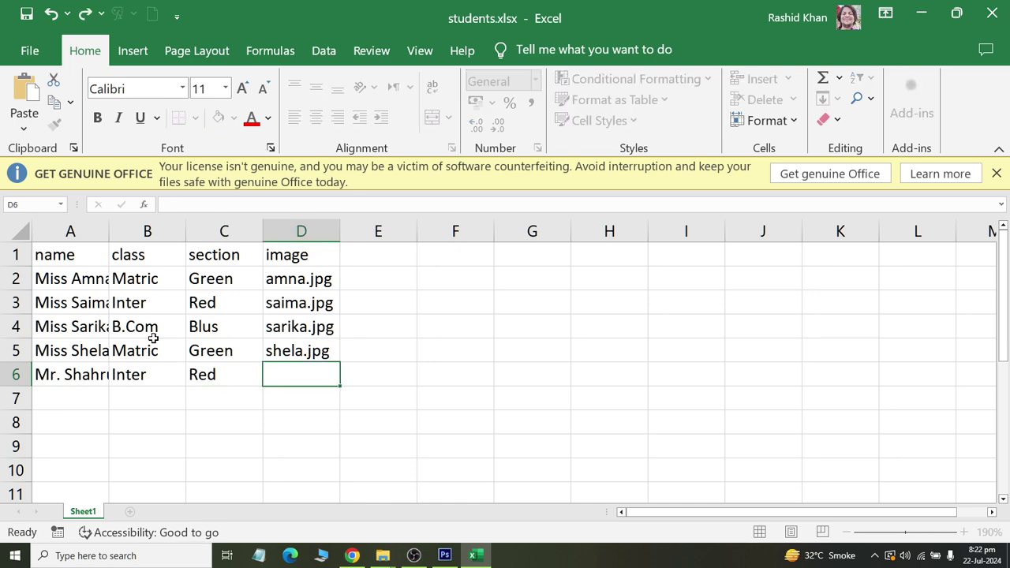
# - Copy the shahrukh.jpg file name from Explorer and paste it into cell D6
pyautogui.hotkey('alt', 'Tab')
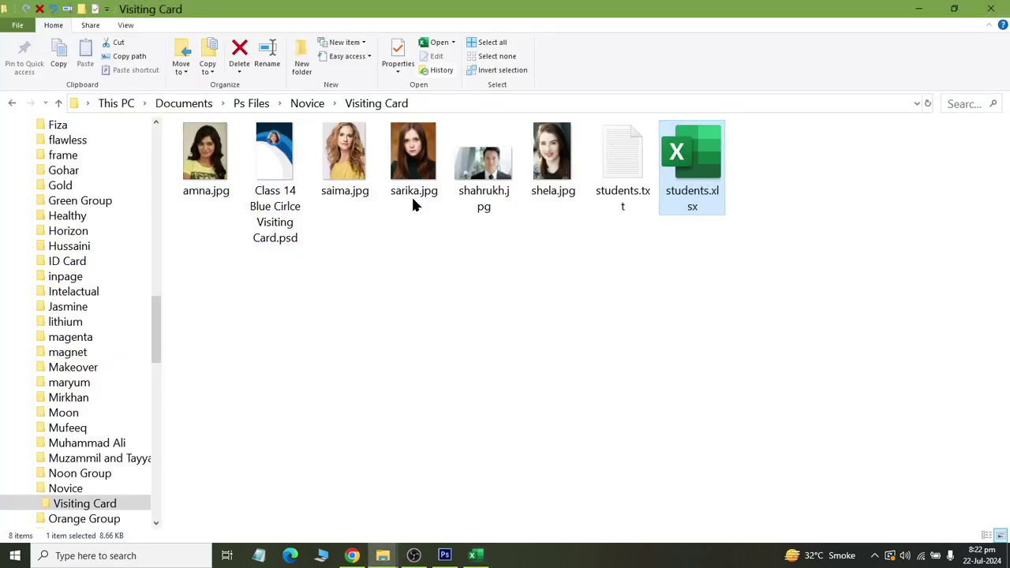
pyautogui.click(481, 170)
pyautogui.press('F2')
pyautogui.hotkey('ctrl', 'a')
pyautogui.hotkey('ctrl', 'c')
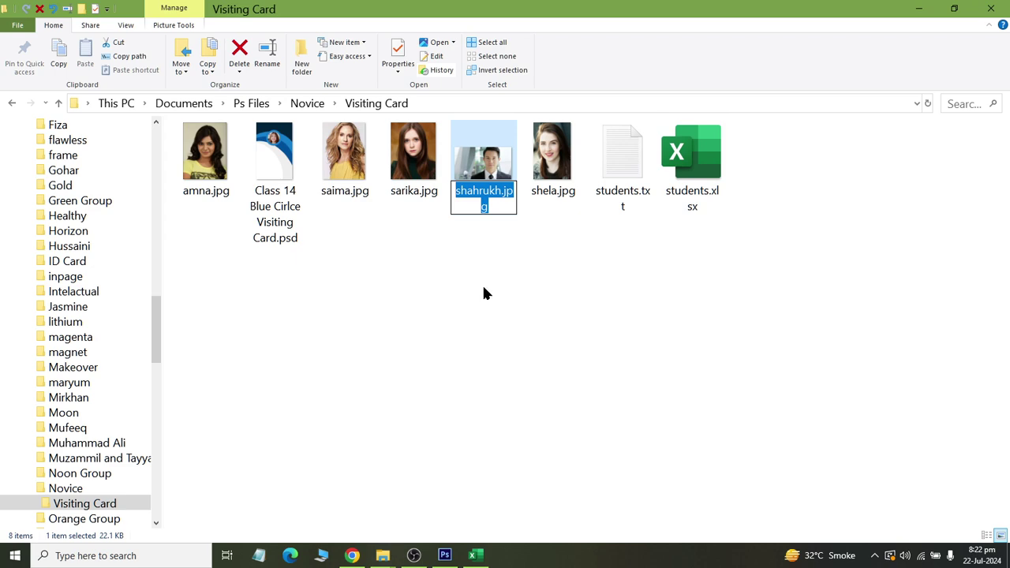
pyautogui.hotkey('alt', 'Tab')
pyautogui.hotkey('ctrl', 'v')
pyautogui.press('Escape')
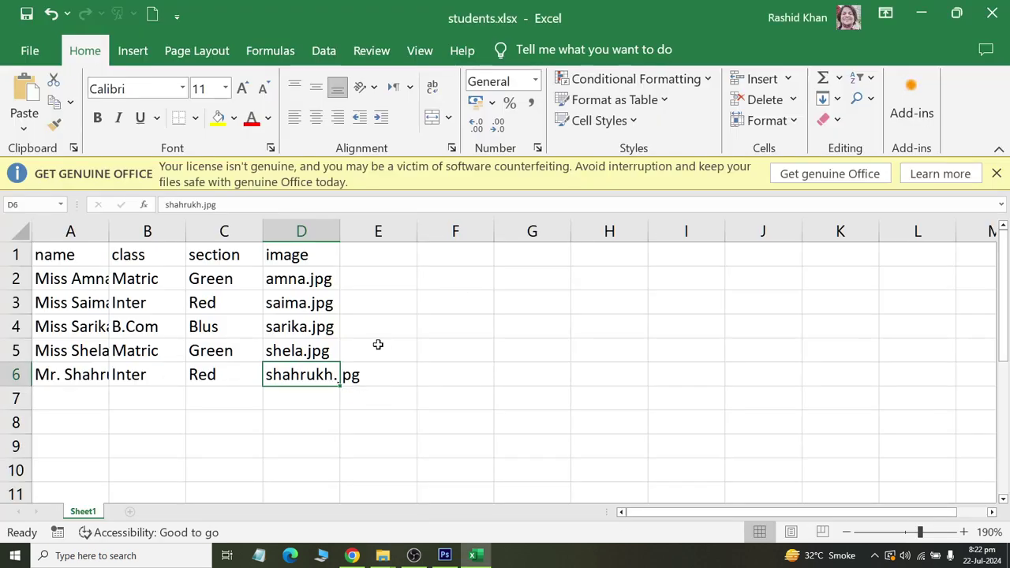
# - Save the sheet as Text (Tab delimited), overwriting the existing students.txt
pyautogui.click(29, 51)
pyautogui.click(57, 416)
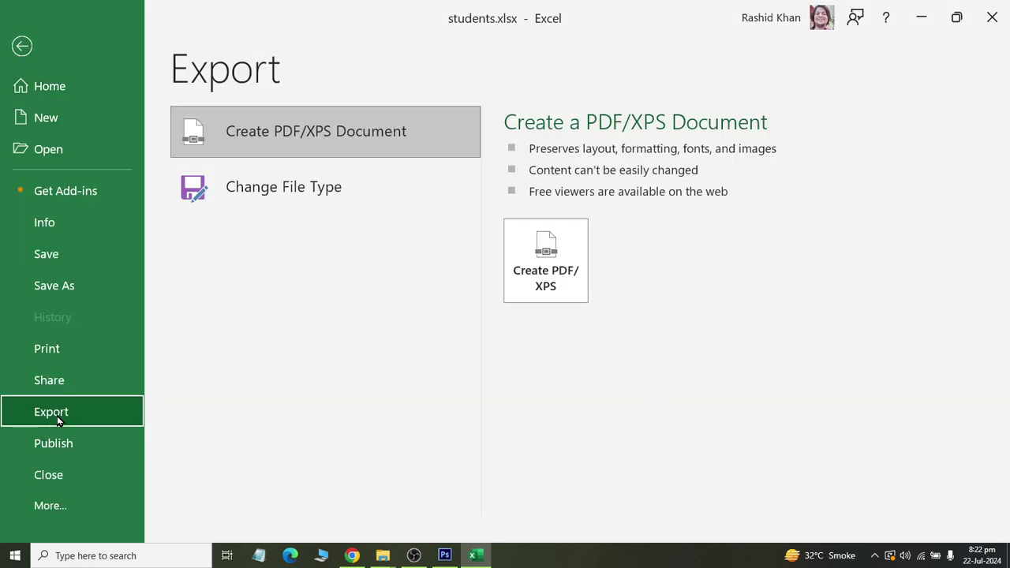
pyautogui.click(284, 203)
pyautogui.scroll(-2, 587, 286)
pyautogui.scroll(-2, 616, 442)
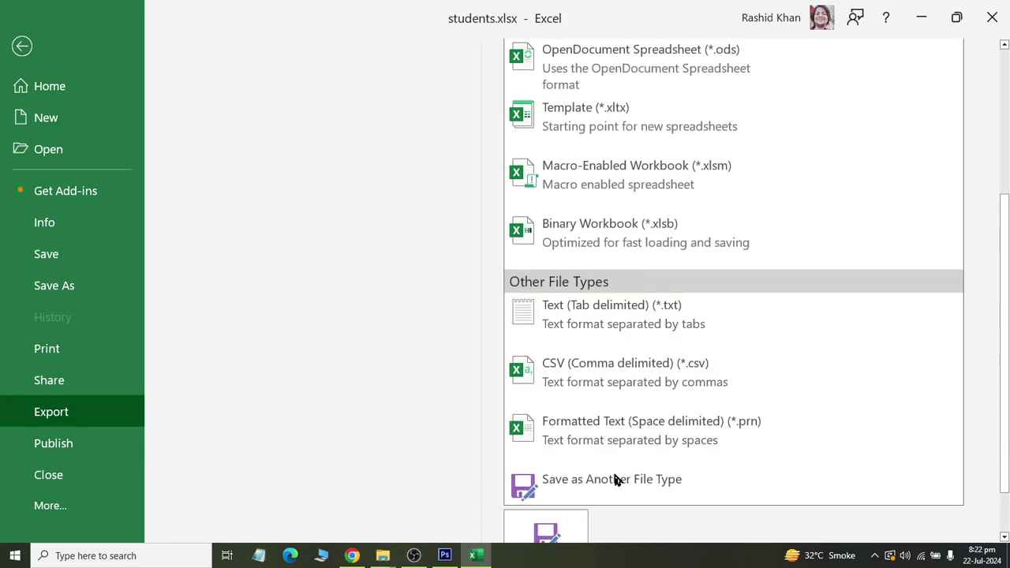
pyautogui.doubleClick(631, 344)
pyautogui.press('F12')
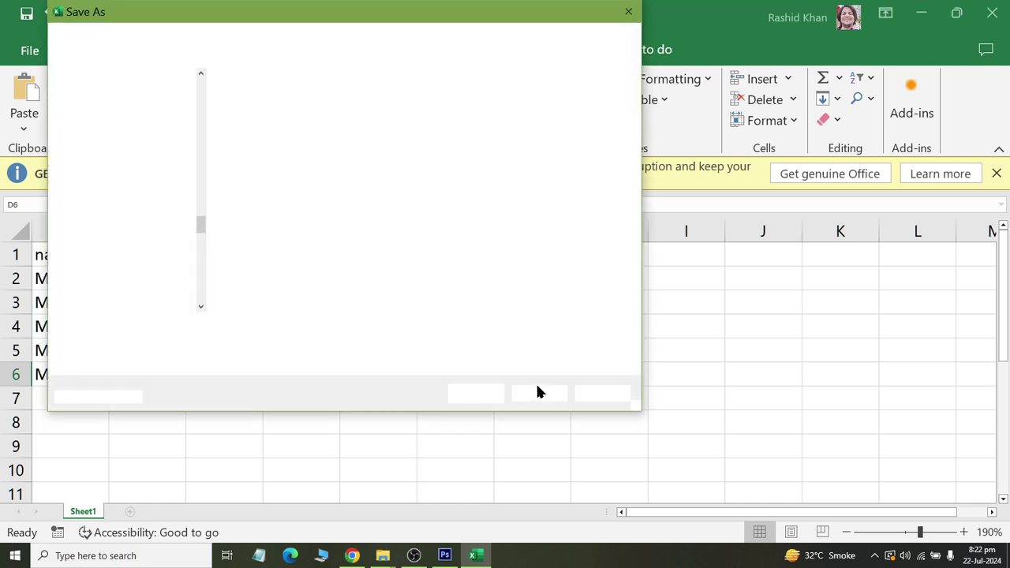
pyautogui.click(273, 105)
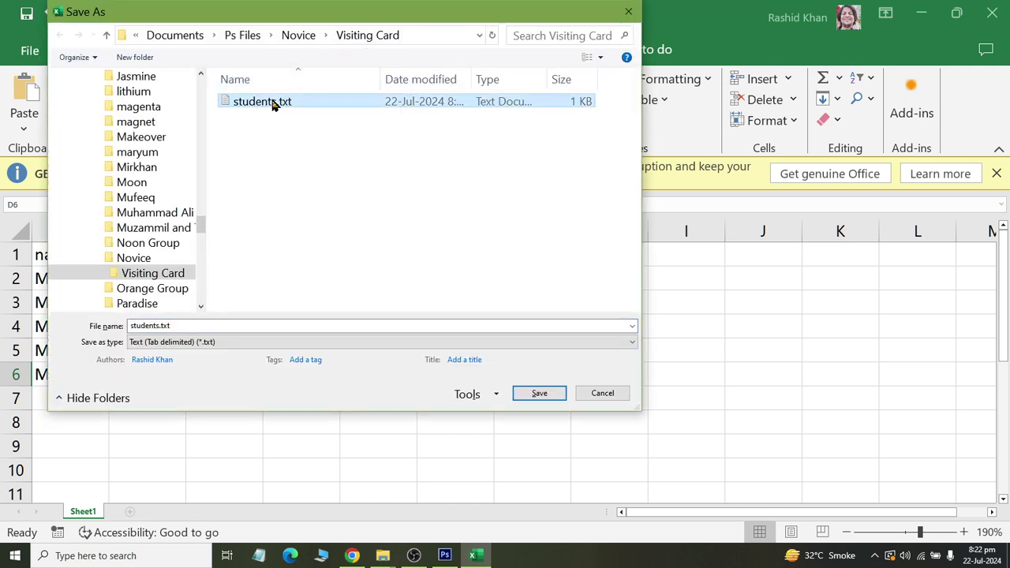
pyautogui.click(536, 398)
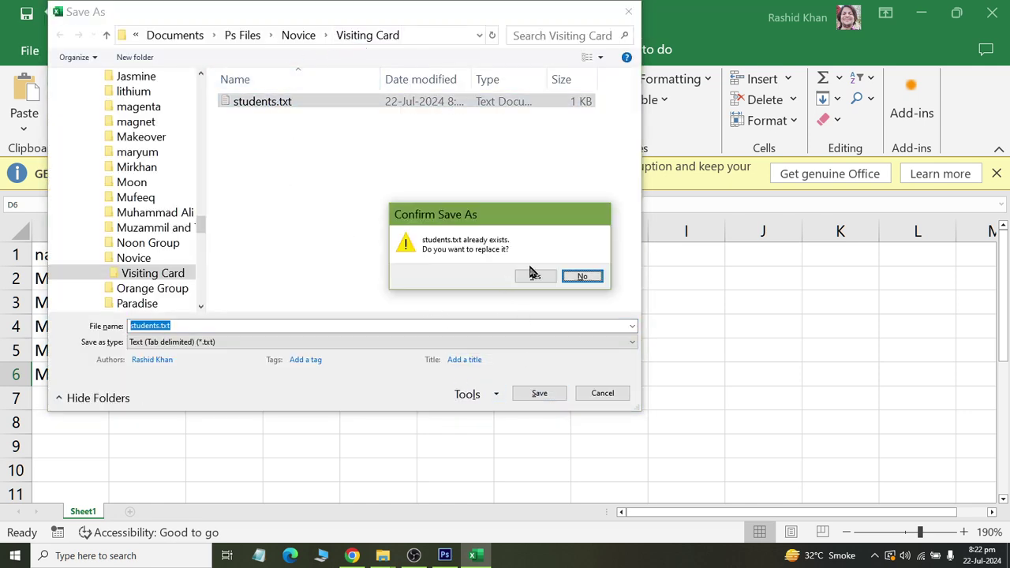
pyautogui.click(532, 274)
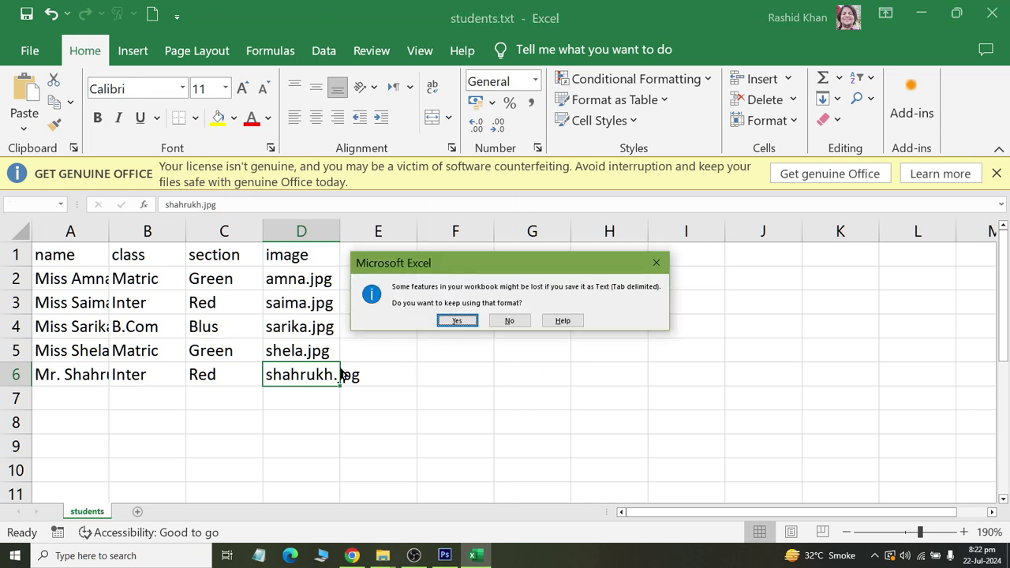
# - Keep the text format, close Excel, and review the new row in students.txt in Notepad
pyautogui.click(457, 320)
pyautogui.click(992, 12)
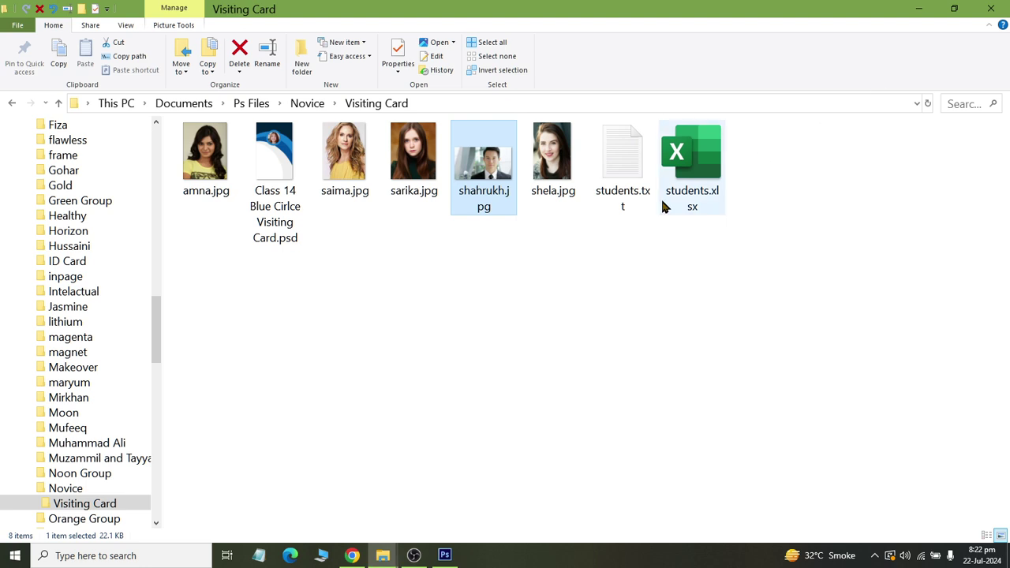
pyautogui.doubleClick(625, 170)
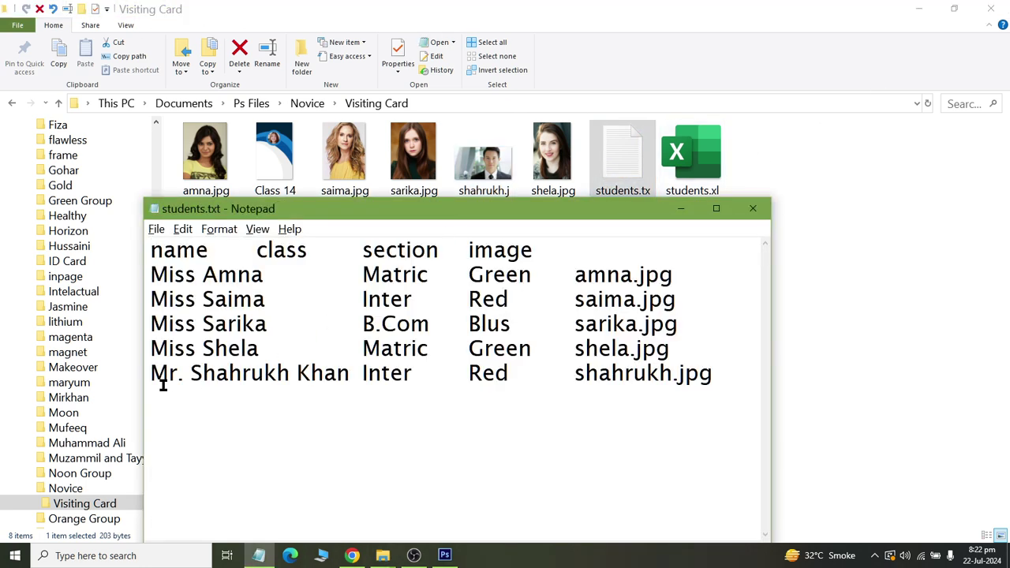
pyautogui.moveTo(713, 374); pyautogui.dragTo(617, 373)
pyautogui.click(537, 427)
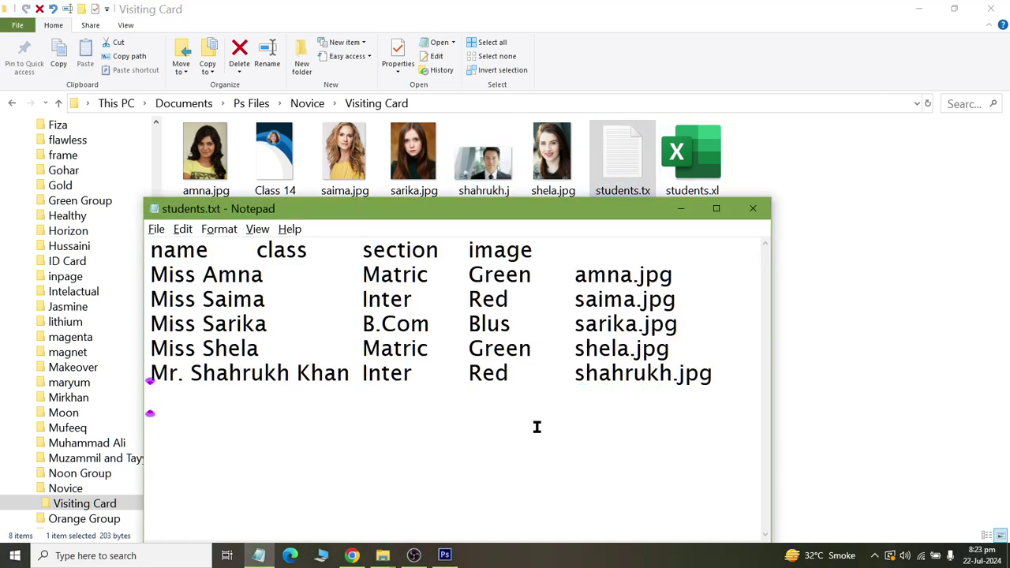
# - Close Notepad and bring the Photoshop card template back to the front
pyautogui.hotkey('alt', 'space')
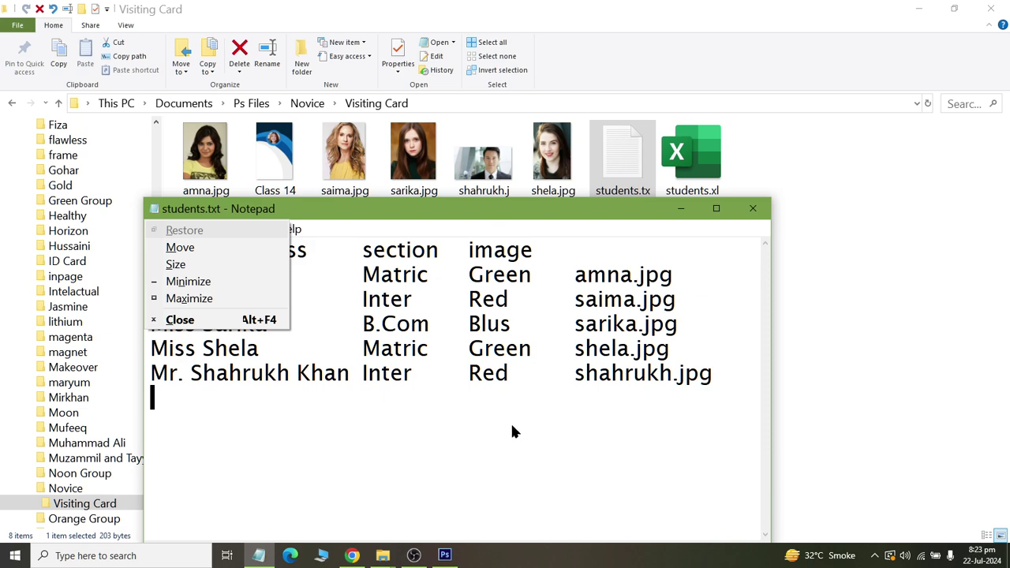
pyautogui.press('n')
pyautogui.click(445, 556)
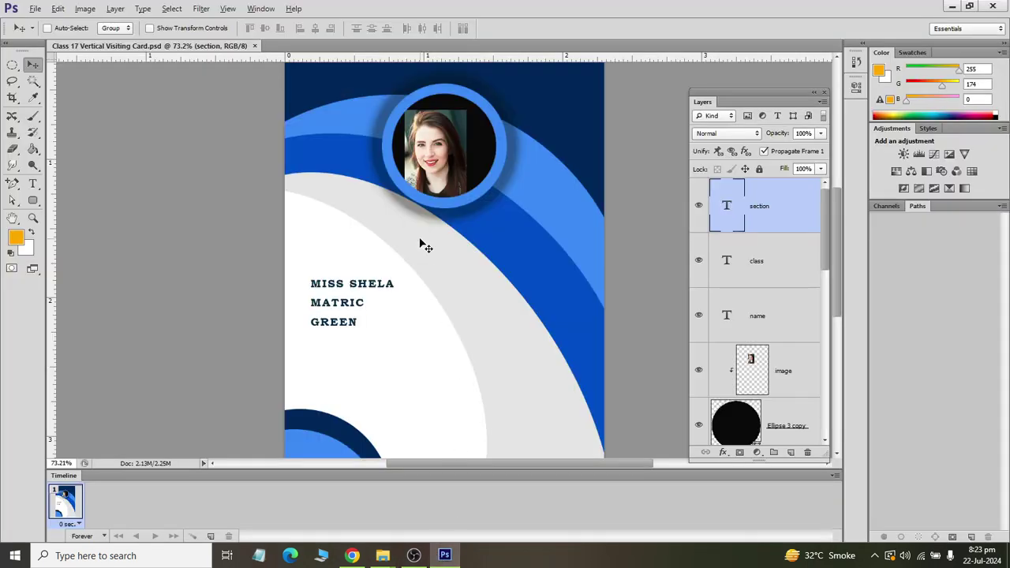
# - Re-import students.txt as the template's data sets
pyautogui.click(84, 8)
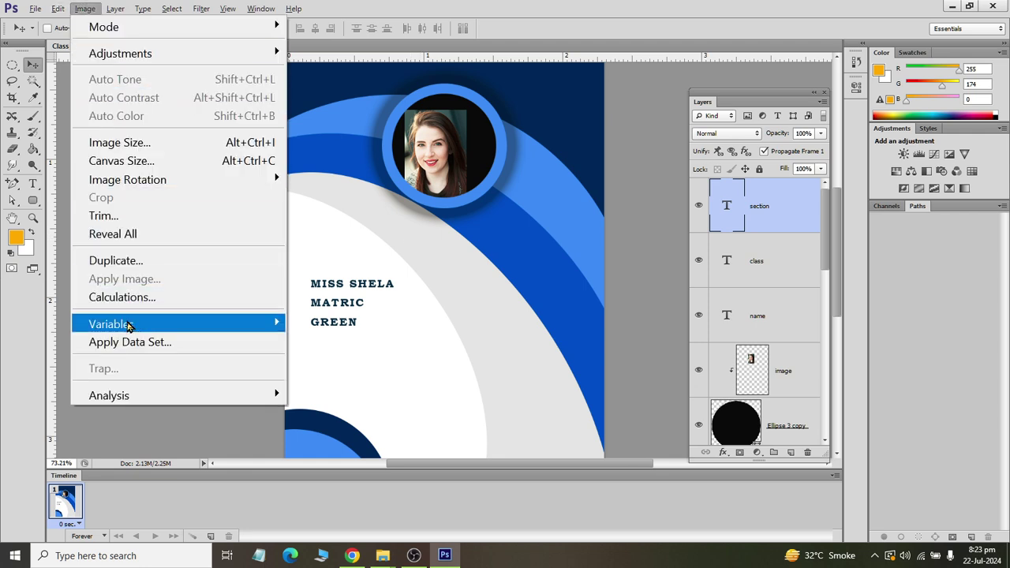
pyautogui.moveTo(111, 323)
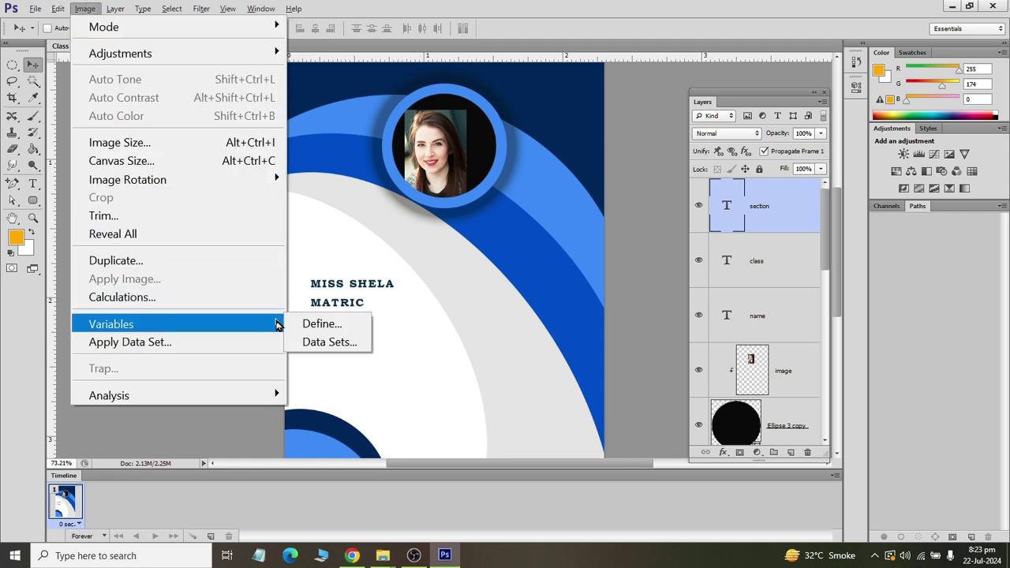
pyautogui.click(330, 344)
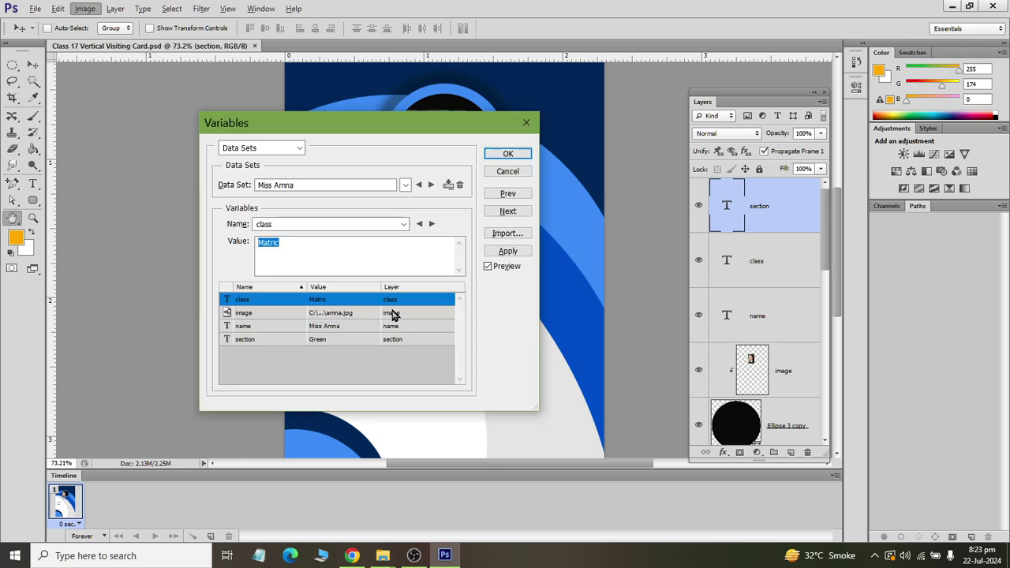
pyautogui.click(510, 235)
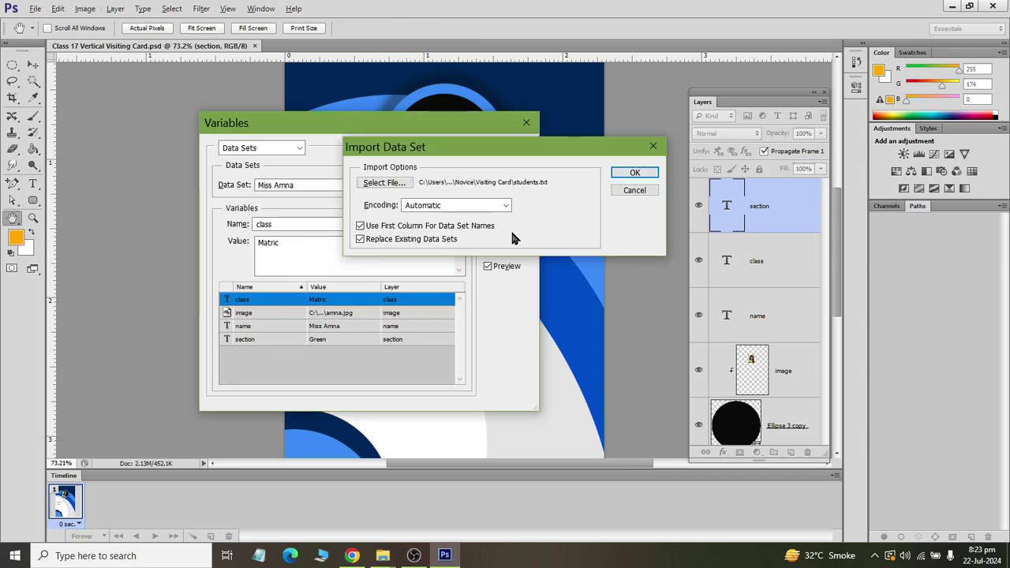
pyautogui.click(385, 183)
pyautogui.doubleClick(102, 79)
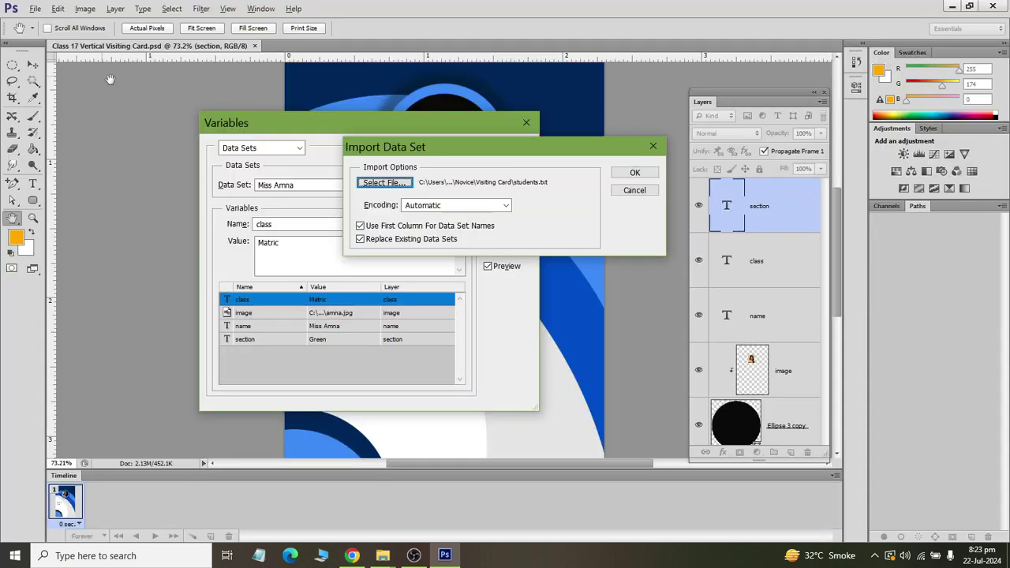
pyautogui.click(636, 175)
pyautogui.click(507, 155)
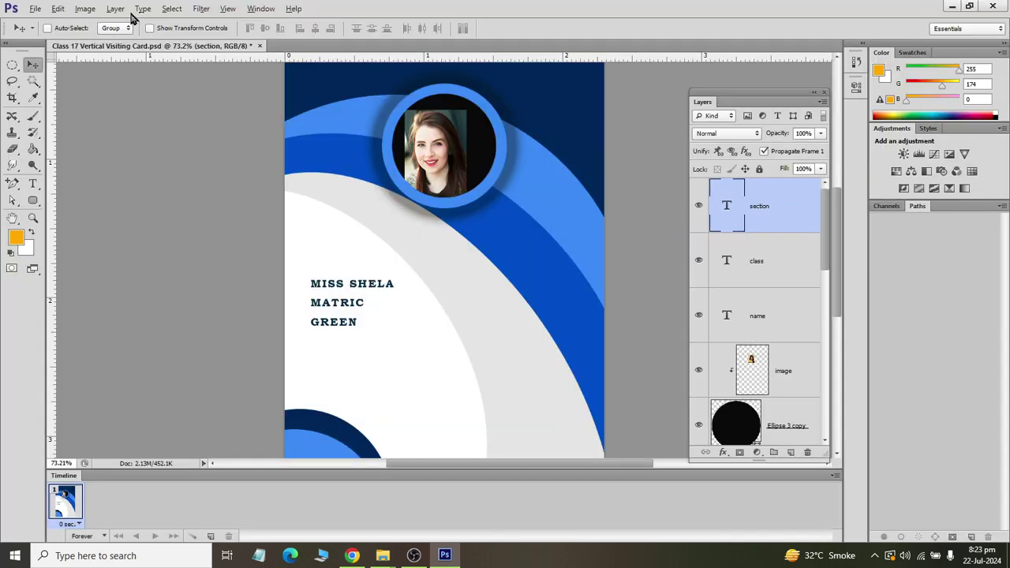
# - Apply the last student's data set (INTER, RED) to the card
pyautogui.click(85, 8)
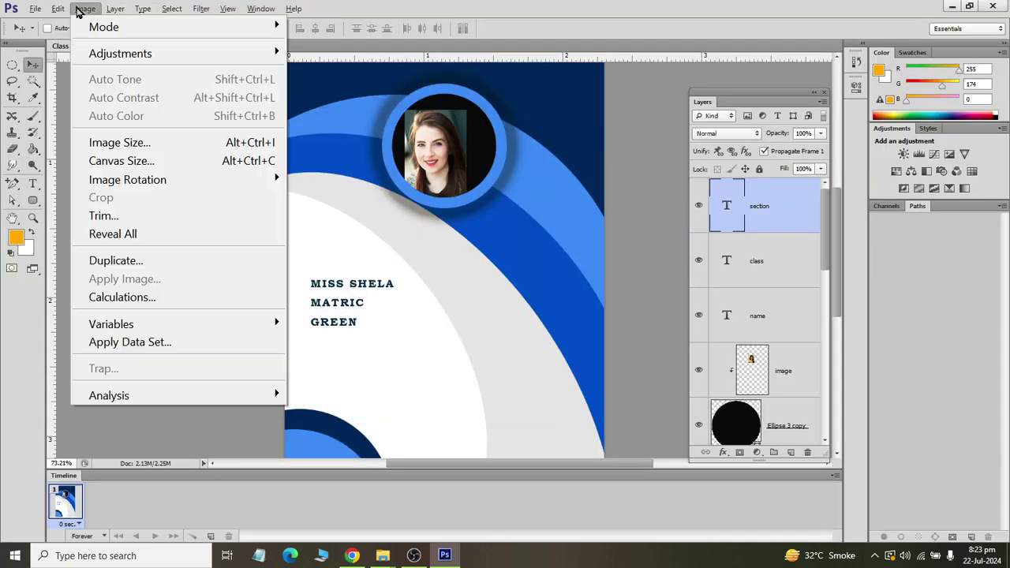
pyautogui.click(118, 342)
pyautogui.click(56, 206)
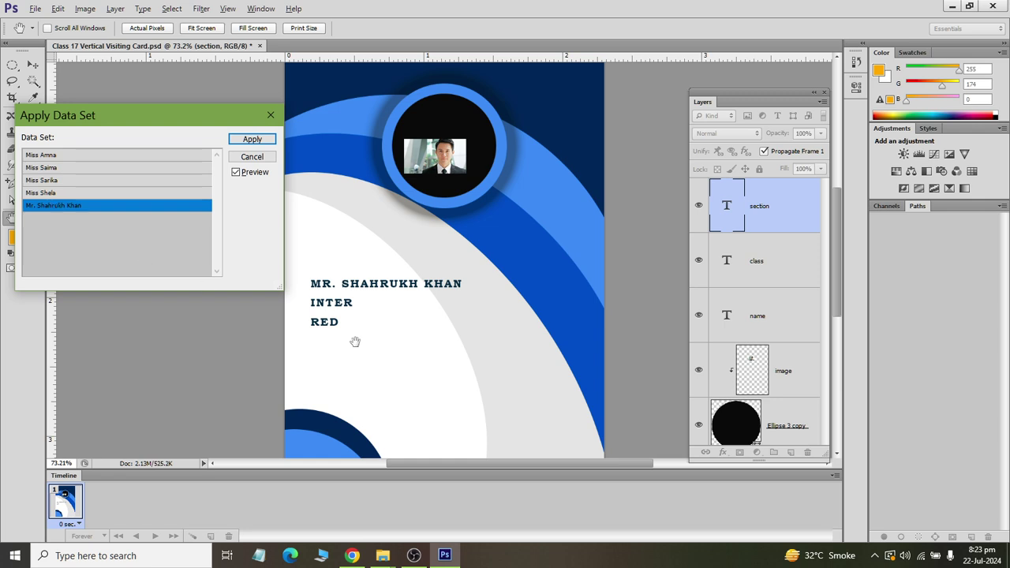
pyautogui.click(252, 139)
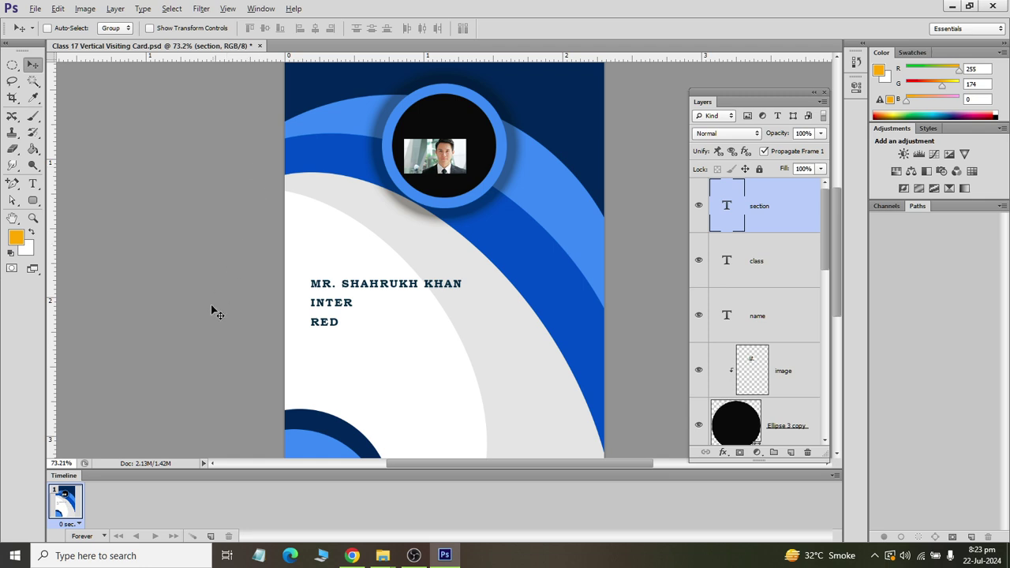
pyautogui.click(34, 9)
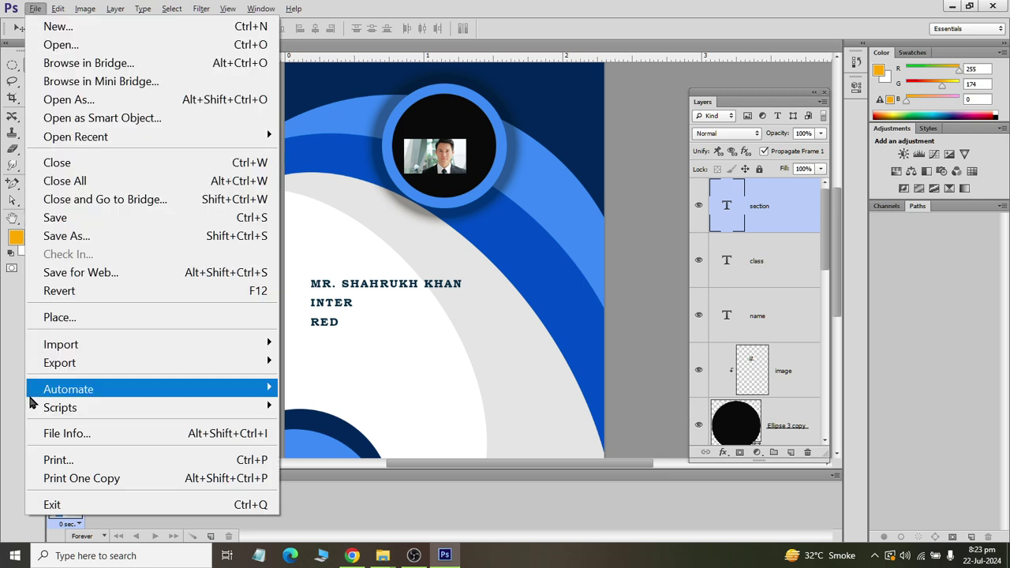
pyautogui.moveTo(60, 362)
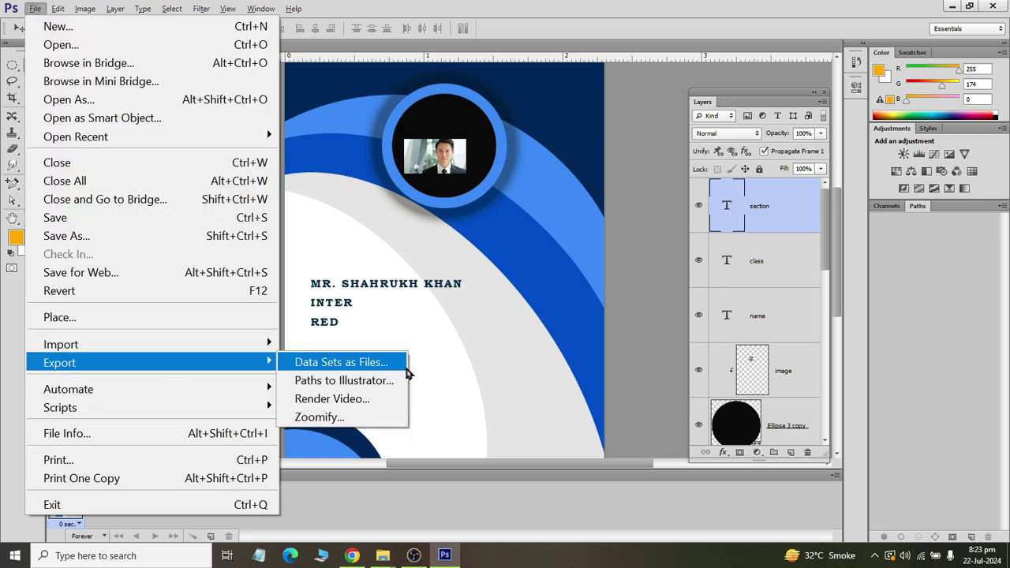
# - Set the Data Sets as Files export destination to the copied Visiting Card folder path
pyautogui.click(394, 369)
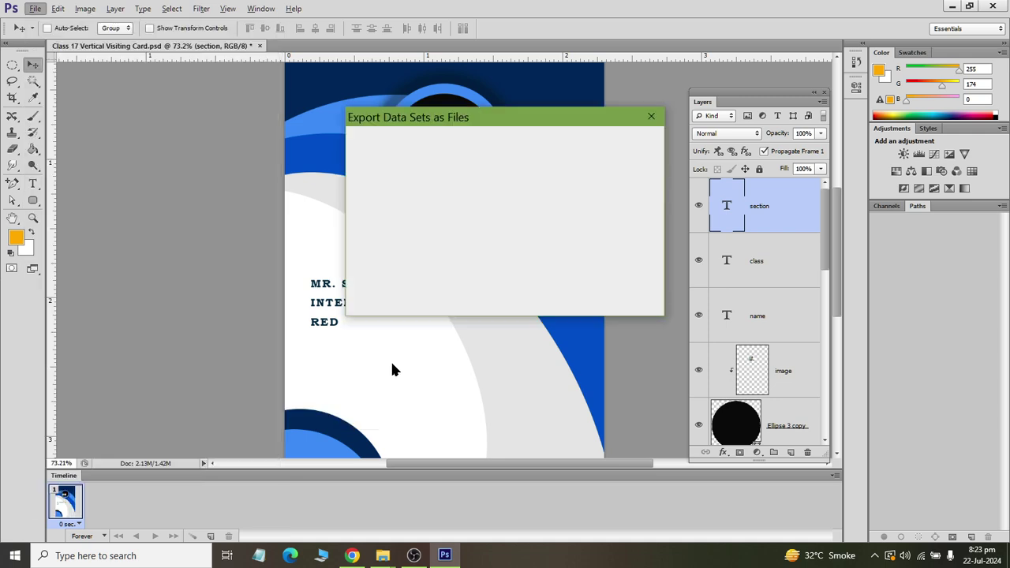
pyautogui.moveTo(454, 129)
pyautogui.mouseDown()
pyautogui.moveTo(372, 165)
pyautogui.moveTo(252, 188)
pyautogui.mouseUp()
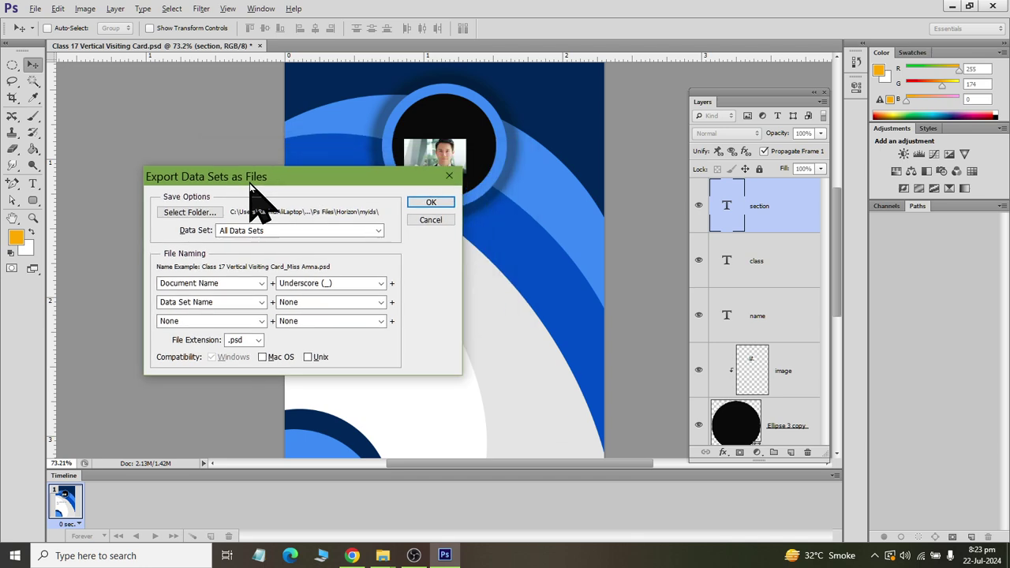
pyautogui.click(193, 212)
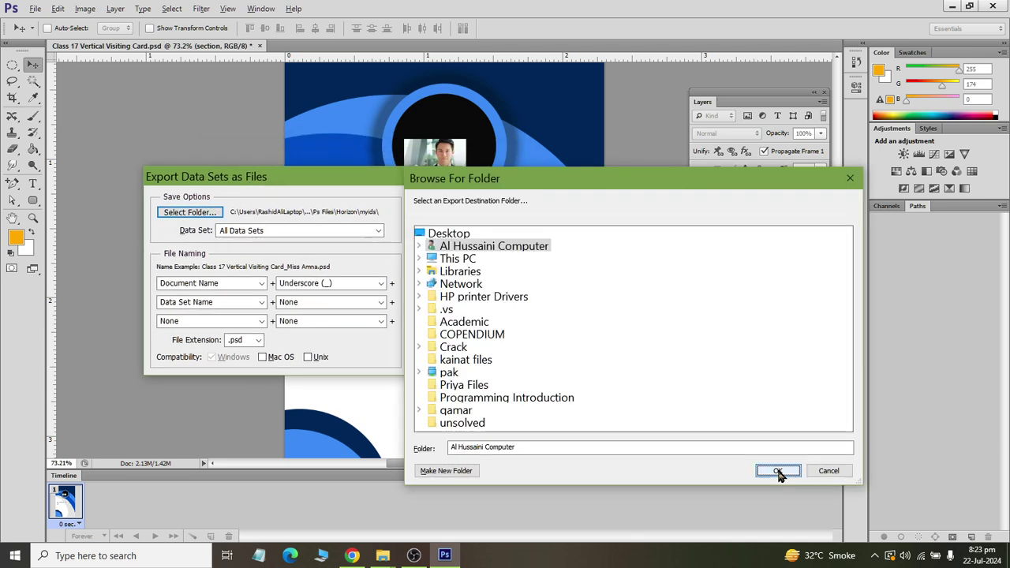
pyautogui.hotkey('alt', 'Tab')
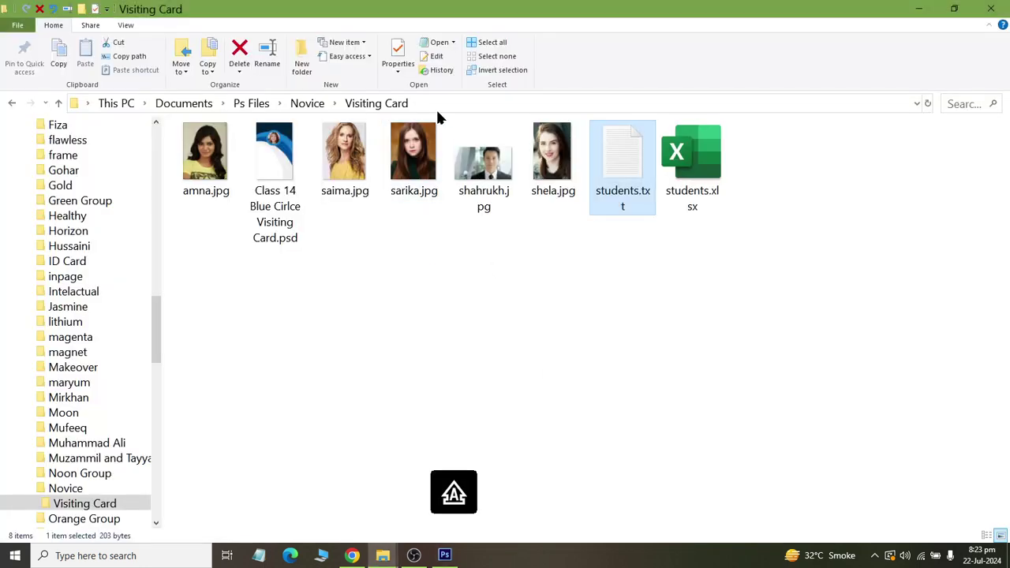
pyautogui.click(438, 107)
pyautogui.hotkey('ctrl', 'c')
pyautogui.hotkey('alt', 'Tab')
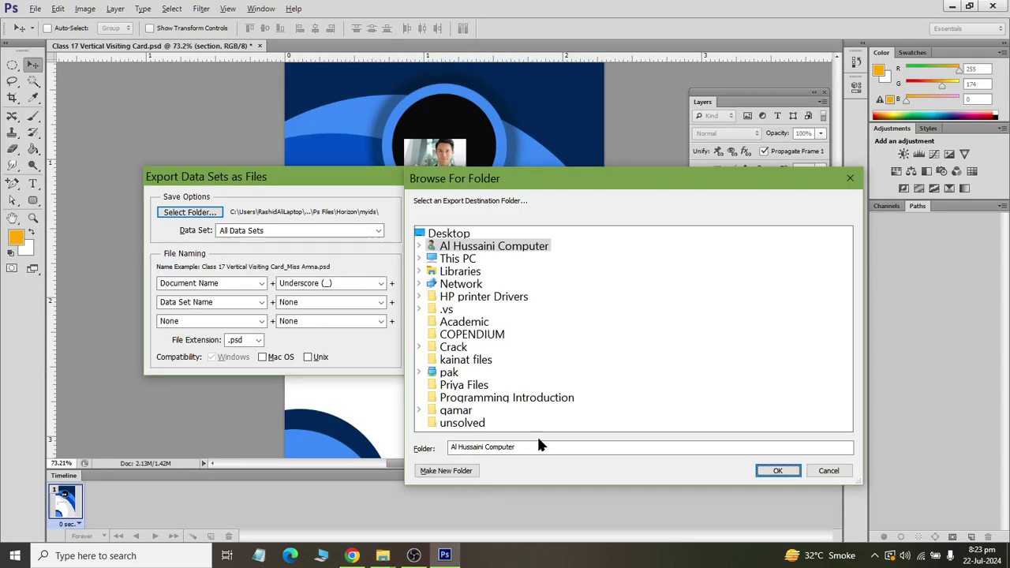
pyautogui.tripleClick(544, 446)
pyautogui.hotkey('ctrl', 'v')
pyautogui.click(776, 471)
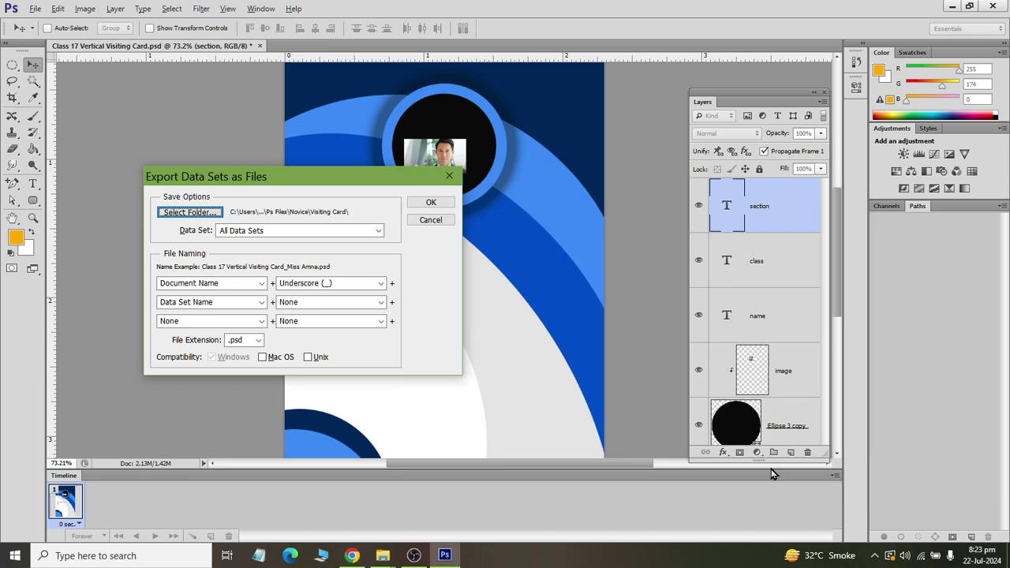
# - Keep All Data Sets selected for export
pyautogui.click(350, 231)
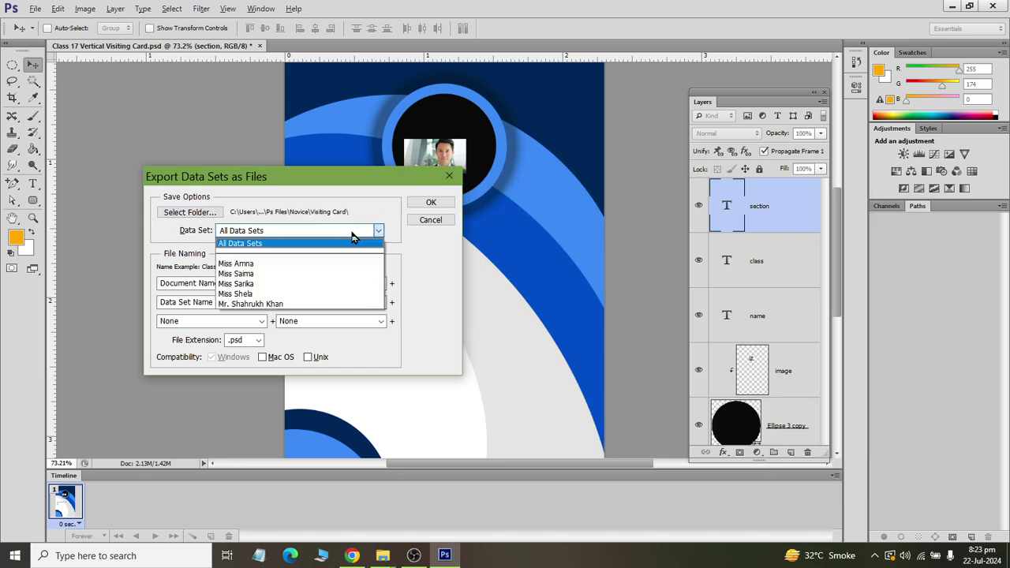
pyautogui.click(333, 243)
pyautogui.click(318, 231)
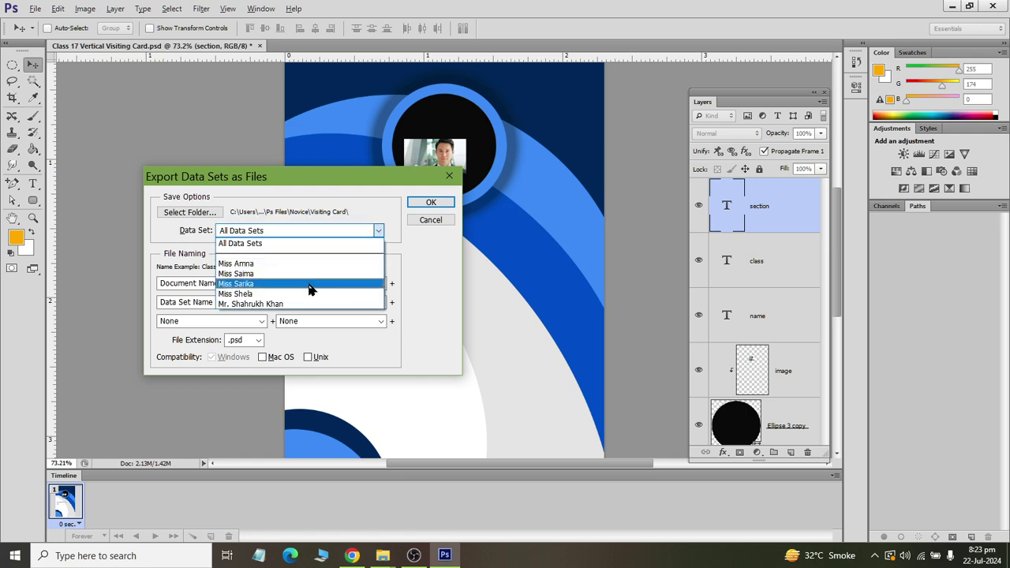
pyautogui.click(306, 244)
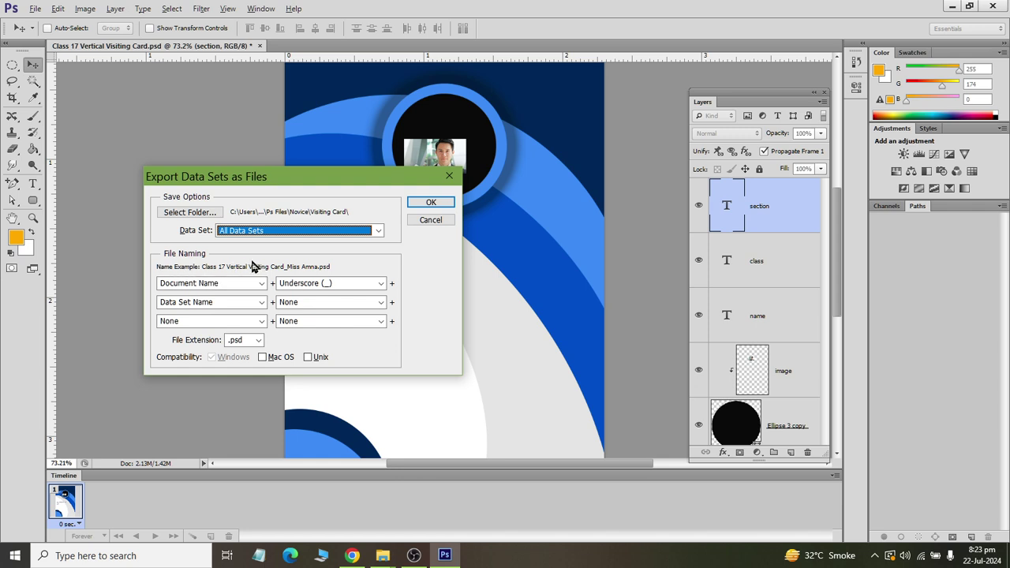
pyautogui.press('super')
pyautogui.press('super')
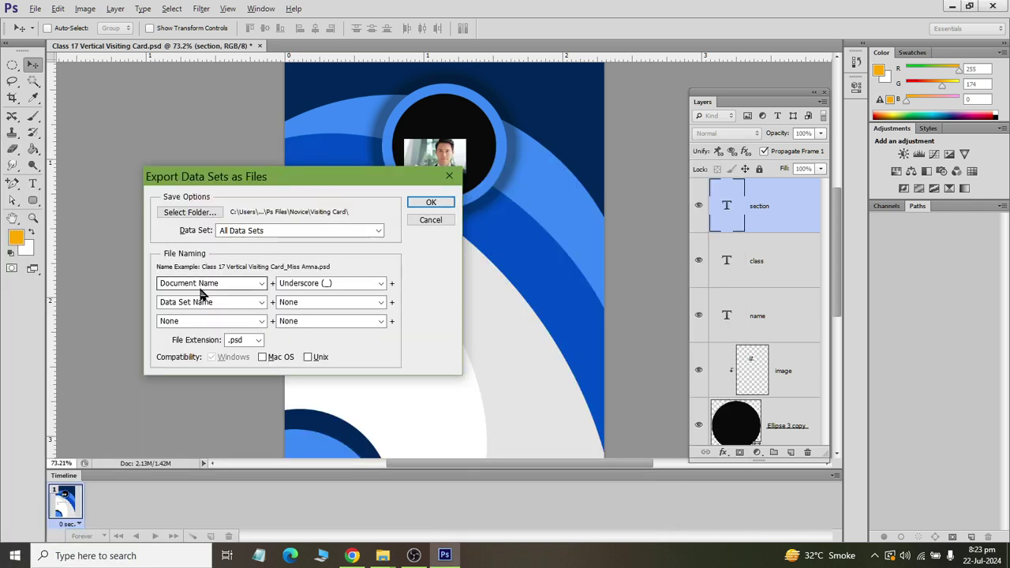
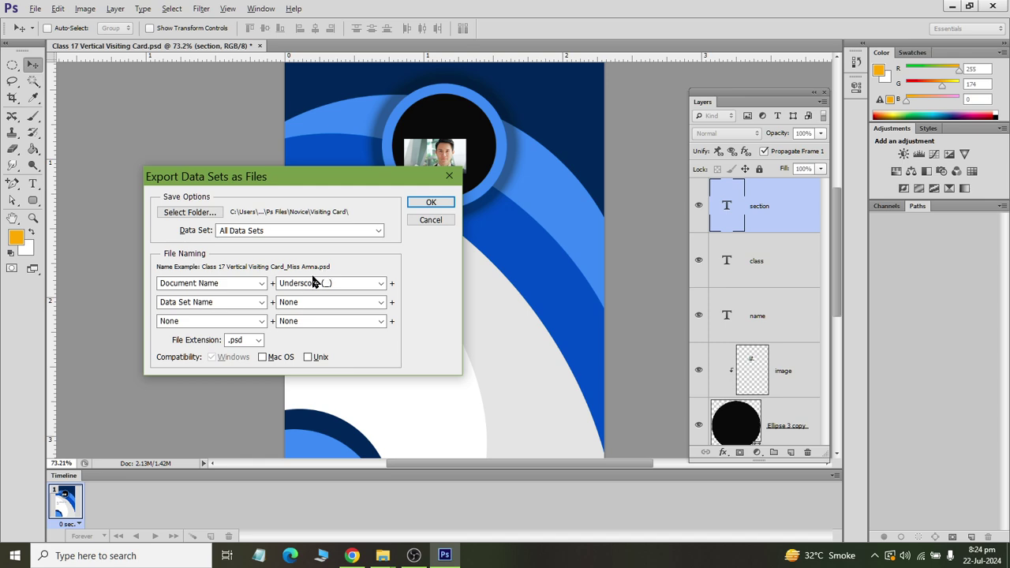
# - Name exported files as Data Set Name, underscores, then plain Data Set Number (1, 2...)
pyautogui.click(261, 288)
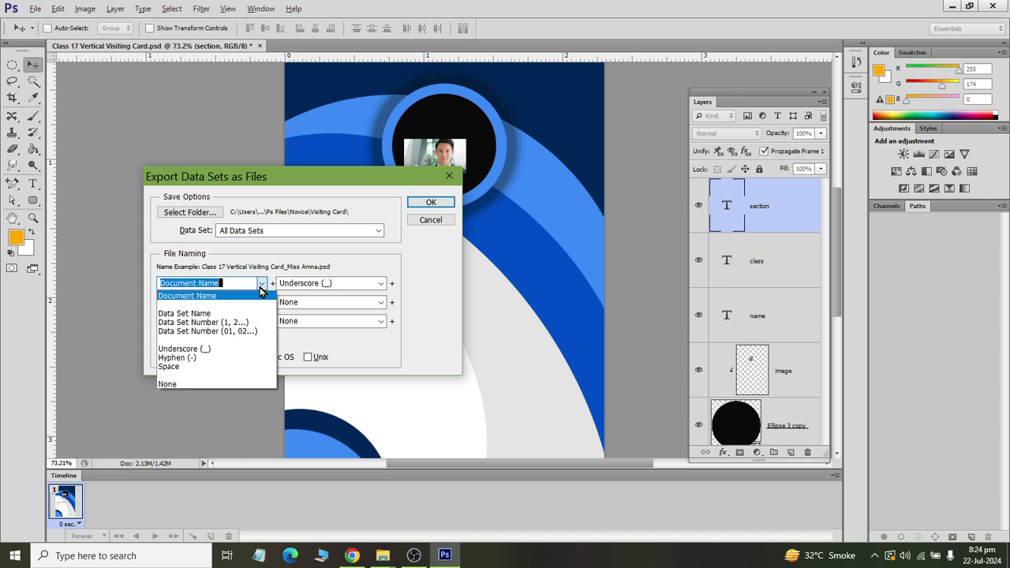
pyautogui.click(247, 313)
pyautogui.click(260, 302)
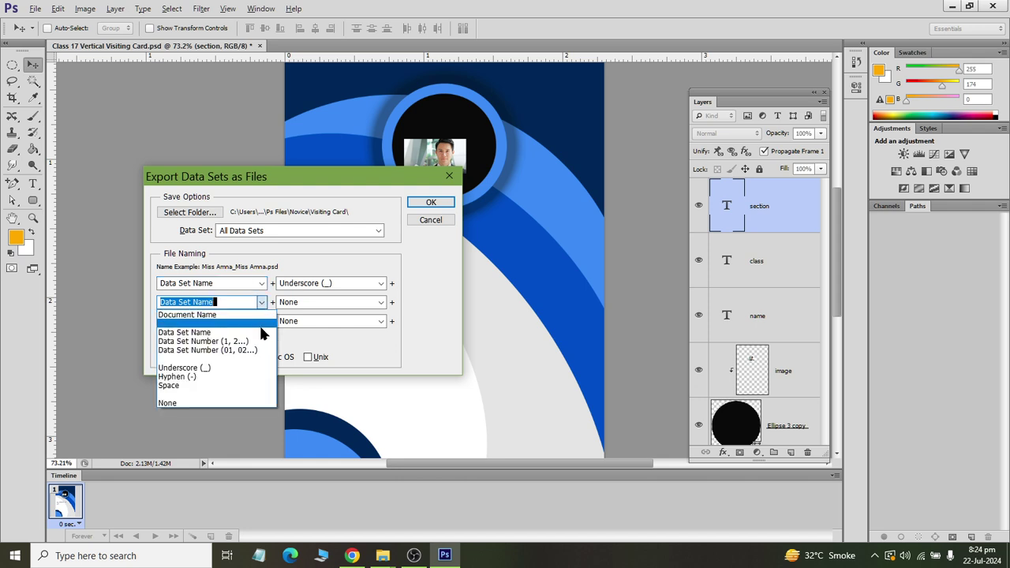
pyautogui.click(253, 341)
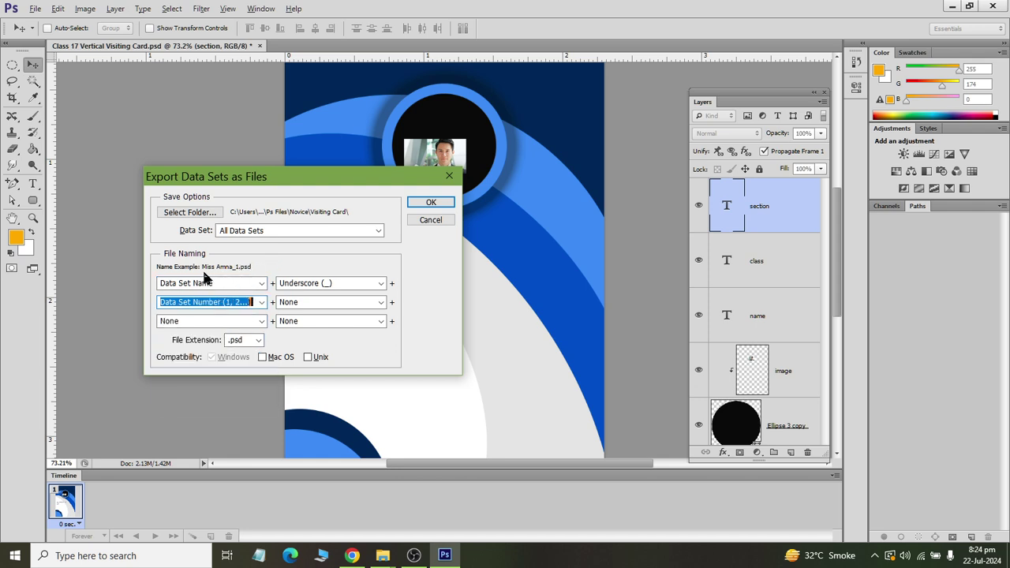
pyautogui.click(256, 302)
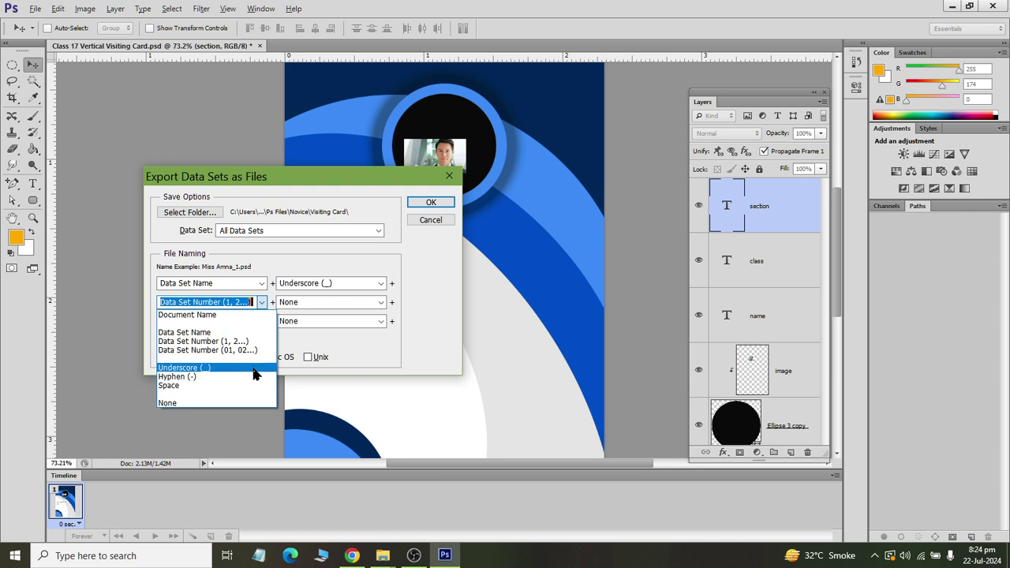
pyautogui.click(255, 374)
pyautogui.click(263, 320)
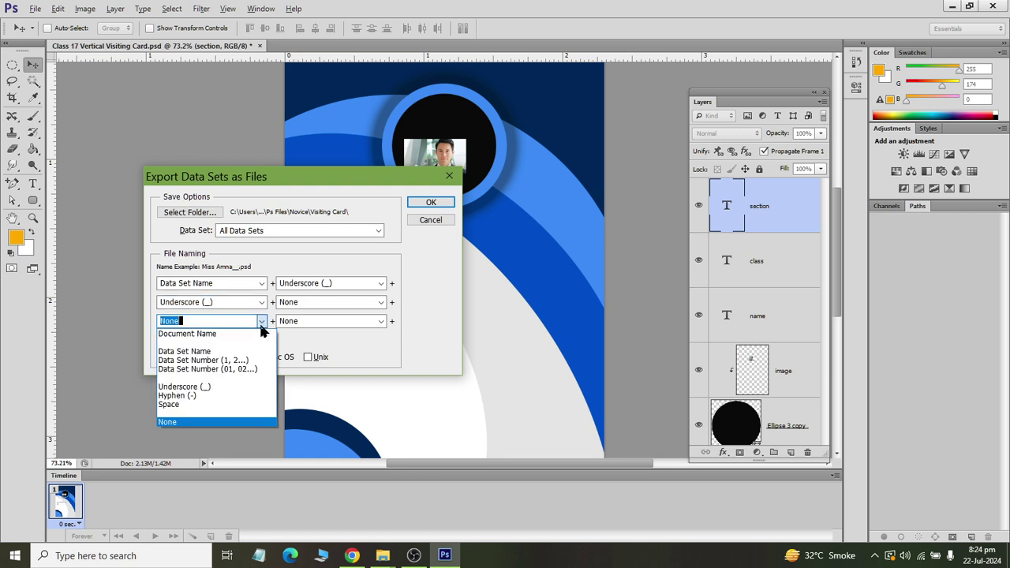
pyautogui.click(257, 369)
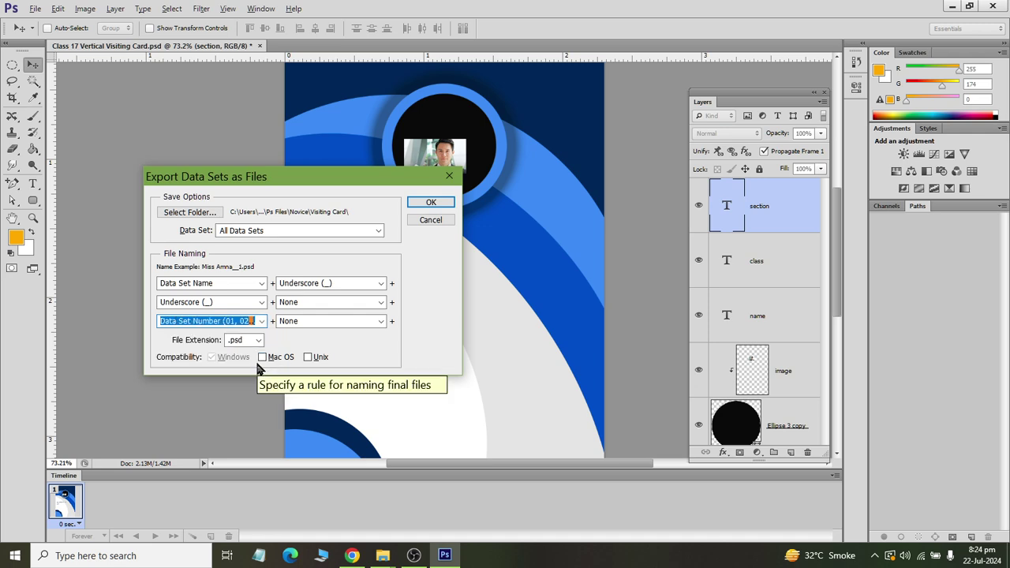
pyautogui.click(261, 321)
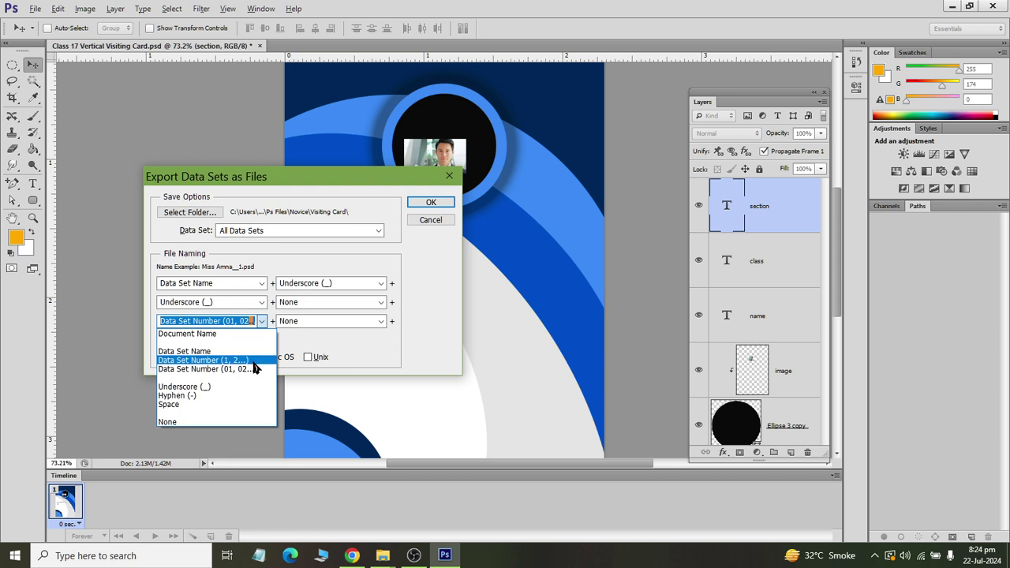
pyautogui.click(253, 362)
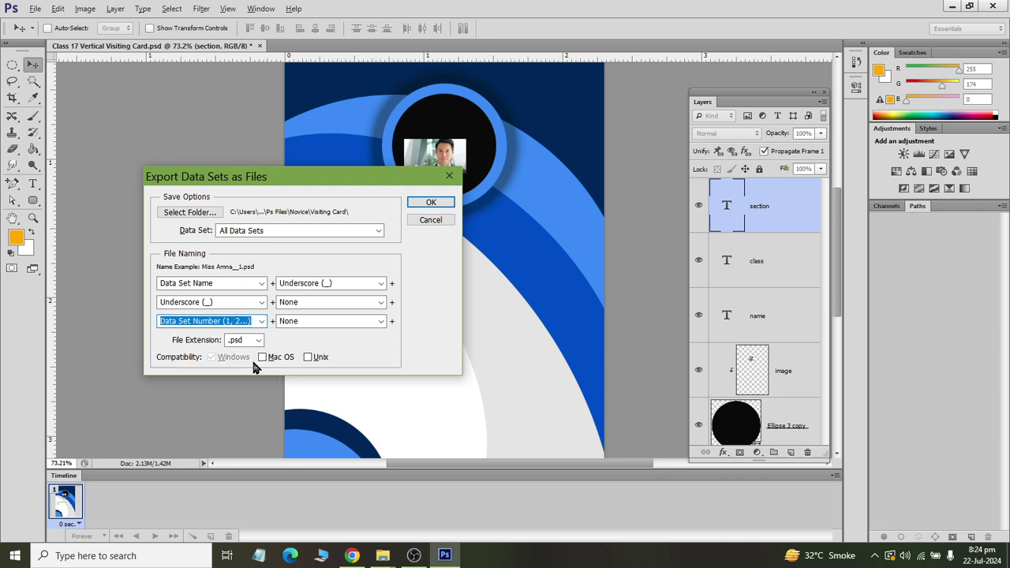
# - Keep .psd as the exported files' extension
pyautogui.click(254, 345)
pyautogui.click(254, 347)
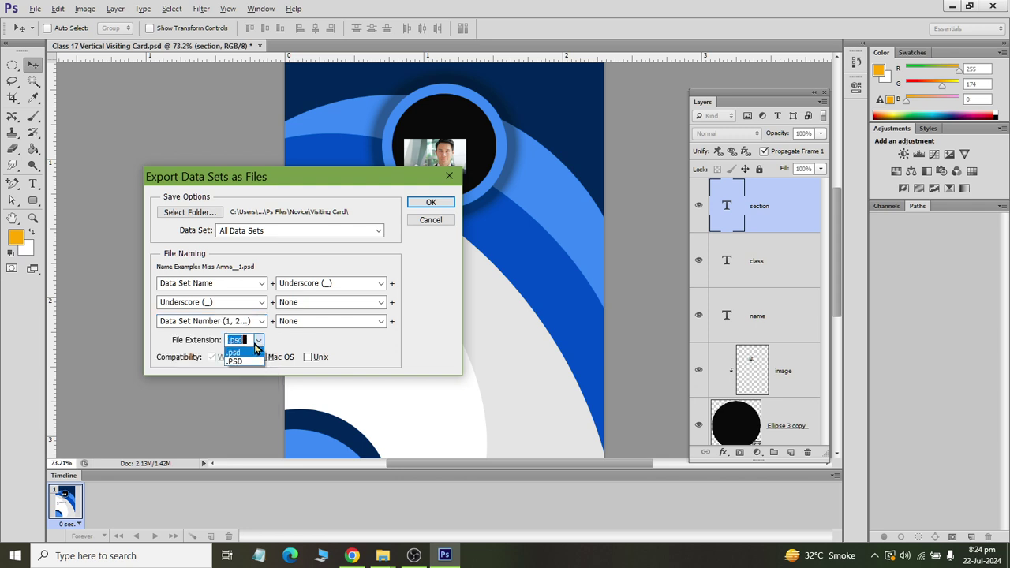
pyautogui.click(250, 353)
# - Run the data-set export and bring up the Visiting Card folder in File Explorer
pyautogui.click(430, 205)
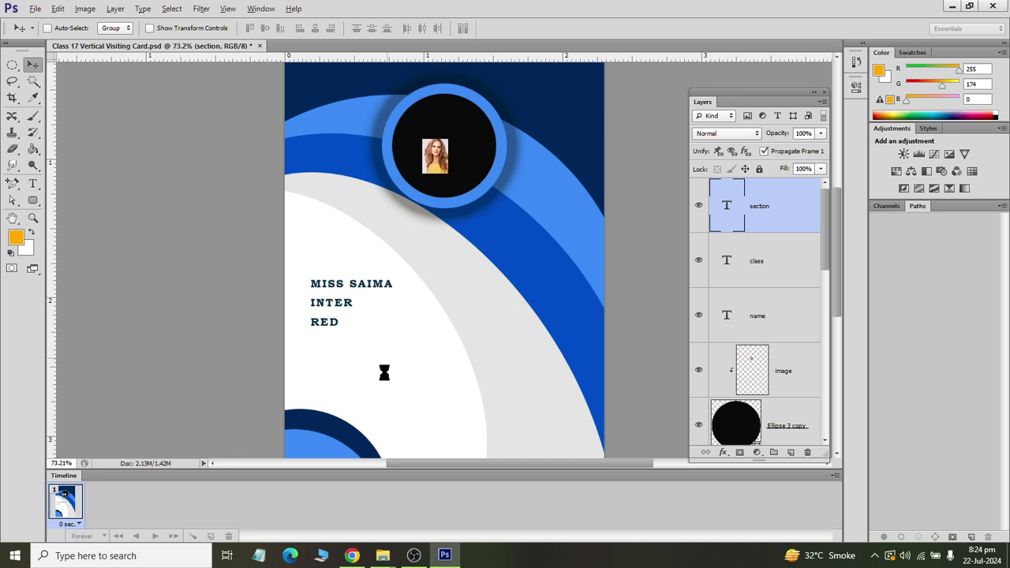
pyautogui.click(383, 555)
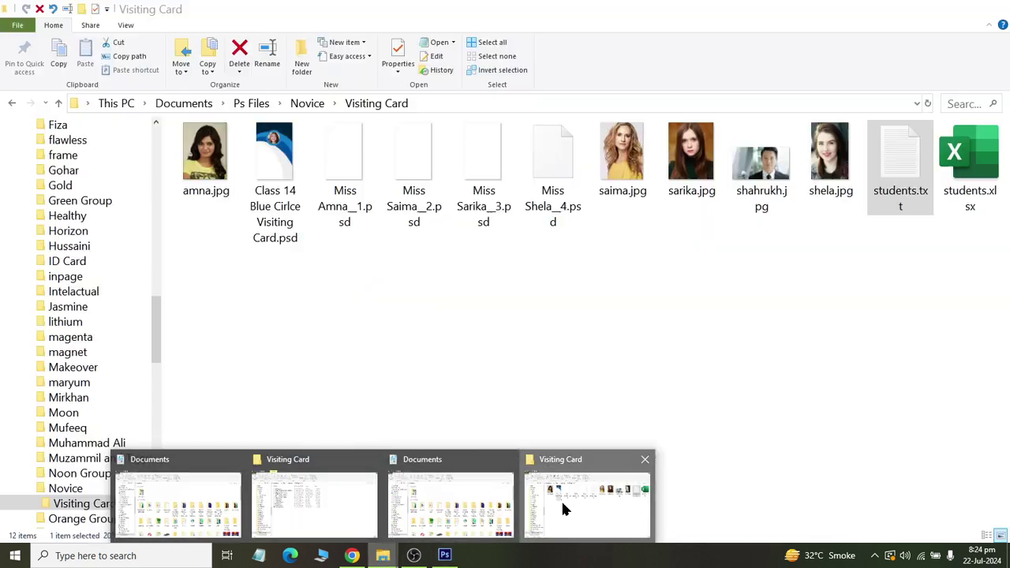
pyautogui.click(561, 499)
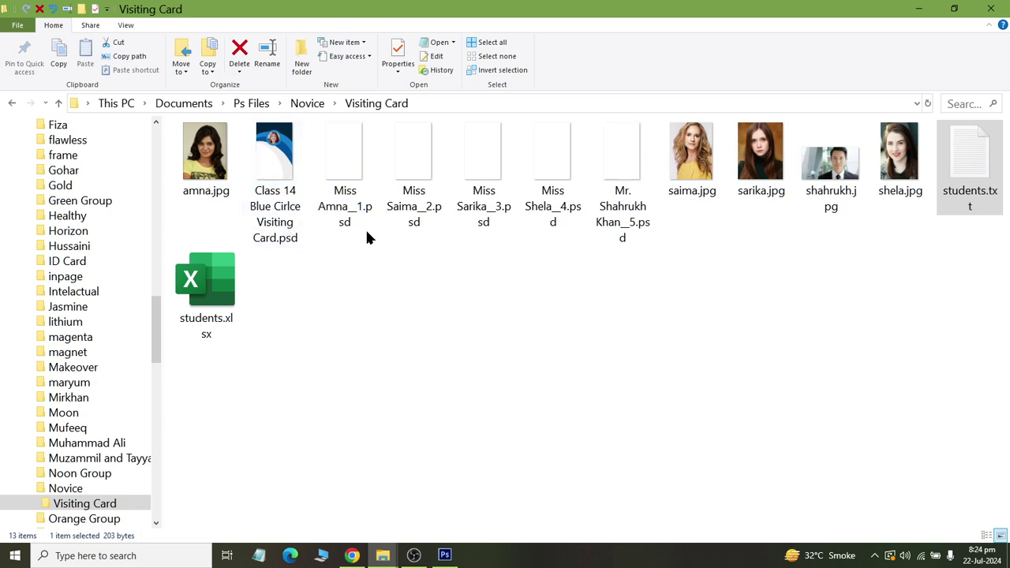
# - Look over the five exported card PSDs, then return to Photoshop
pyautogui.click(623, 226)
pyautogui.click(552, 222)
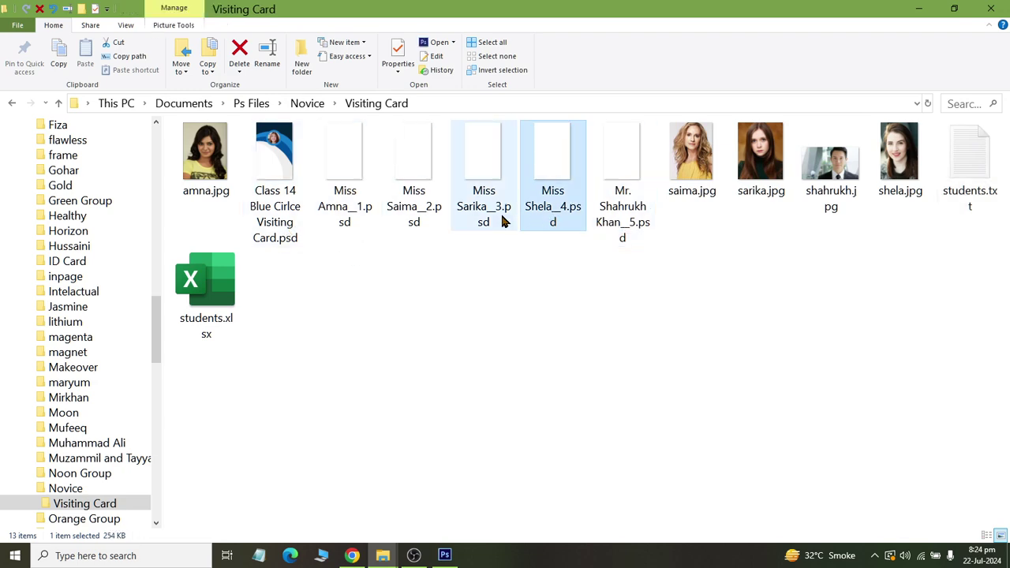
pyautogui.click(505, 223)
pyautogui.click(414, 209)
pyautogui.click(345, 217)
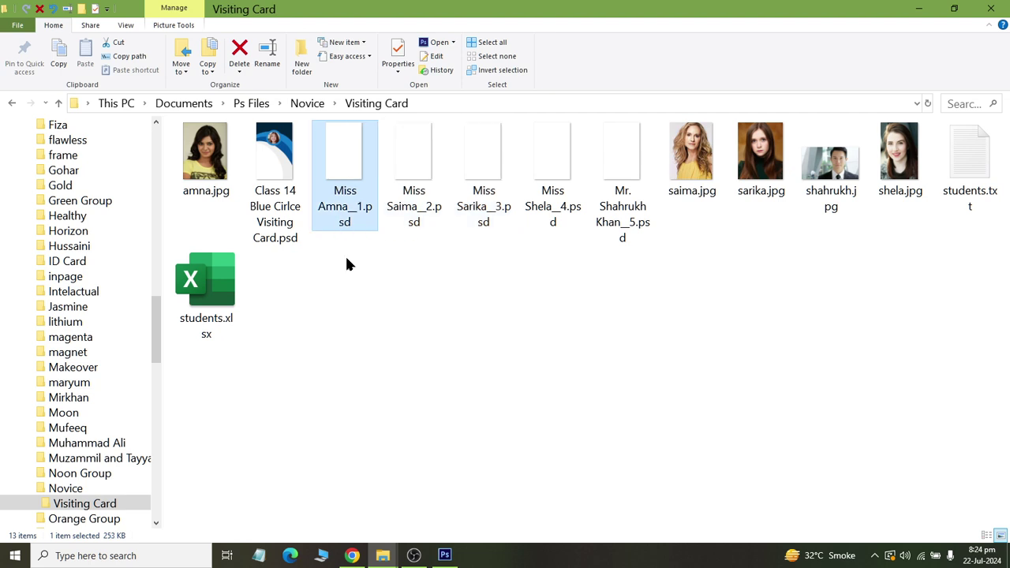
pyautogui.rightClick(400, 366)
pyautogui.click(433, 146)
pyautogui.click(374, 272)
pyautogui.click(445, 555)
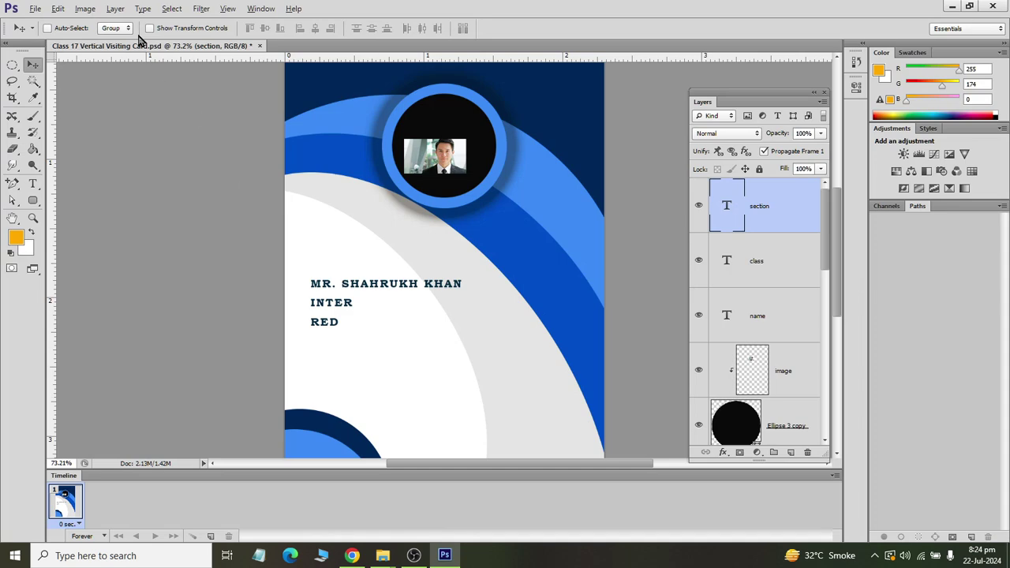
# - Close all Photoshop documents, saving changes to the card
pyautogui.click(35, 9)
pyautogui.click(63, 181)
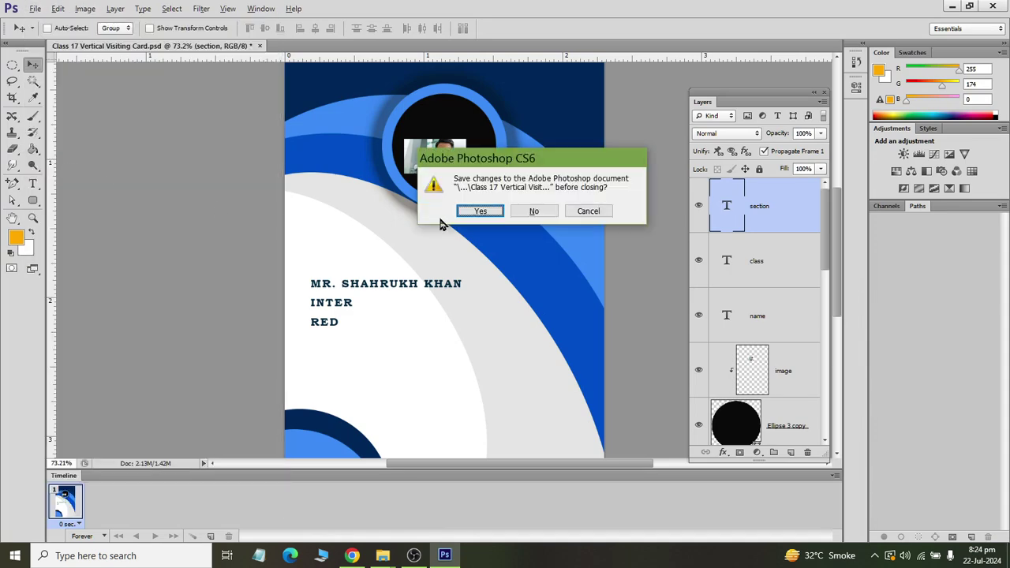
pyautogui.click(480, 210)
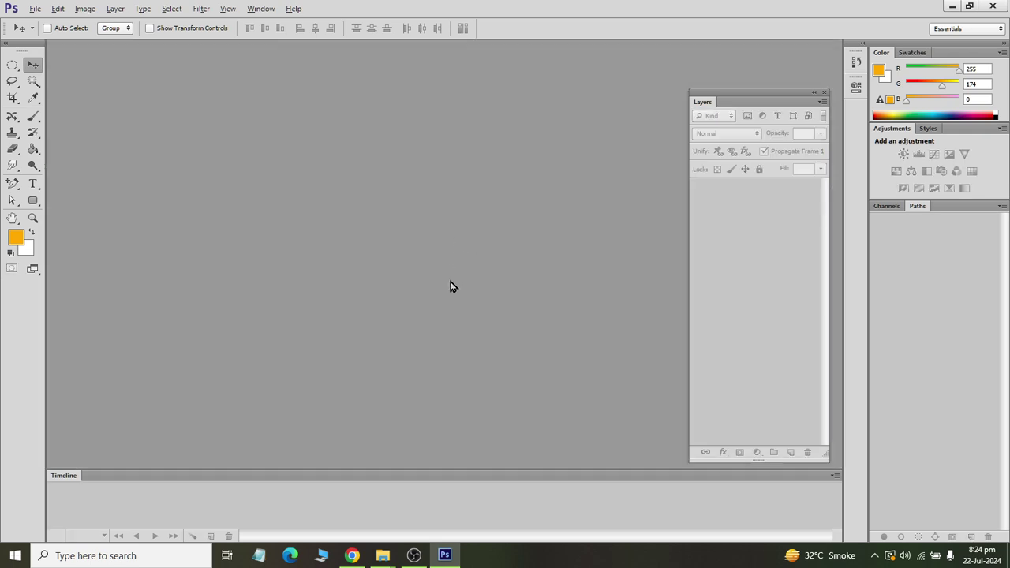
# - Select and cut the five exported card PSDs in the Visiting Card folder
pyautogui.hotkey('alt', 'Tab')
pyautogui.rightClick(610, 318)
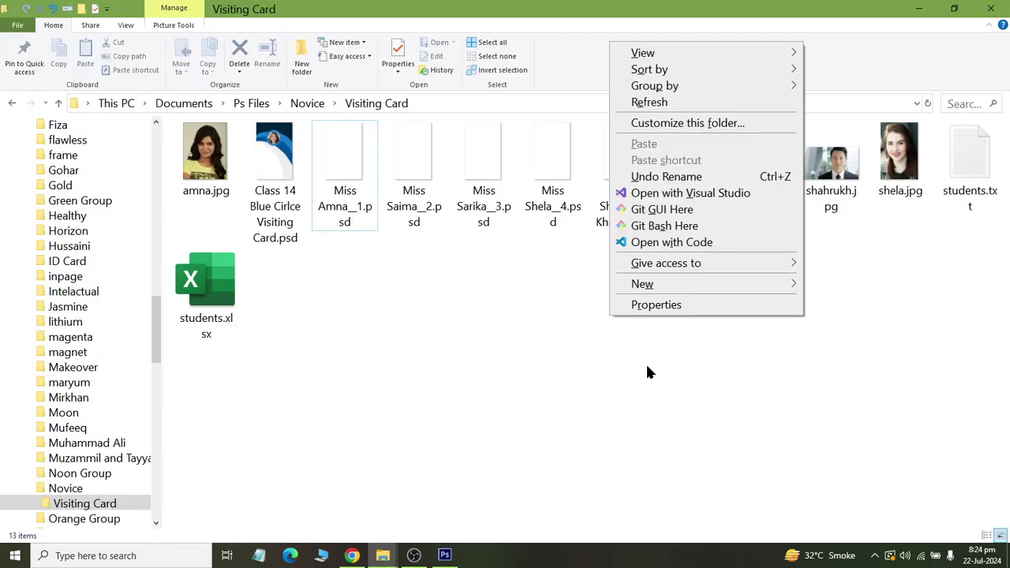
pyautogui.click(654, 103)
pyautogui.click(603, 205)
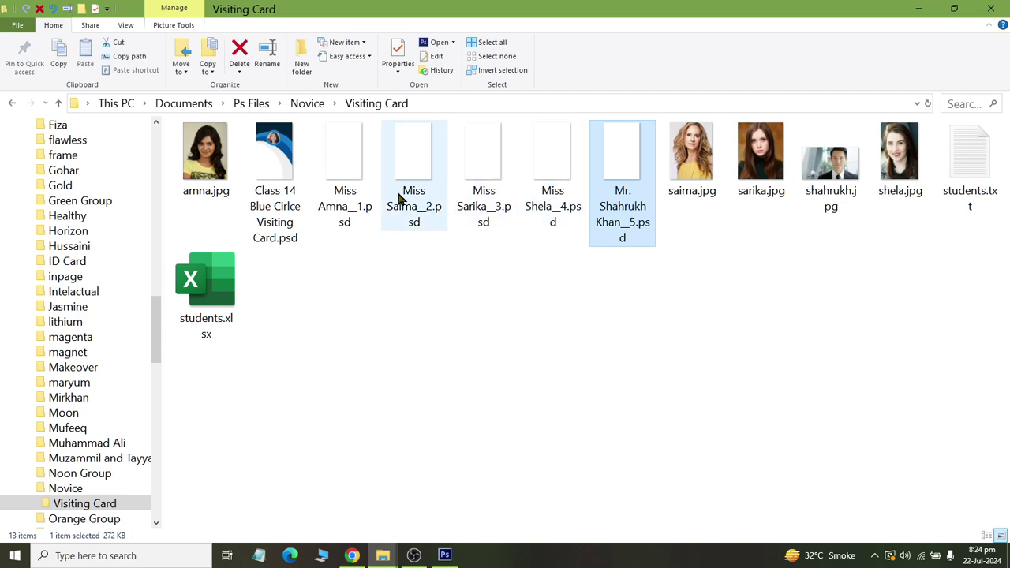
pyautogui.keyDown('shift'); pyautogui.click(338, 196); pyautogui.keyUp('shift')
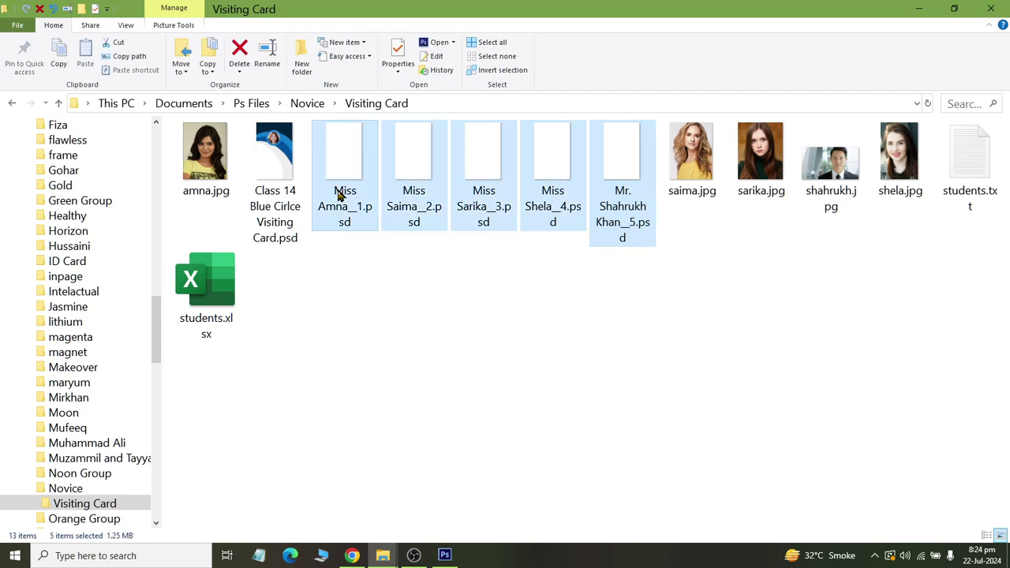
pyautogui.click(386, 446)
# - Create a new folder named psd and paste the five PSDs into it
pyautogui.hotkey('ctrl', 'shift', 'n')
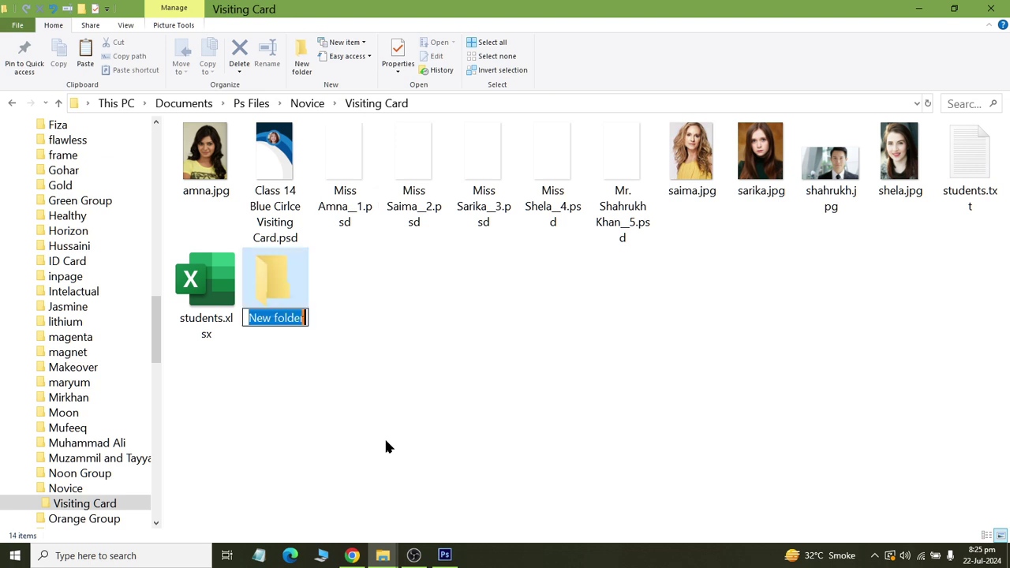
pyautogui.write('psd')
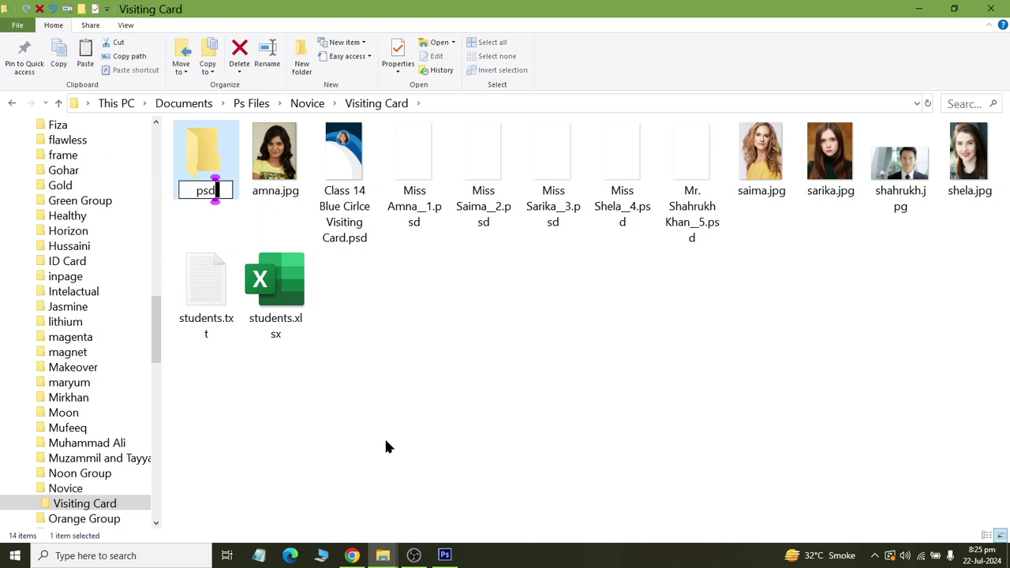
pyautogui.press('Return')
pyautogui.press('Return')
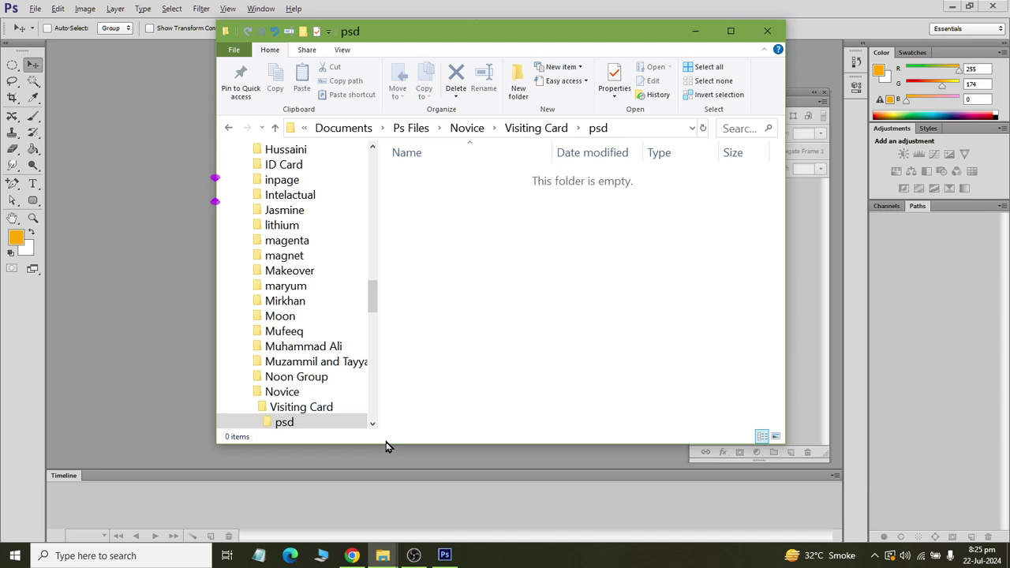
pyautogui.hotkey('ctrl', 'v')
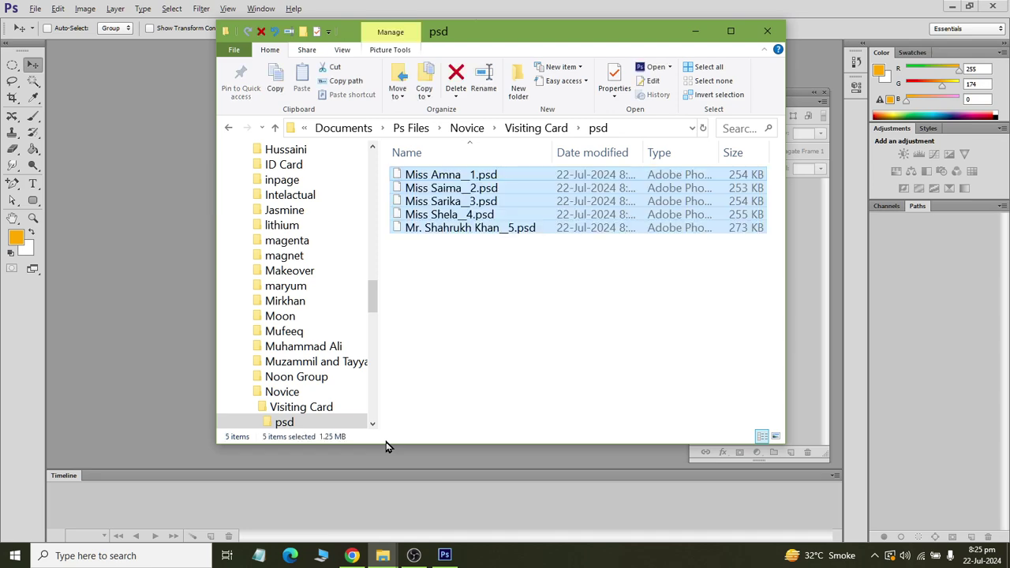
# - Inspect the Batch dialog's destination (None) and source-folder picker, then cancel it unused
pyautogui.click(767, 32)
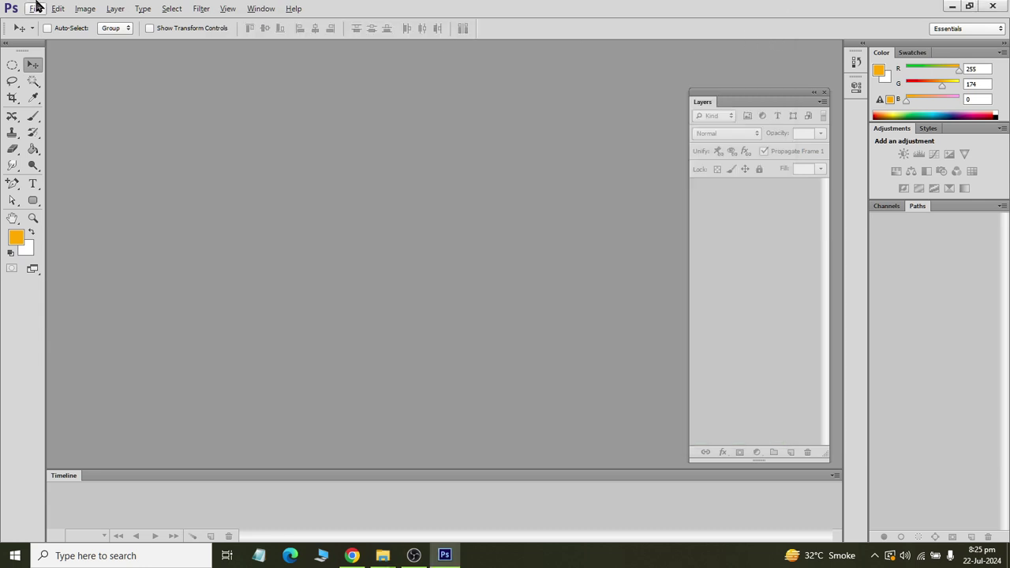
pyautogui.click(36, 9)
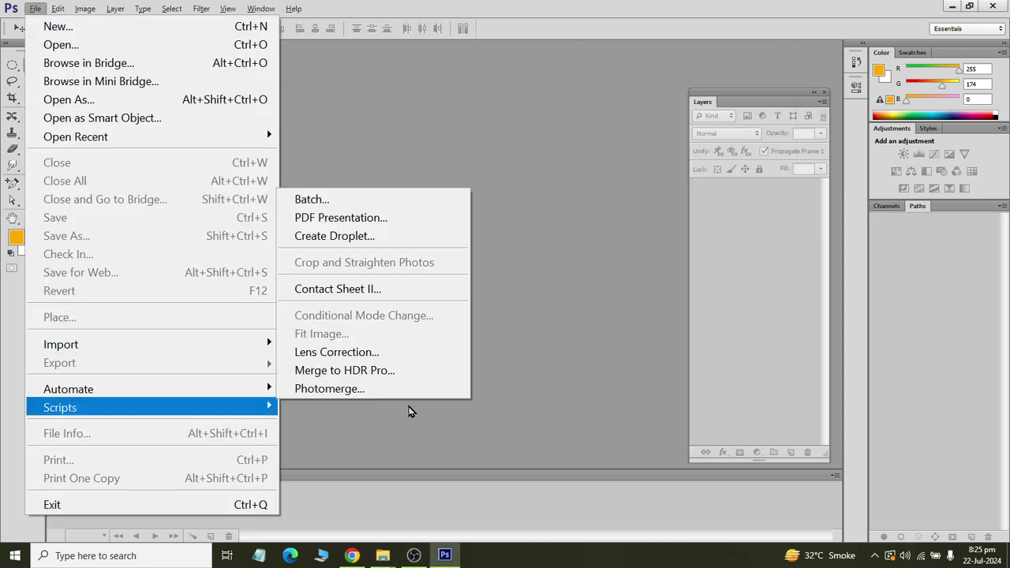
pyautogui.moveTo(150, 389)
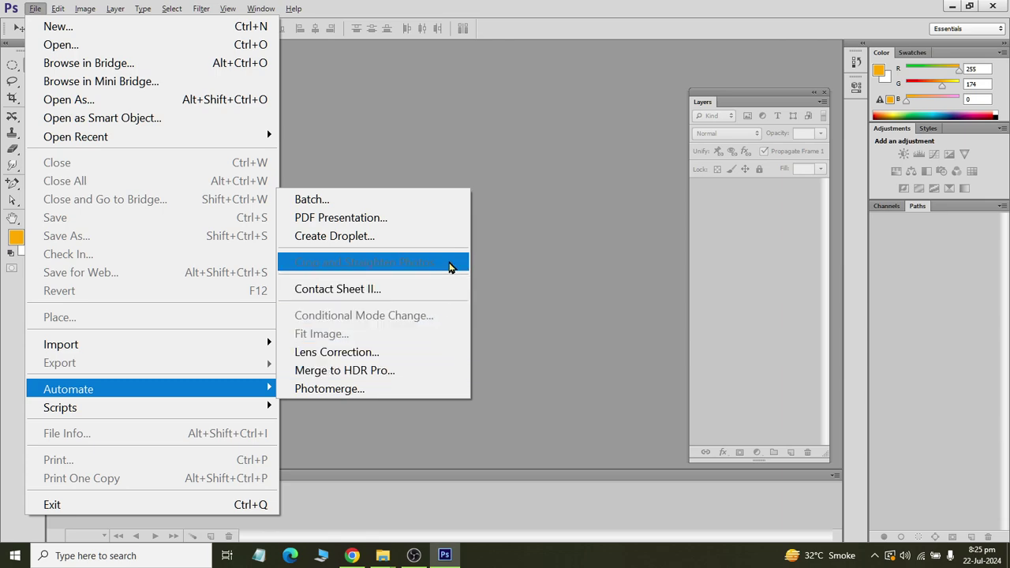
pyautogui.click(439, 202)
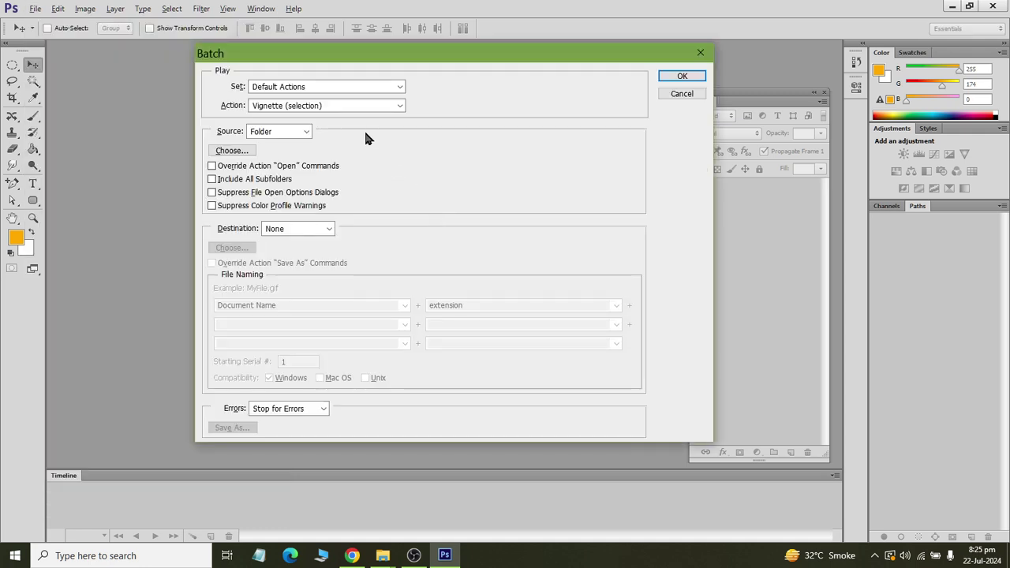
pyautogui.click(310, 228)
pyautogui.click(310, 228)
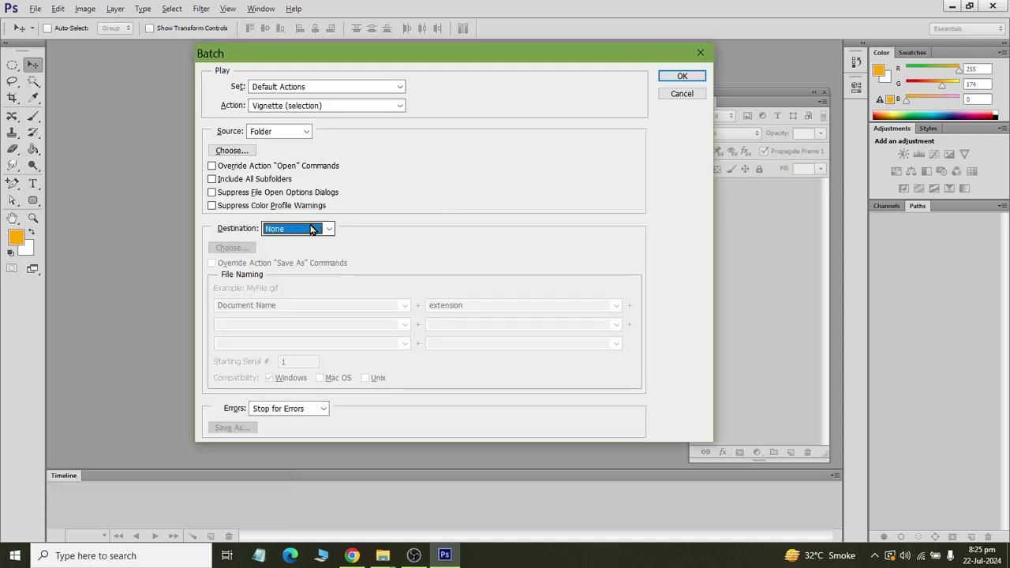
pyautogui.click(237, 154)
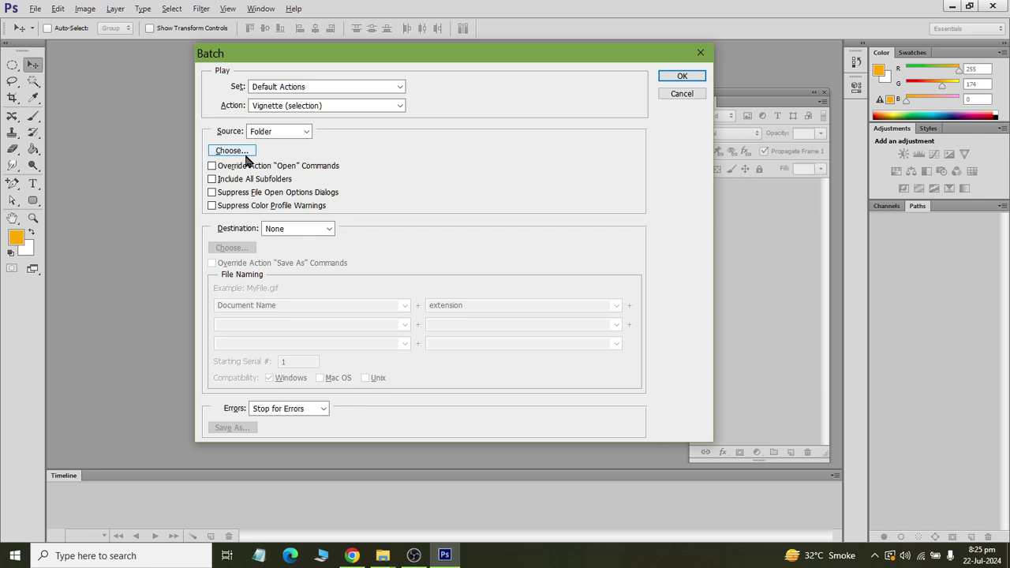
pyautogui.click(242, 151)
pyautogui.click(576, 361)
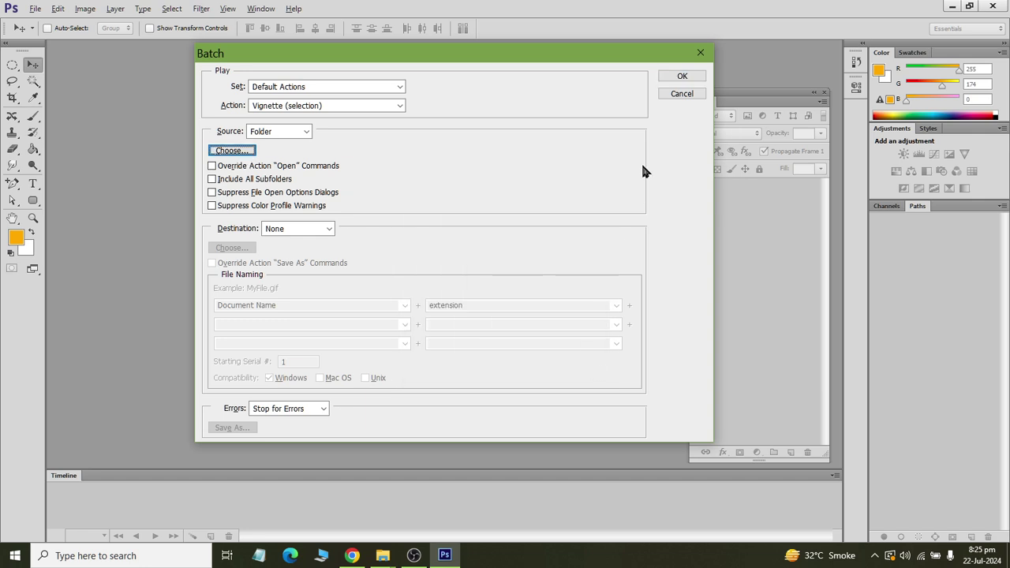
pyautogui.click(680, 94)
pyautogui.click(35, 9)
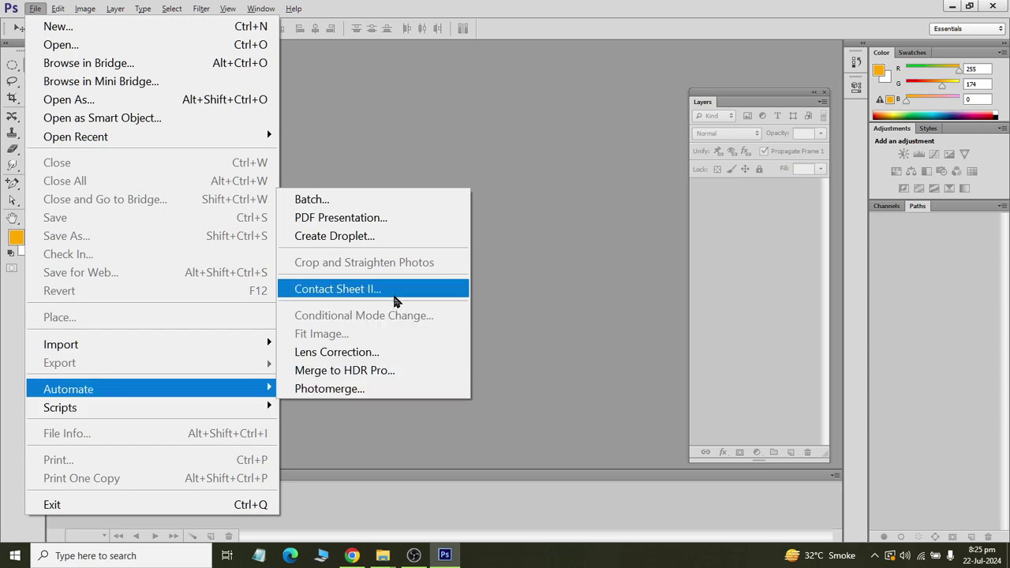
# - Start a droplet and set it to be saved in the psd folder
pyautogui.click(401, 243)
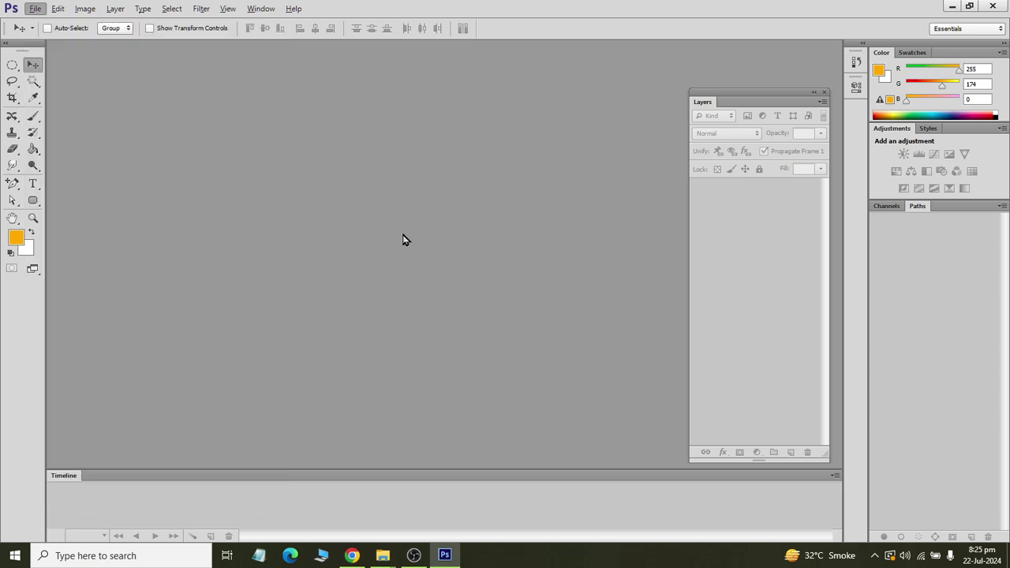
pyautogui.click(315, 228)
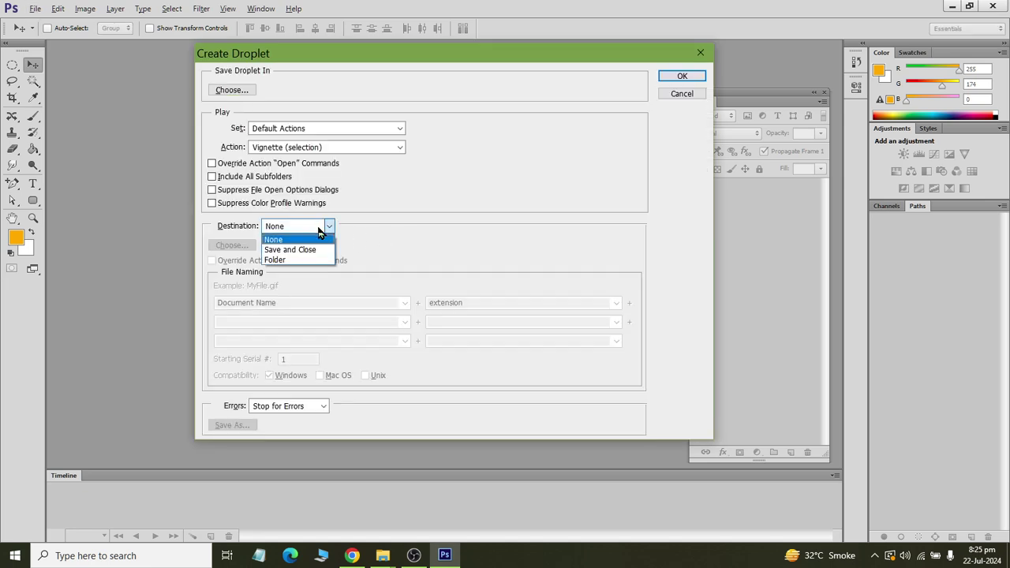
pyautogui.click(231, 90)
pyautogui.click(232, 90)
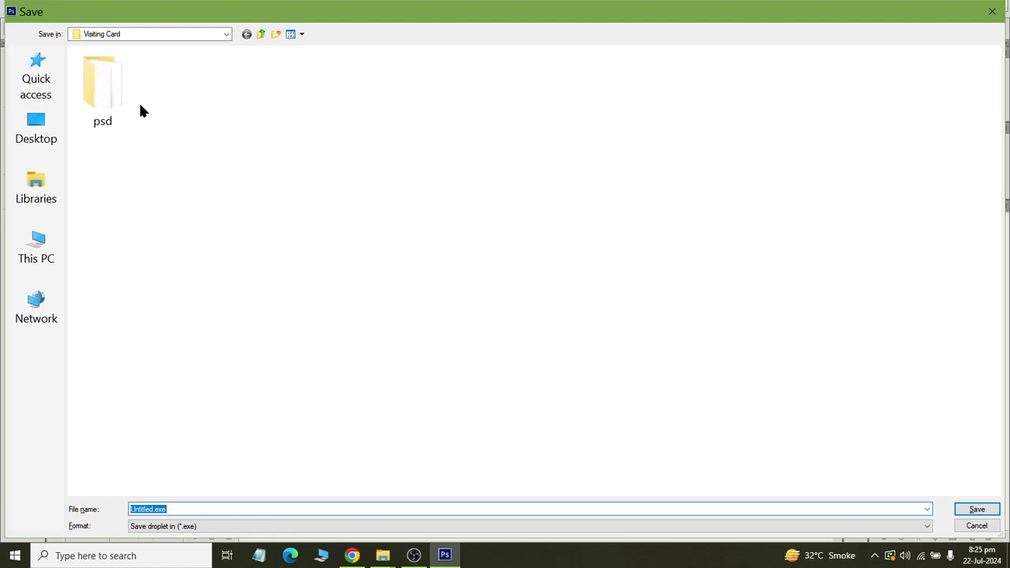
pyautogui.doubleClick(100, 87)
pyautogui.click(971, 512)
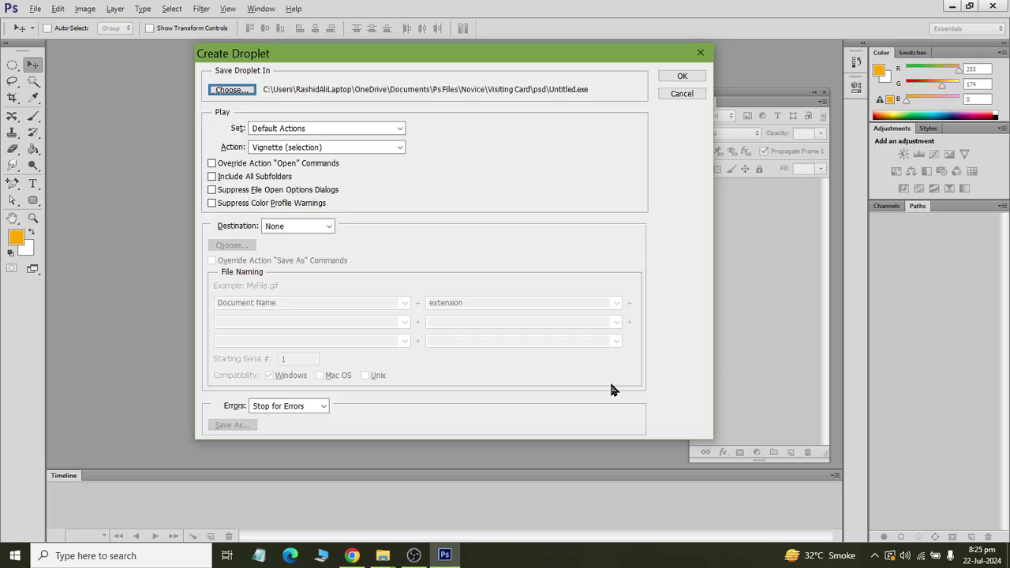
# - Keep Vignette (selection) as the droplet action and send output to a Folder
pyautogui.click(344, 147)
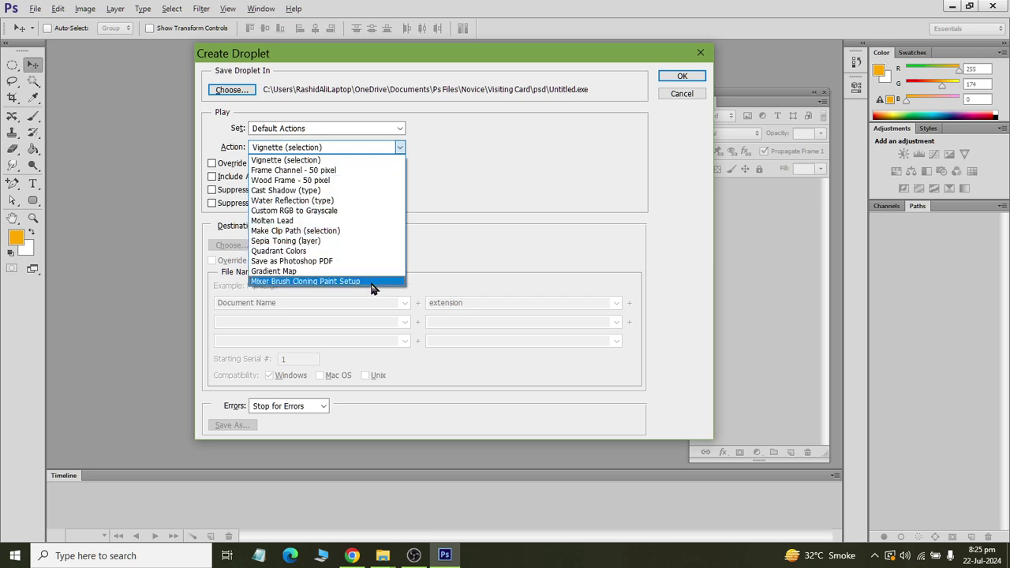
pyautogui.click(315, 160)
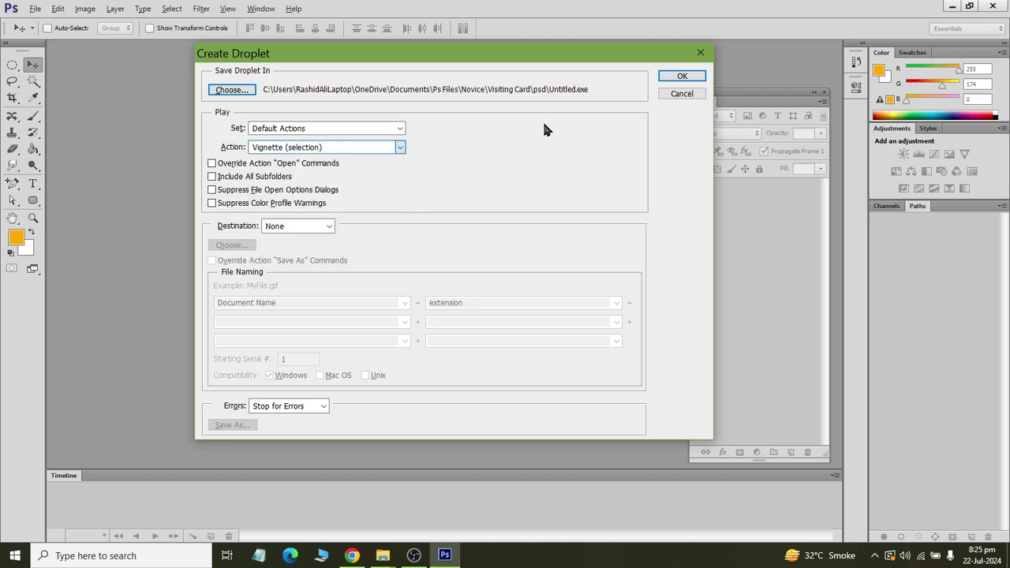
pyautogui.click(319, 226)
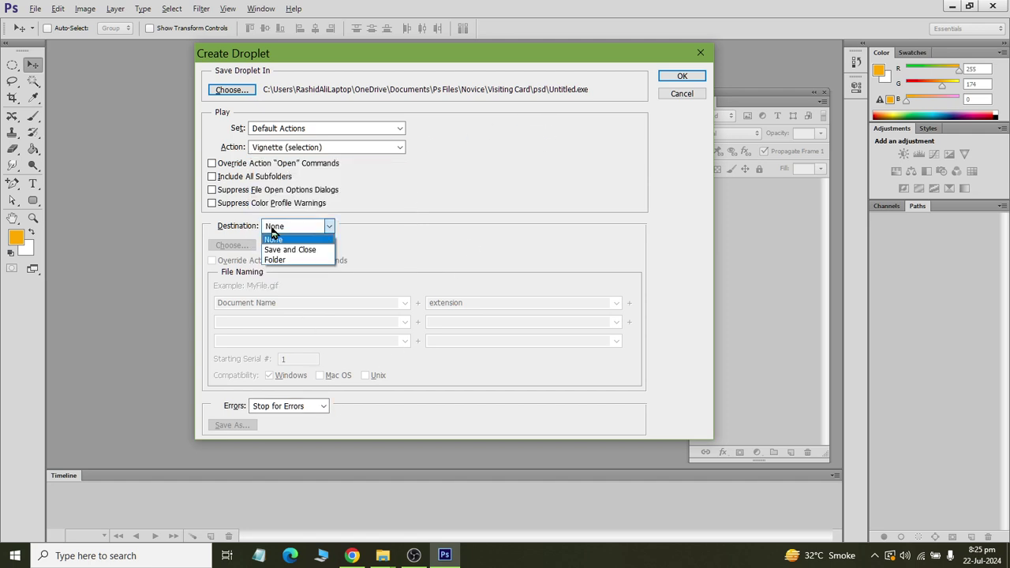
pyautogui.click(321, 261)
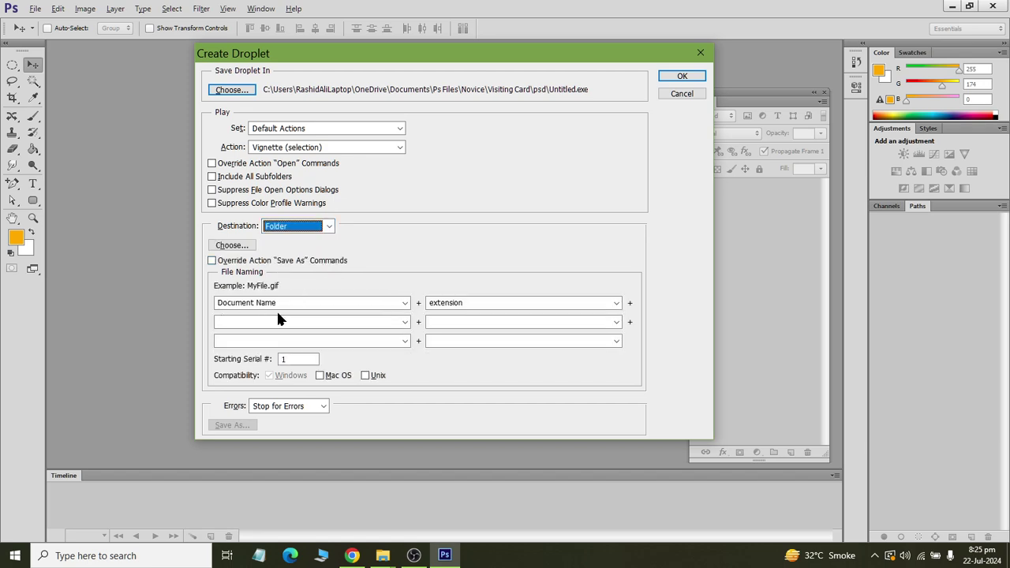
# - Keep output naming as Document Name + extension, then cancel the droplet setup
pyautogui.click(615, 306)
pyautogui.click(615, 309)
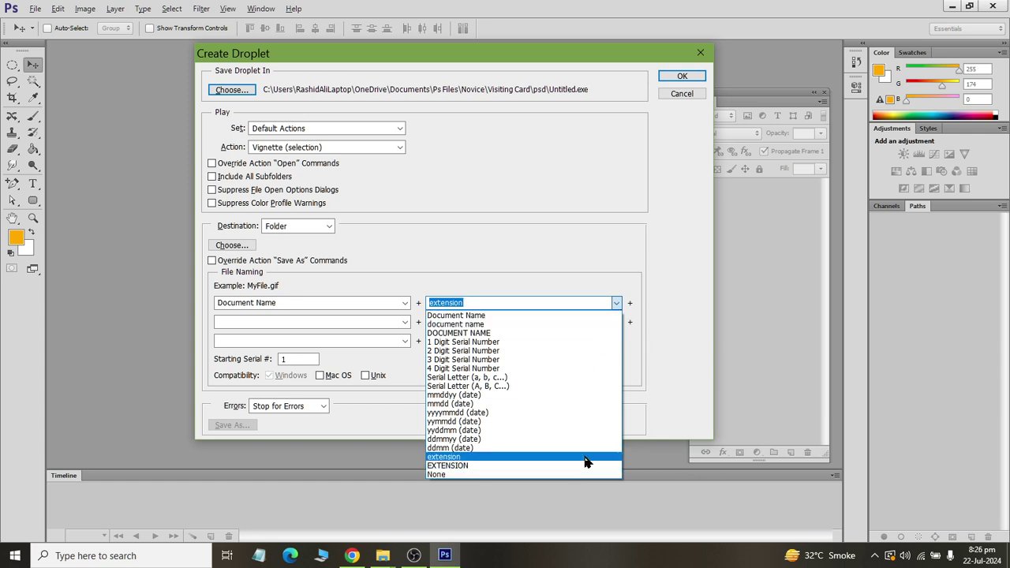
pyautogui.click(585, 461)
pyautogui.click(406, 304)
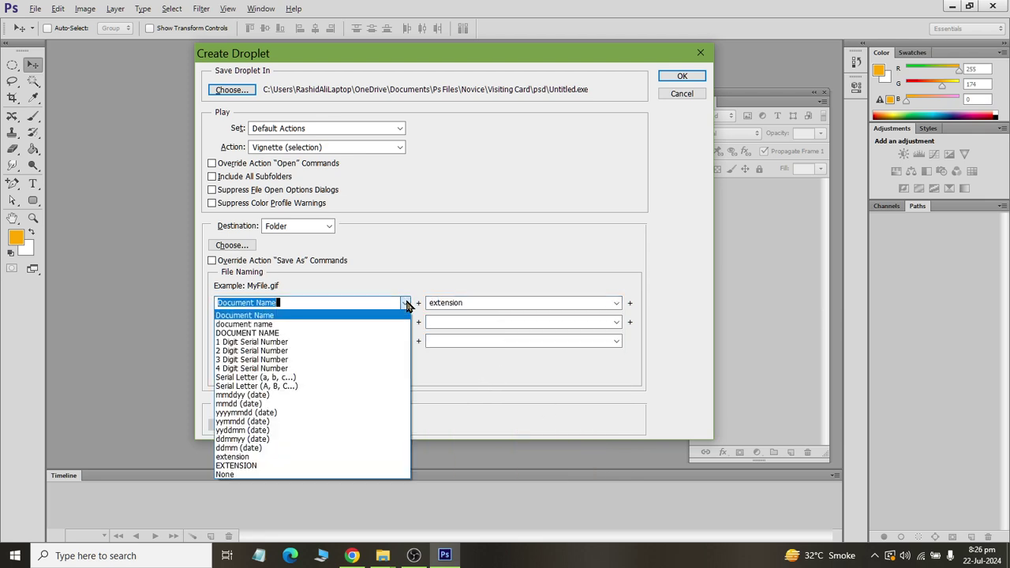
pyautogui.click(407, 305)
pyautogui.click(615, 305)
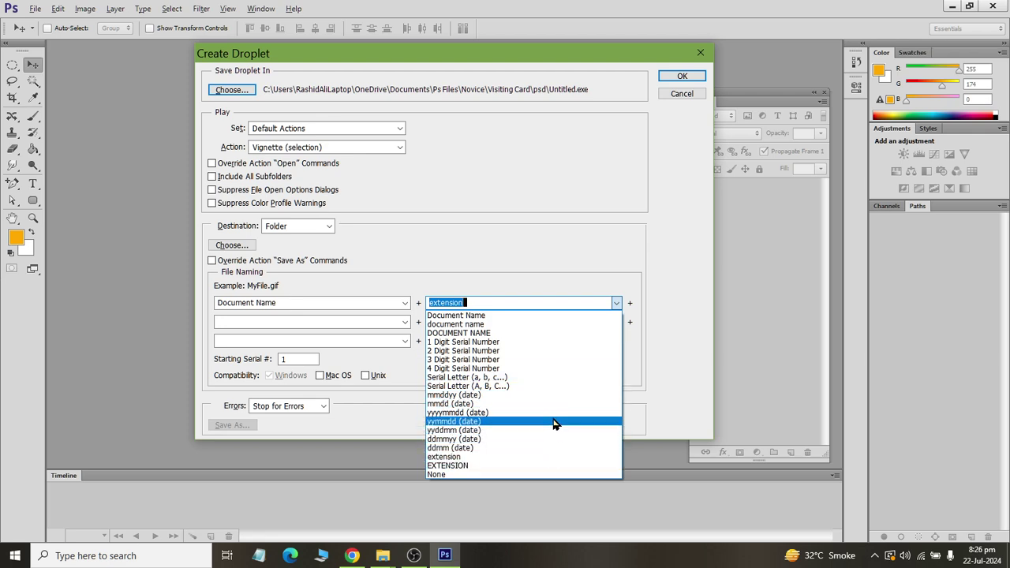
pyautogui.click(359, 406)
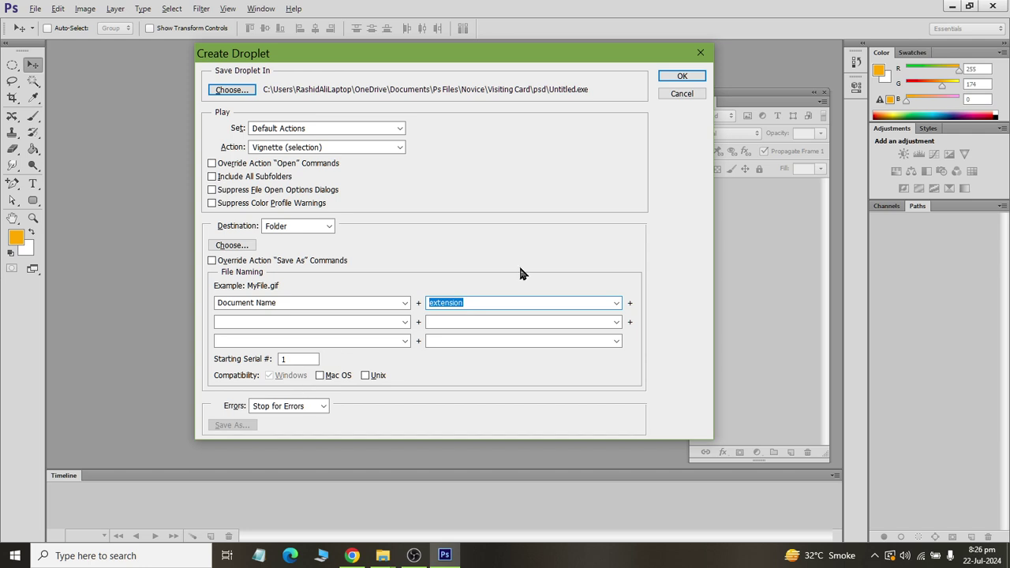
pyautogui.click(680, 94)
# - Open Image Processor and bring up its source Select Folder picker
pyautogui.click(35, 9)
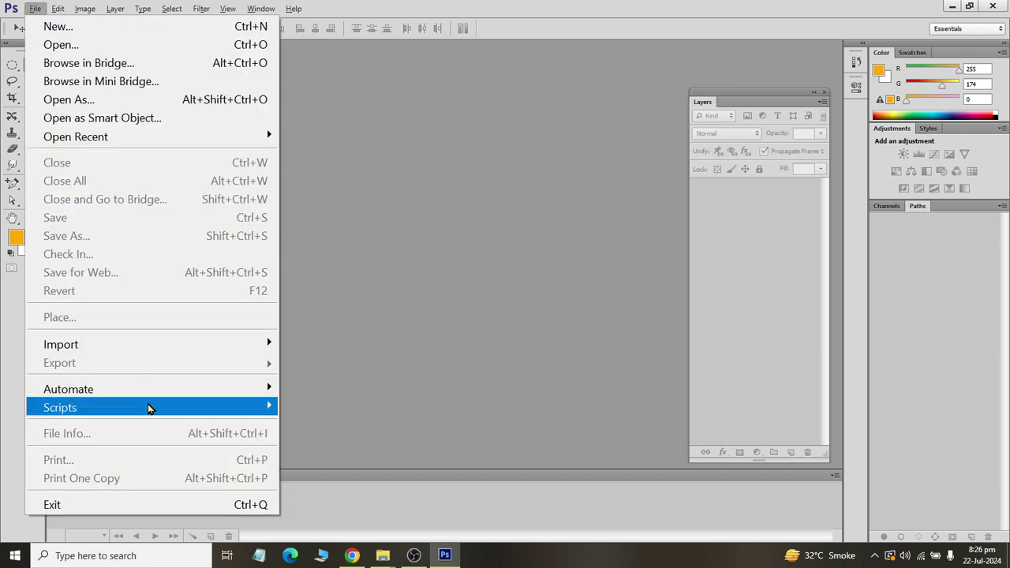
pyautogui.moveTo(150, 407)
pyautogui.click(394, 167)
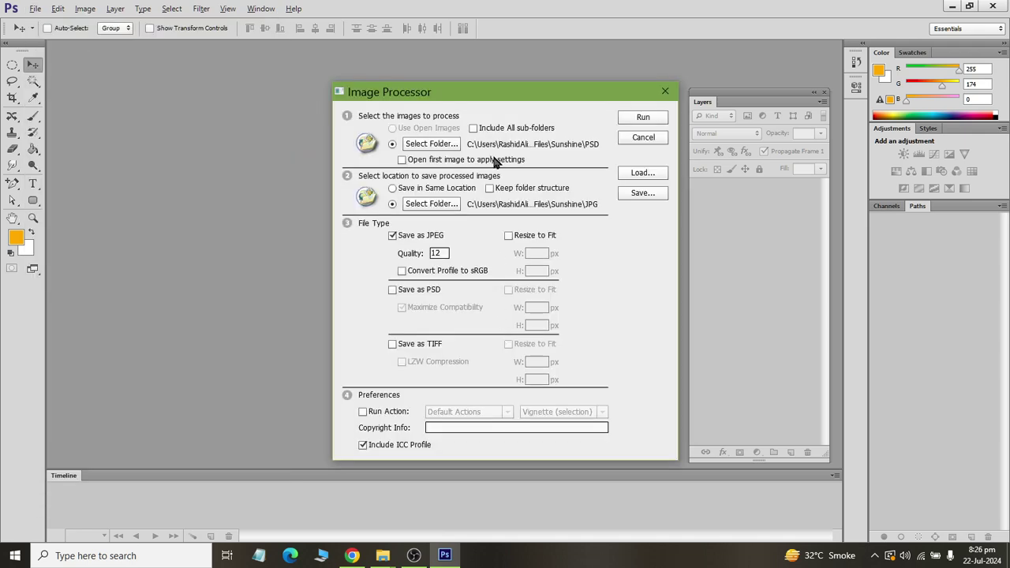
pyautogui.moveTo(481, 93); pyautogui.dragTo(239, 89)
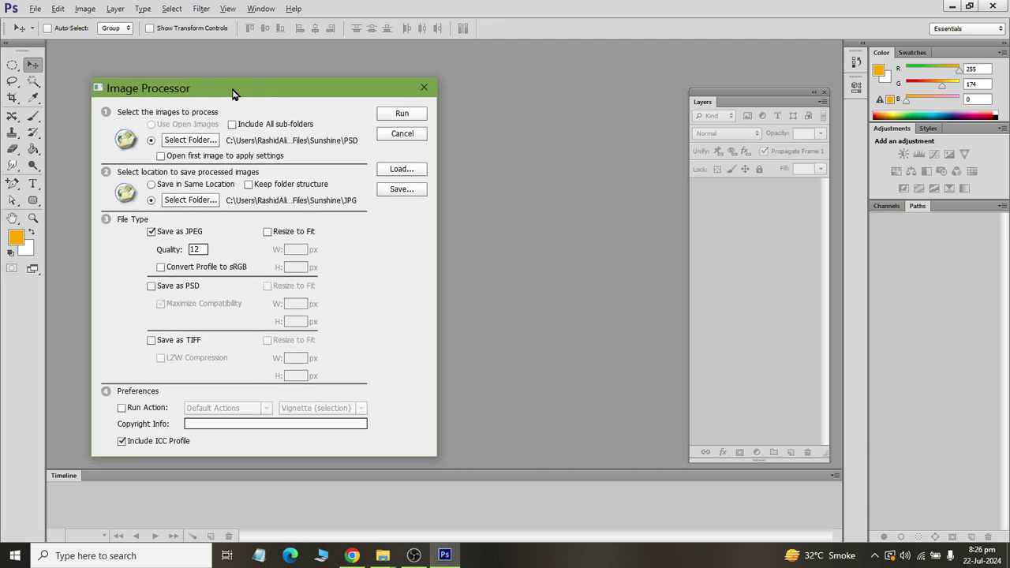
pyautogui.click(204, 148)
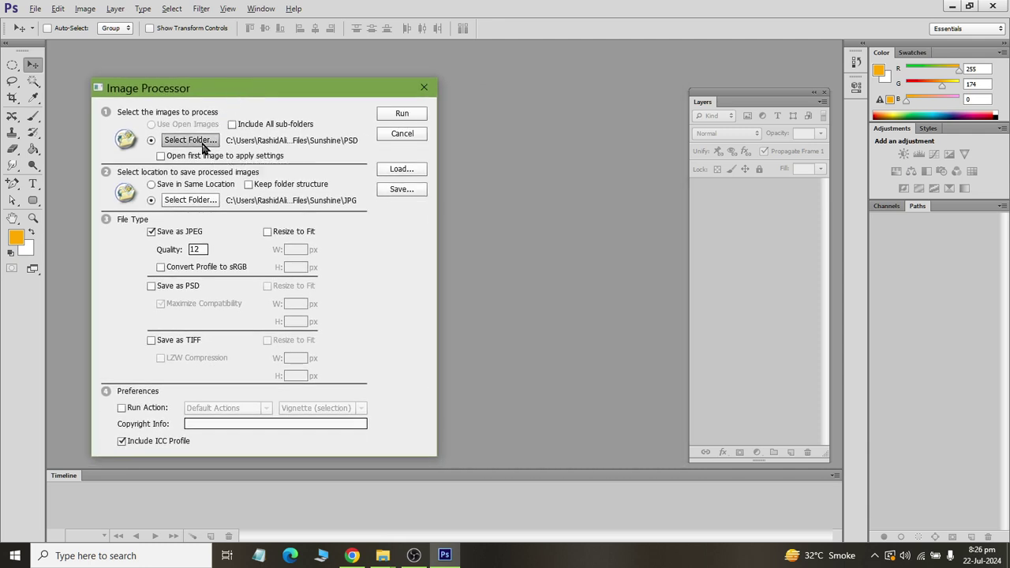
pyautogui.click(400, 138)
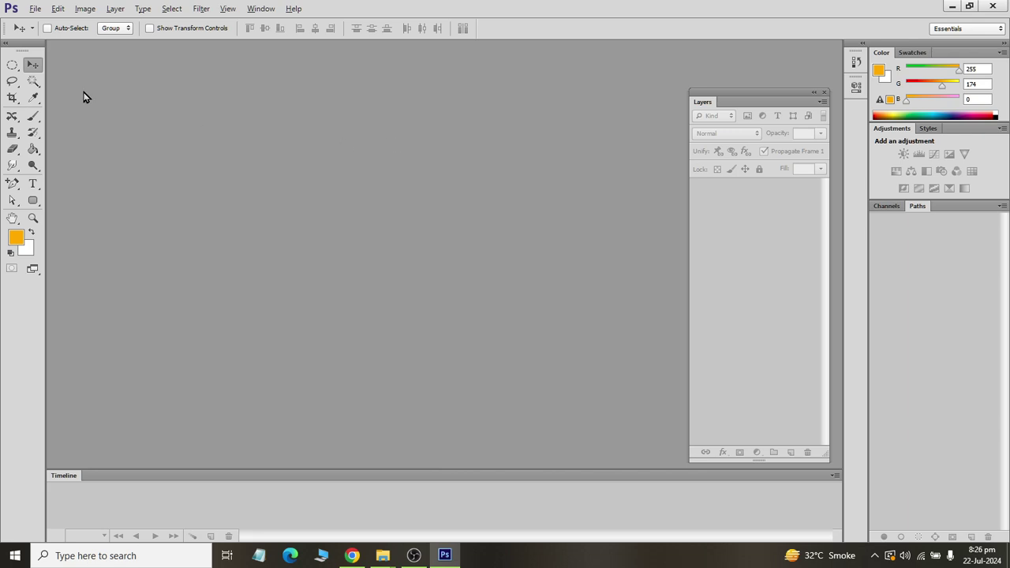
pyautogui.click(35, 8)
pyautogui.moveTo(60, 407)
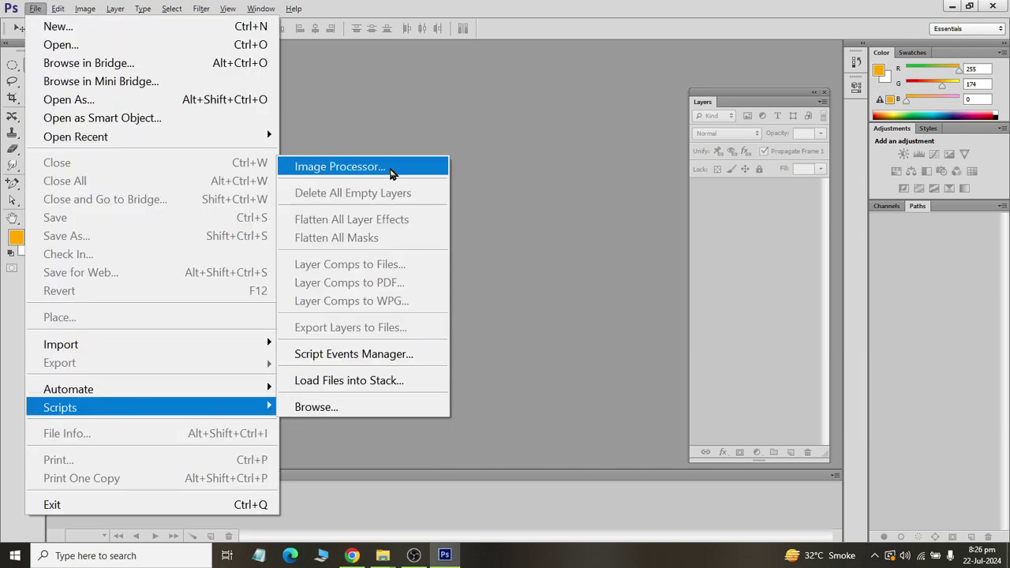
pyautogui.click(388, 170)
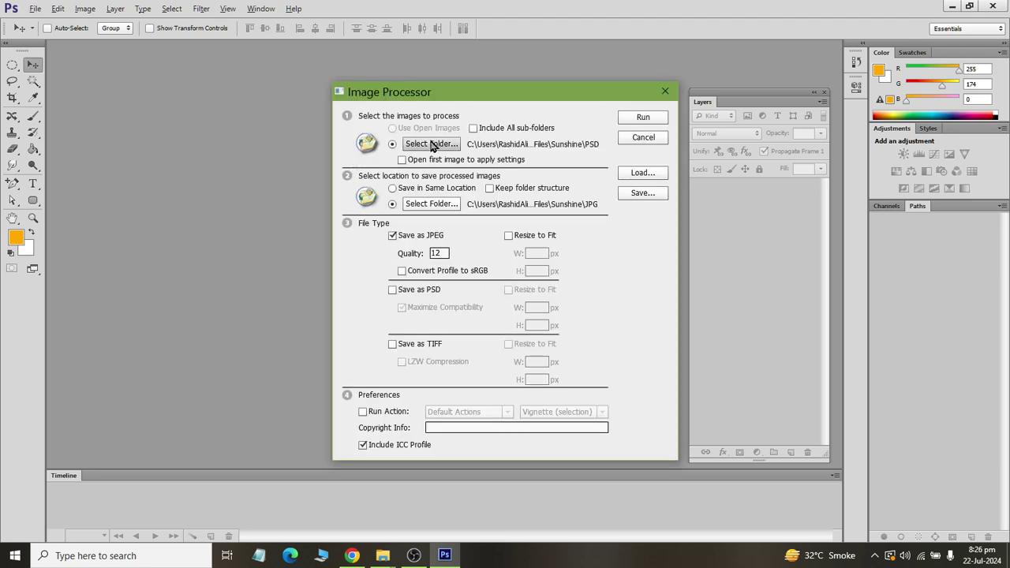
pyautogui.click(432, 144)
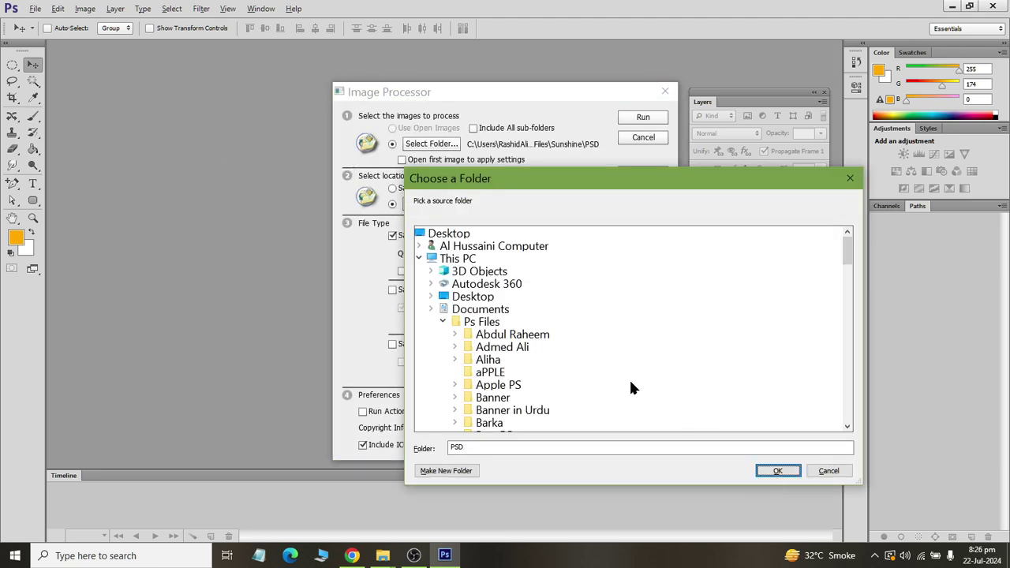
pyautogui.hotkey('alt', 'Tab')
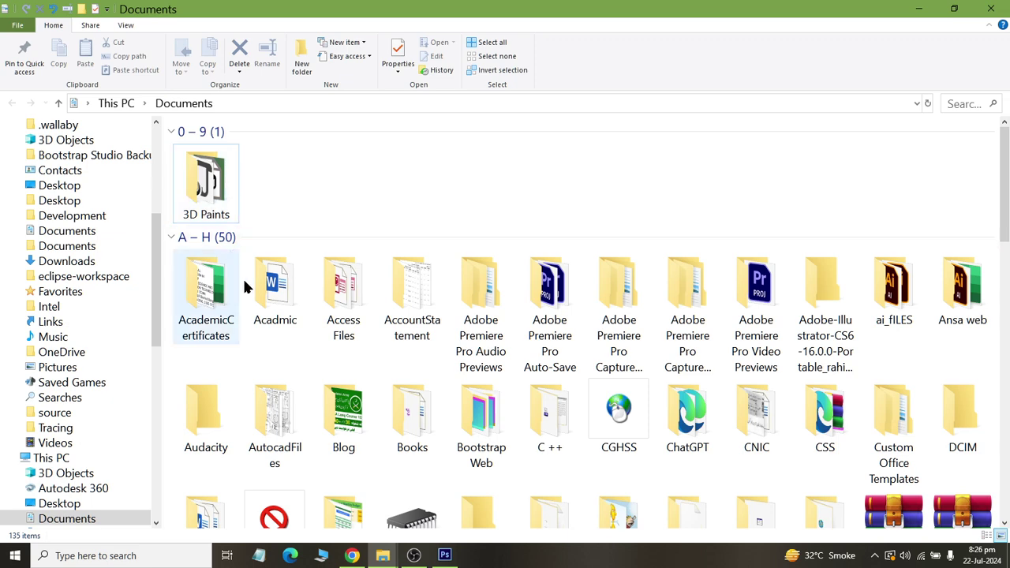
# - Browse to Documents > Ps Files > Novice > Visiting Card > psd and copy its path
pyautogui.click(288, 300)
pyautogui.write('ps')
pyautogui.press('Return')
pyautogui.write('no')
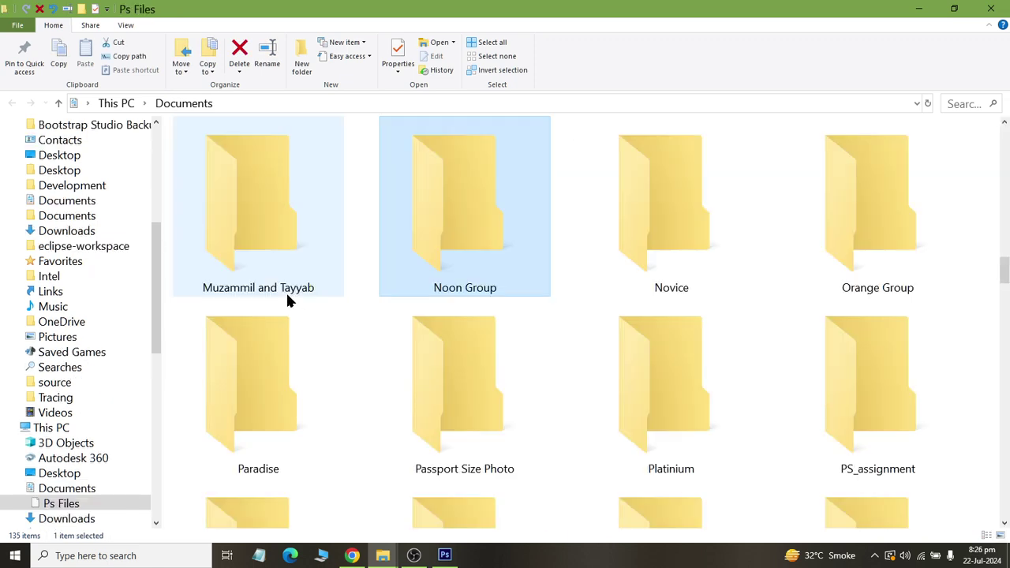
pyautogui.write('v')
pyautogui.press('Return')
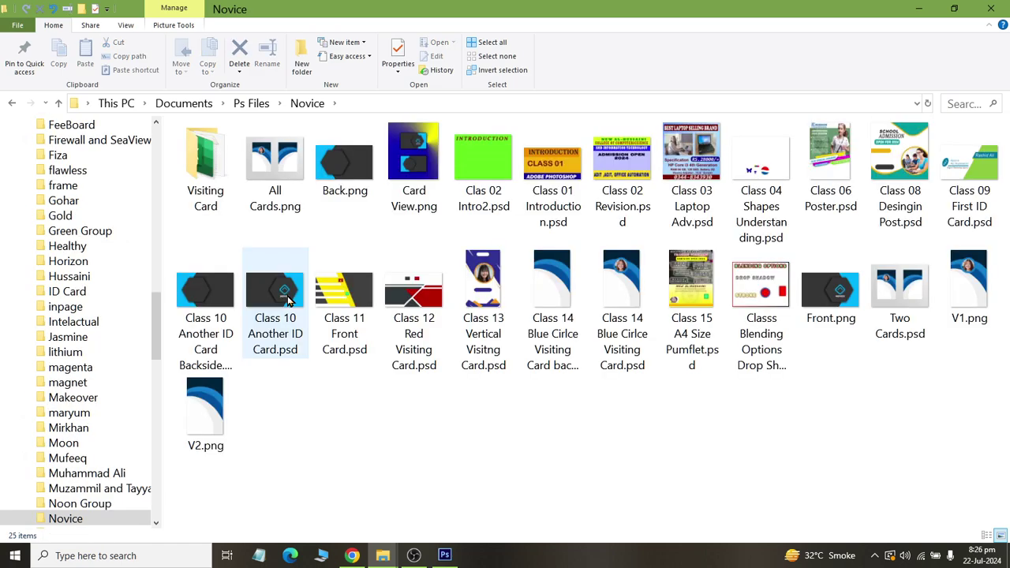
pyautogui.press('Left')
pyautogui.press('Up')
pyautogui.press('Return')
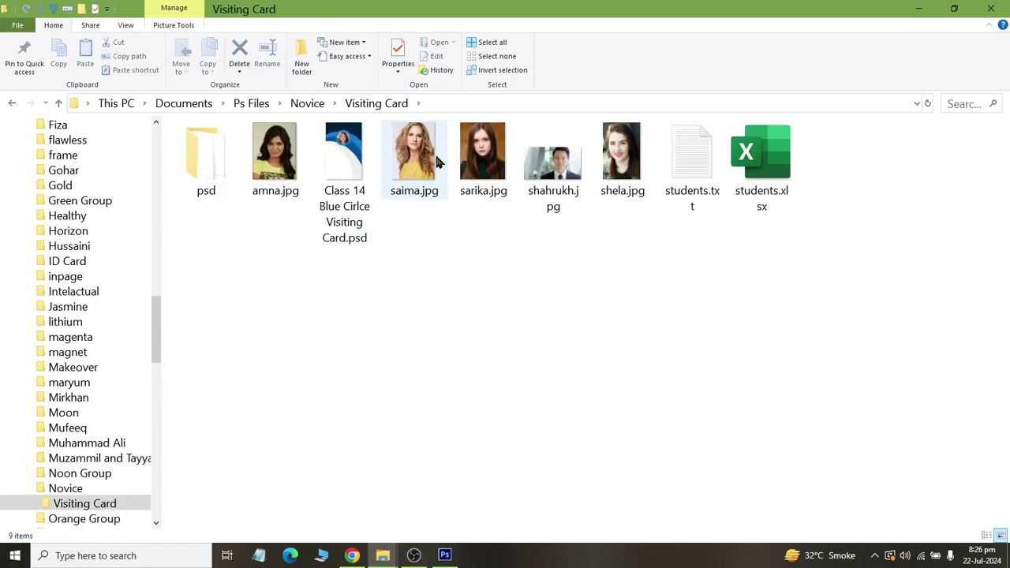
pyautogui.write('p')
pyautogui.press('Return')
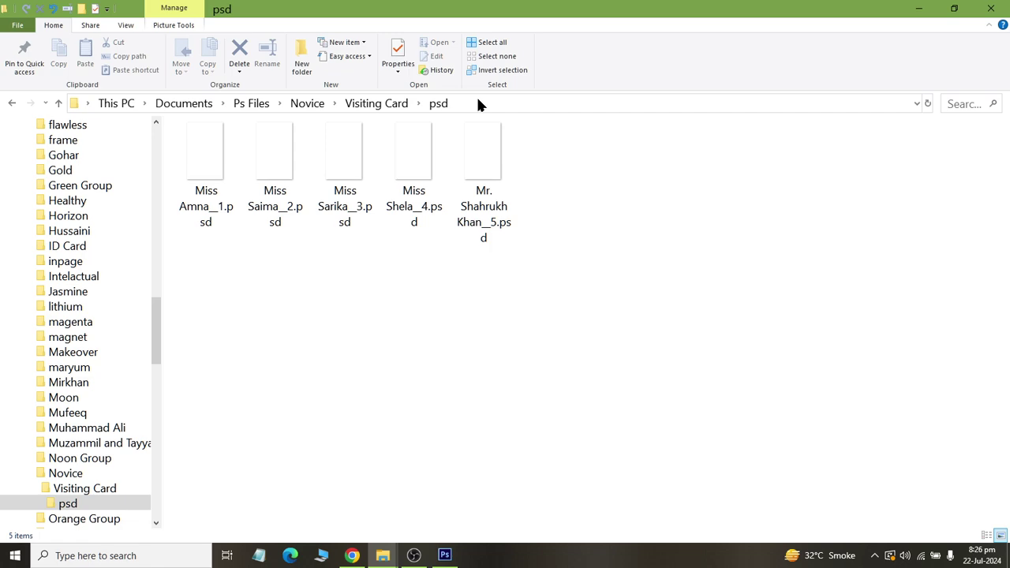
pyautogui.click(477, 104)
pyautogui.hotkey('alt', 'Tab')
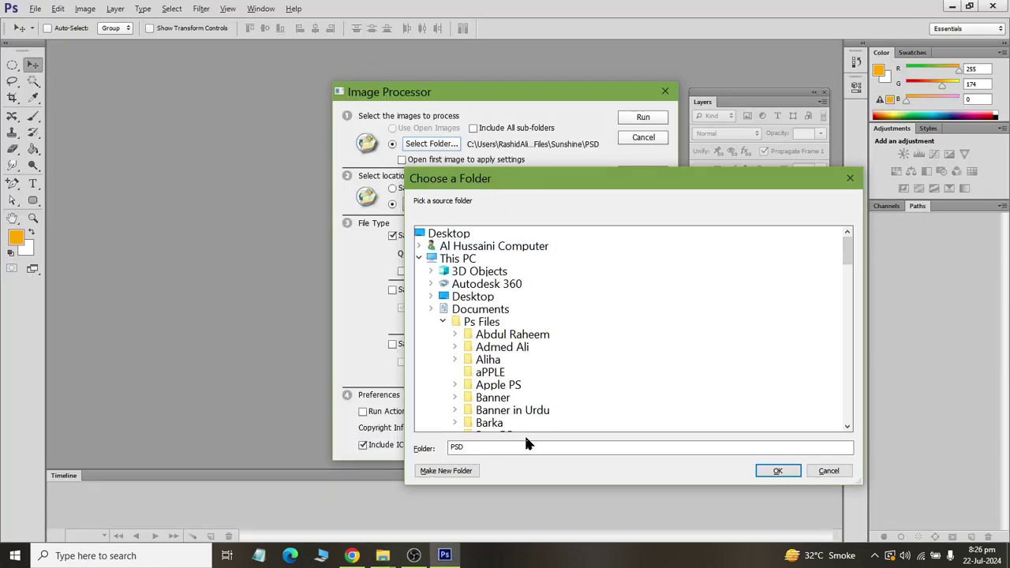
# - Set the Image Processor source folder to the pasted psd path
pyautogui.click(485, 447)
pyautogui.hotkey('ctrl', 'a')
pyautogui.write('C:\\Users\\RashidAliLaptop\\OneDrive\\Documents\\Ps Files\\Novice\\Visiting Card\\psd')
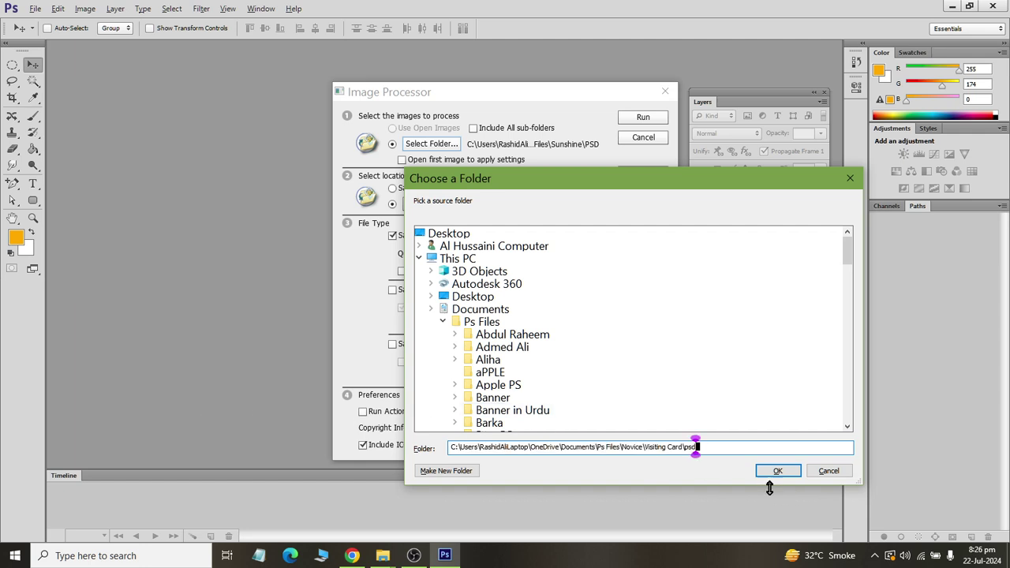
pyautogui.click(777, 471)
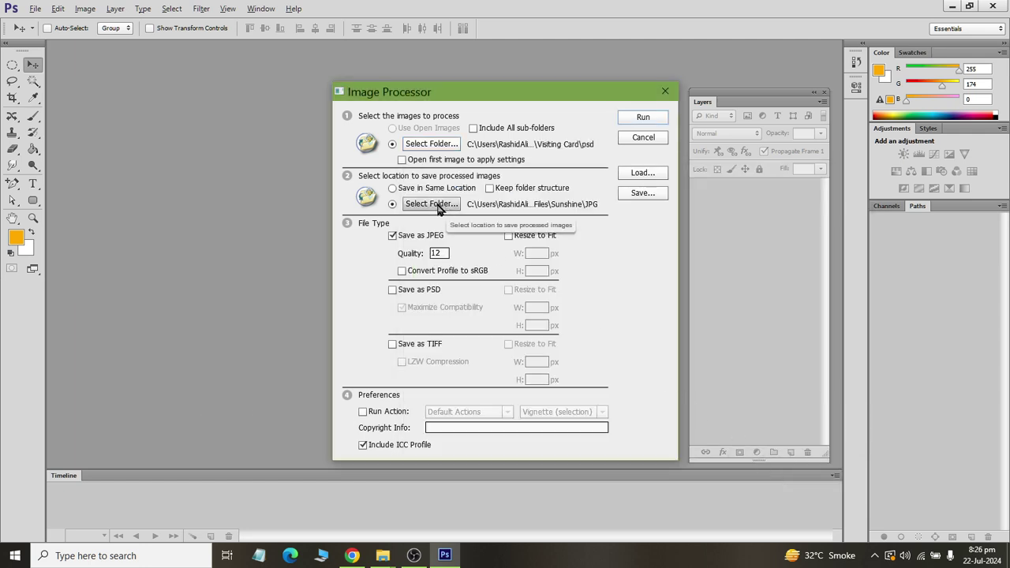
# - Set the destination folder to the same psd path
pyautogui.click(439, 207)
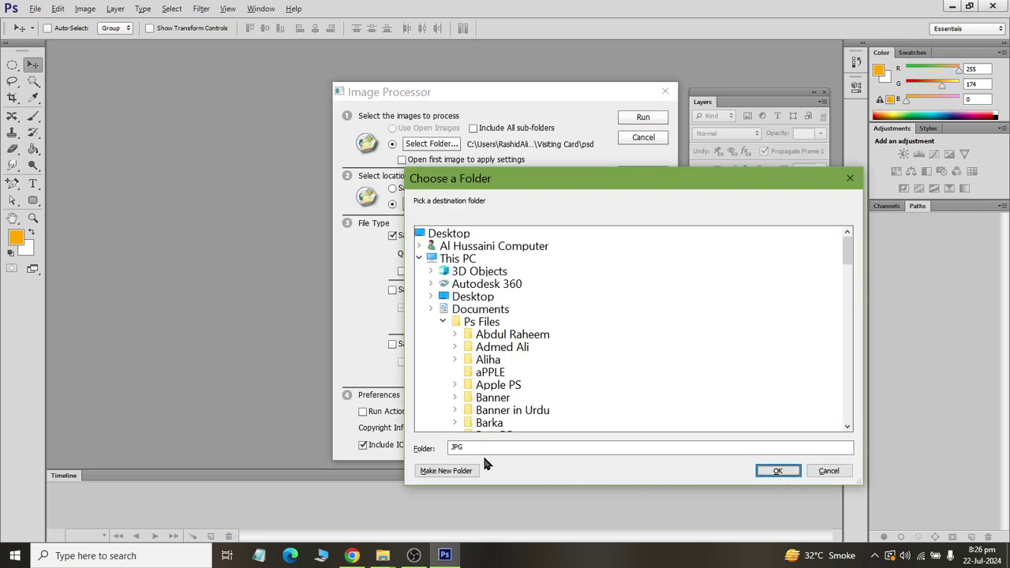
pyautogui.click(485, 447)
pyautogui.hotkey('ctrl', 'a')
pyautogui.write('C:\\Users\\RashidAliLaptop\\OneDrive\\Documents\\Ps Files\\Novice\\Visiting Card\\psd')
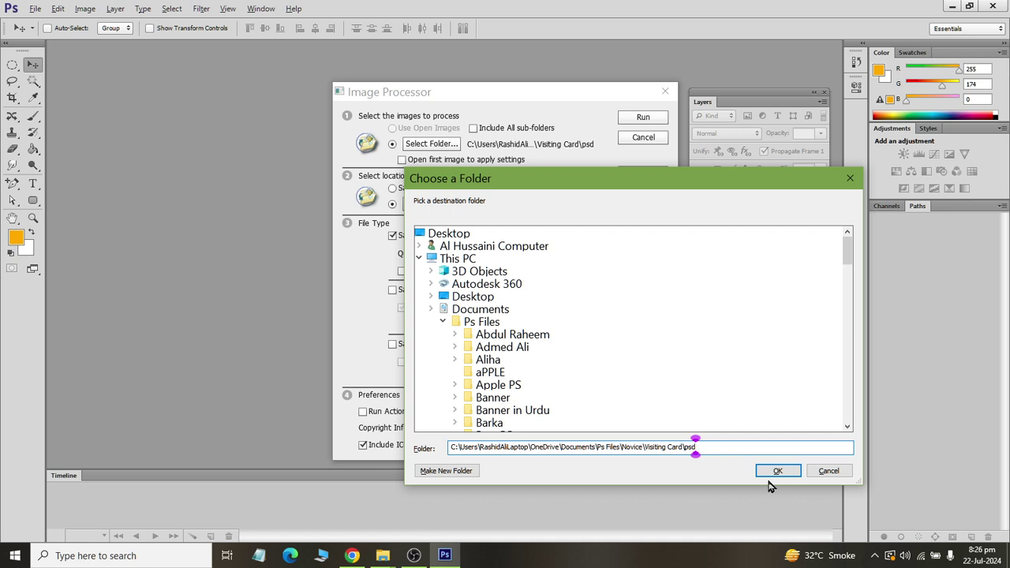
pyautogui.click(776, 472)
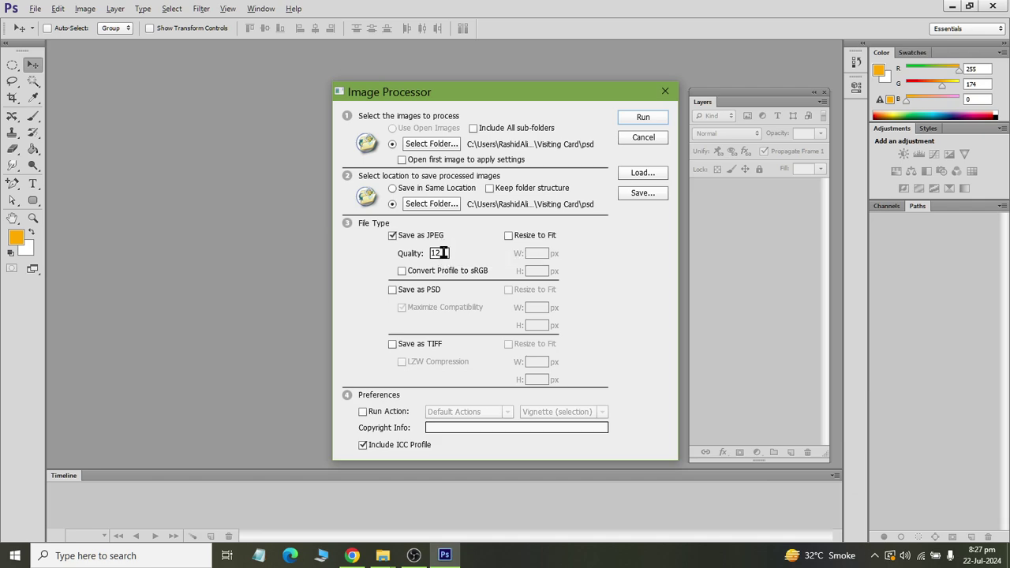
# - Keep JPEG quality 12 without resizing and run the conversion
pyautogui.moveTo(443, 253); pyautogui.dragTo(419, 253)
pyautogui.click(509, 235)
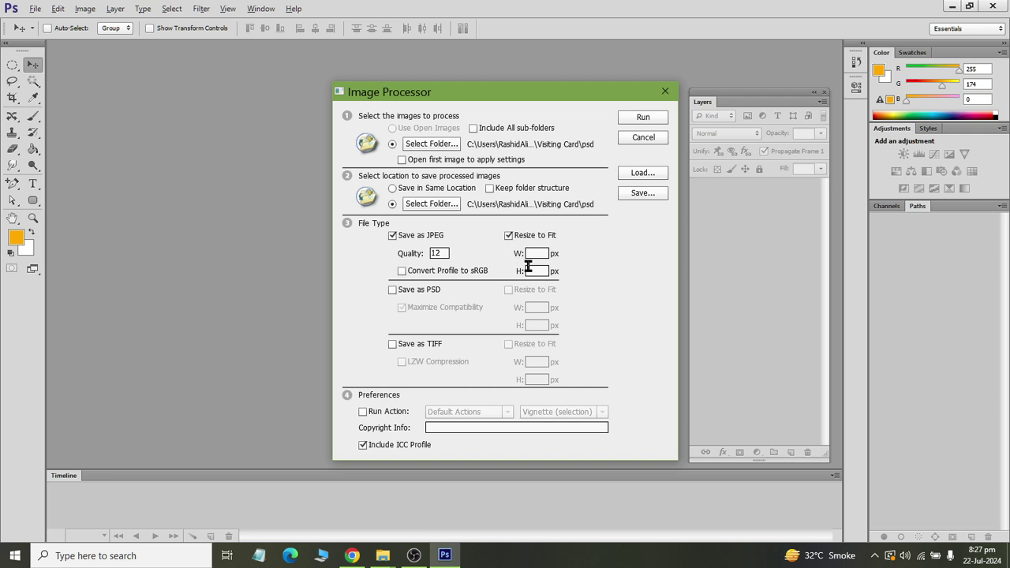
pyautogui.click(517, 235)
pyautogui.click(654, 119)
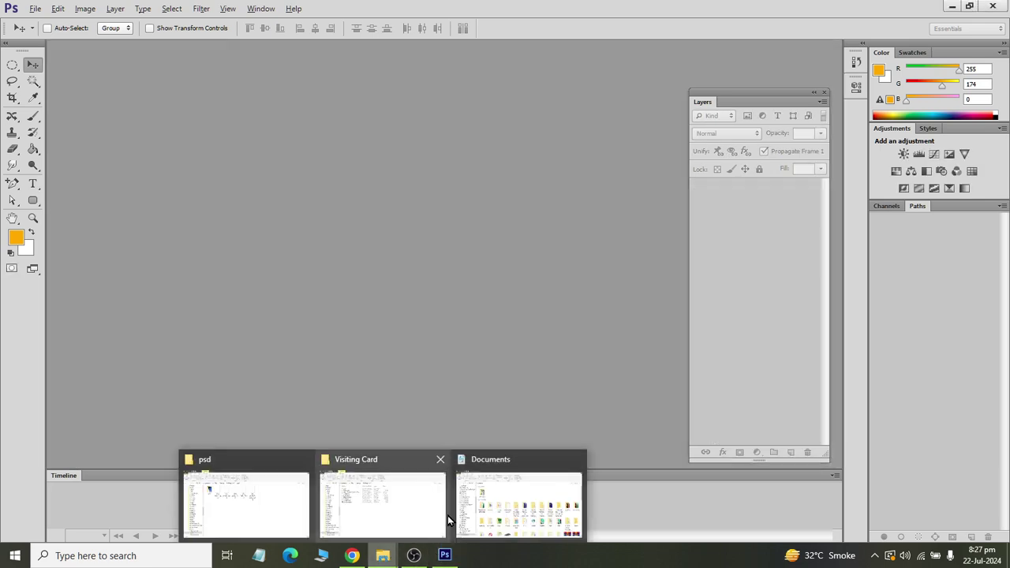
# - Show the Visiting Card folder's files as large icons
pyautogui.click(353, 509)
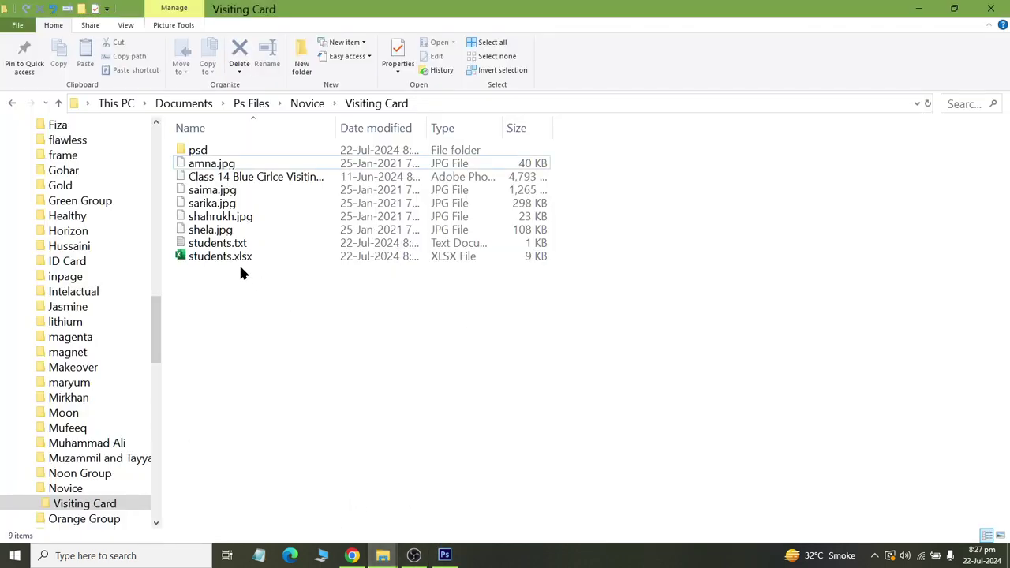
pyautogui.click(127, 25)
pyautogui.click(197, 43)
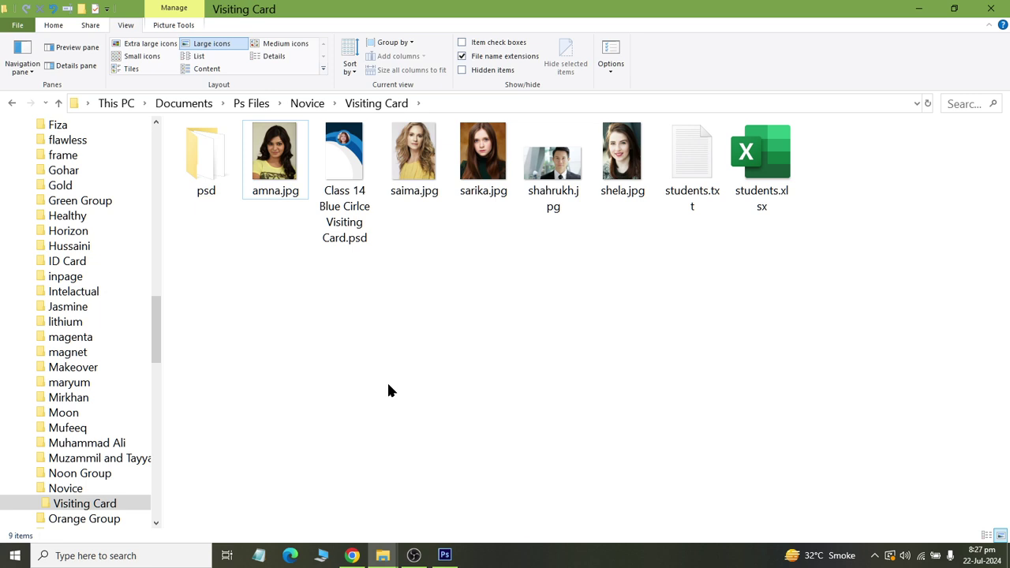
# - Open psd, then its JPEG subfolder, and open the first card JPG
pyautogui.doubleClick(206, 158)
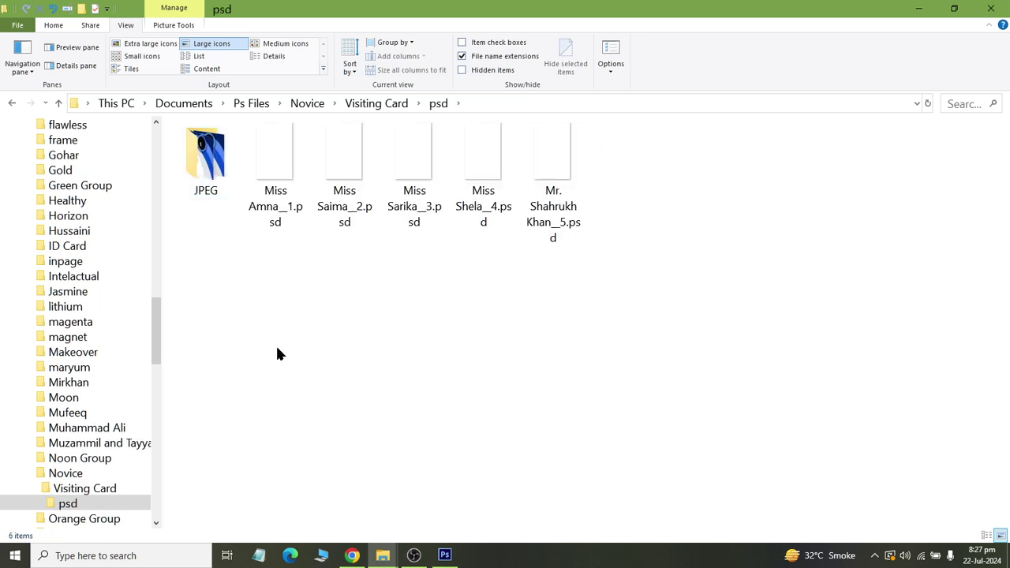
pyautogui.rightClick(353, 373)
pyautogui.click(225, 167)
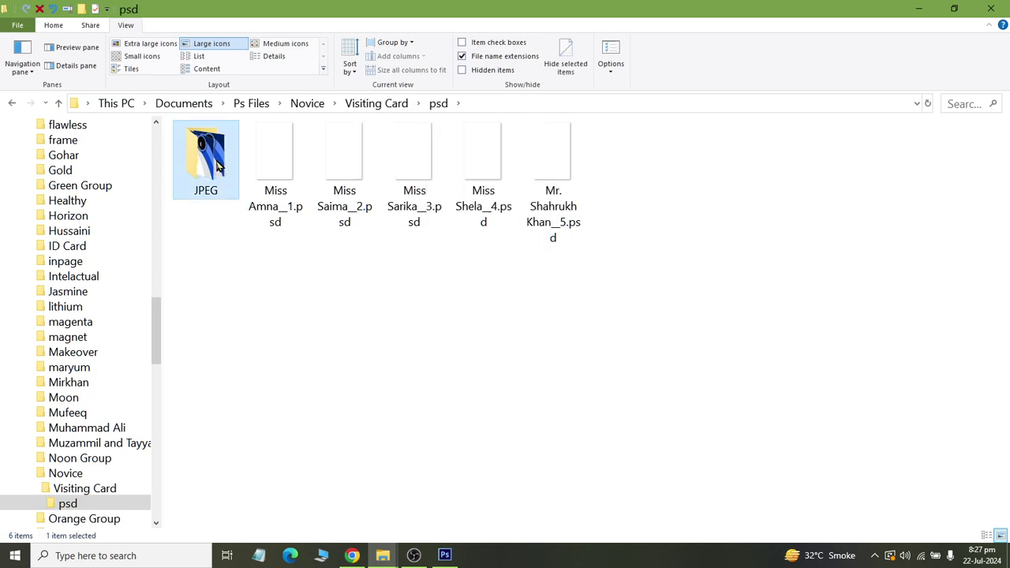
pyautogui.doubleClick(225, 167)
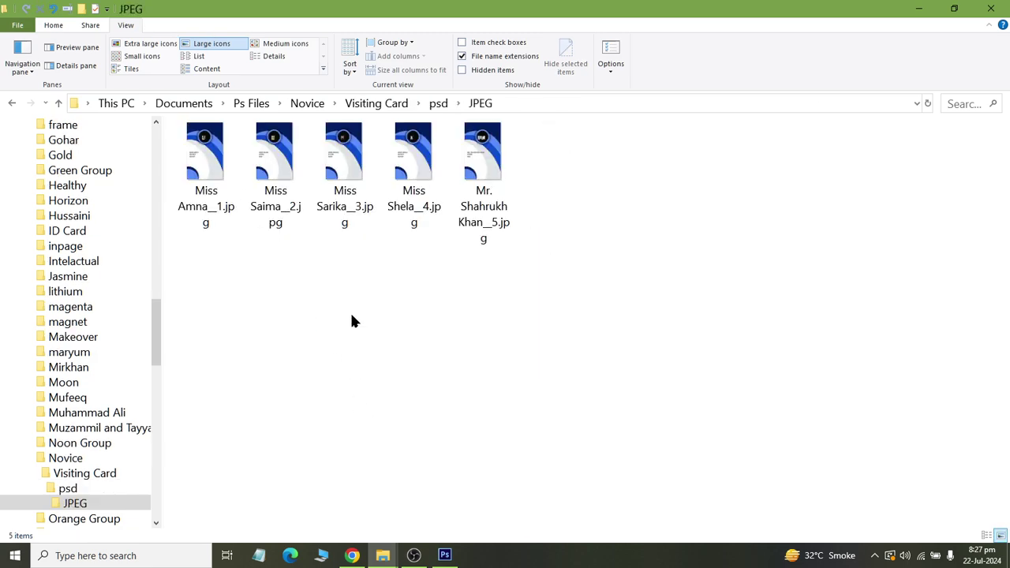
pyautogui.doubleClick(211, 160)
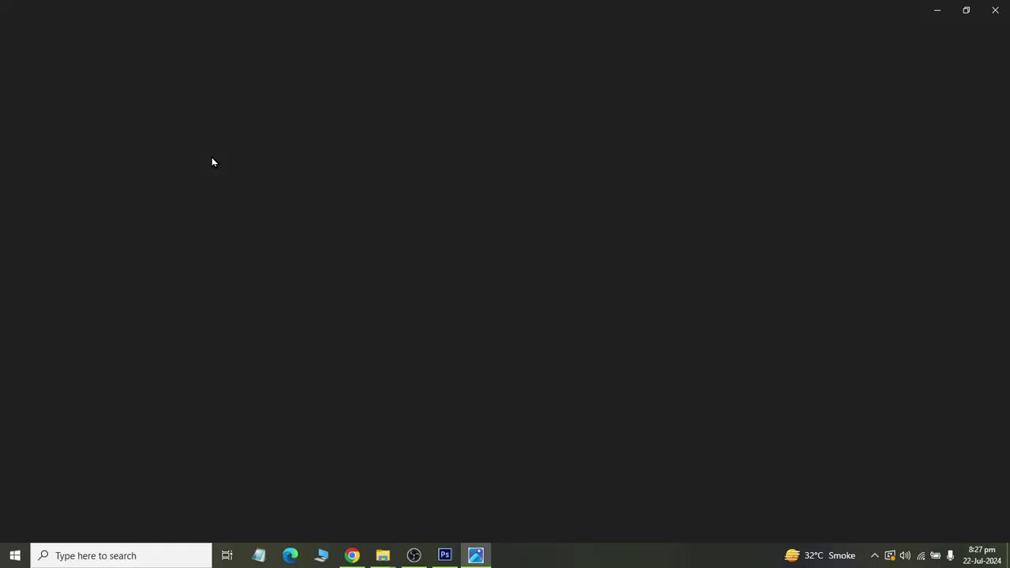
# - Page through the card JPGs in Photos, then close the viewer
pyautogui.press('Right')
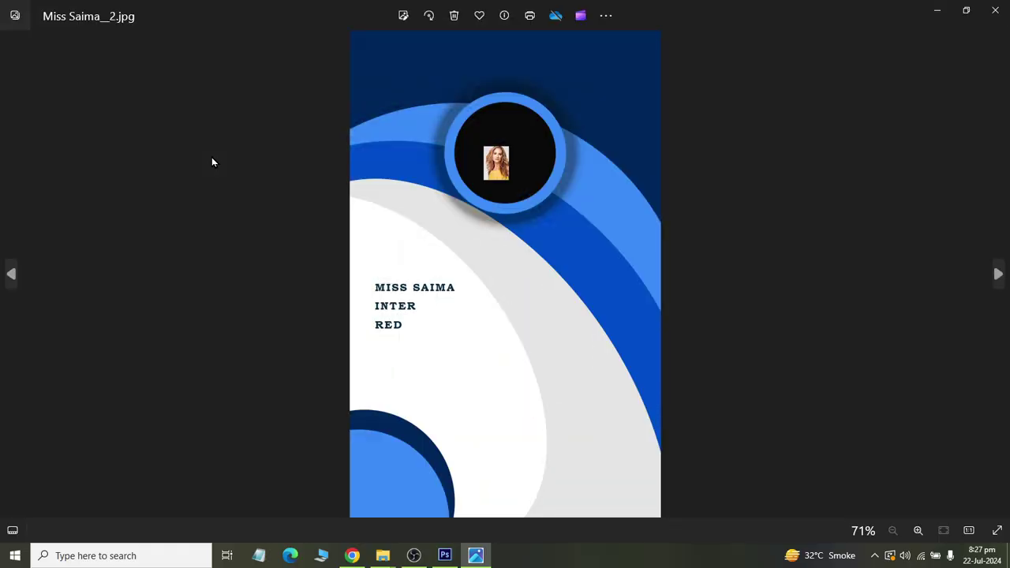
pyautogui.press('Right')
pyautogui.press('Right')
pyautogui.press('Right')
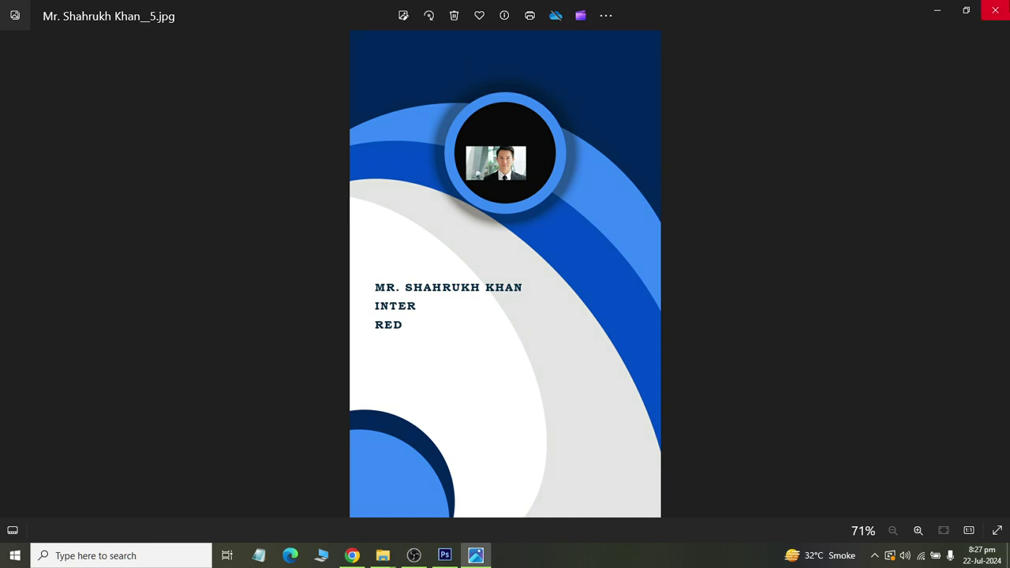
pyautogui.click(966, 10)
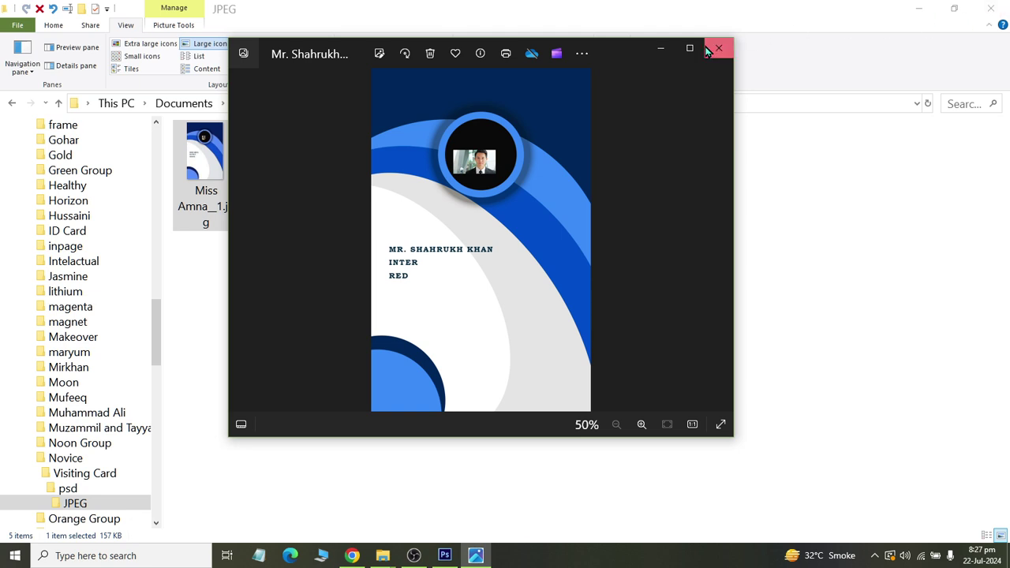
pyautogui.click(721, 46)
pyautogui.click(433, 336)
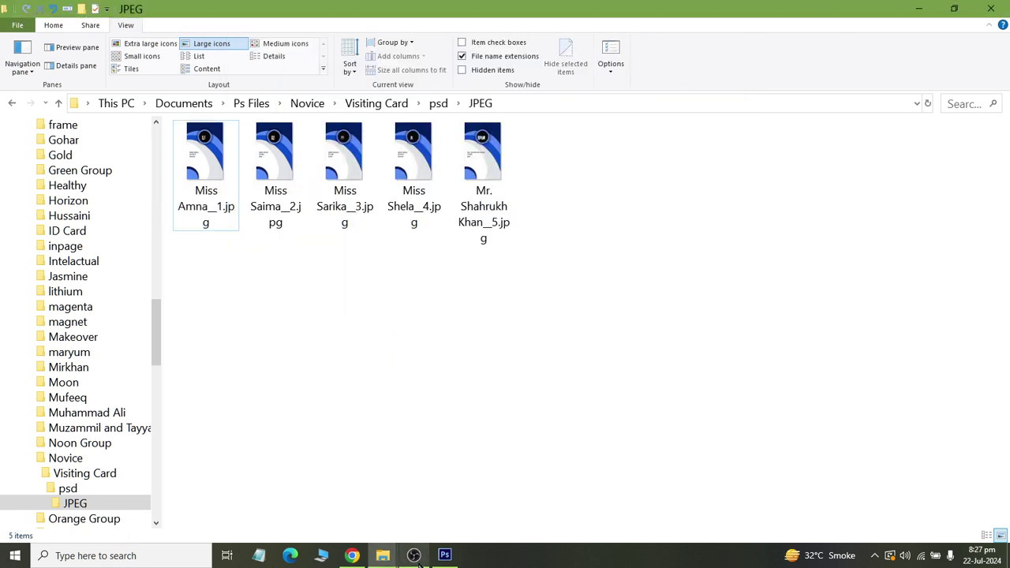